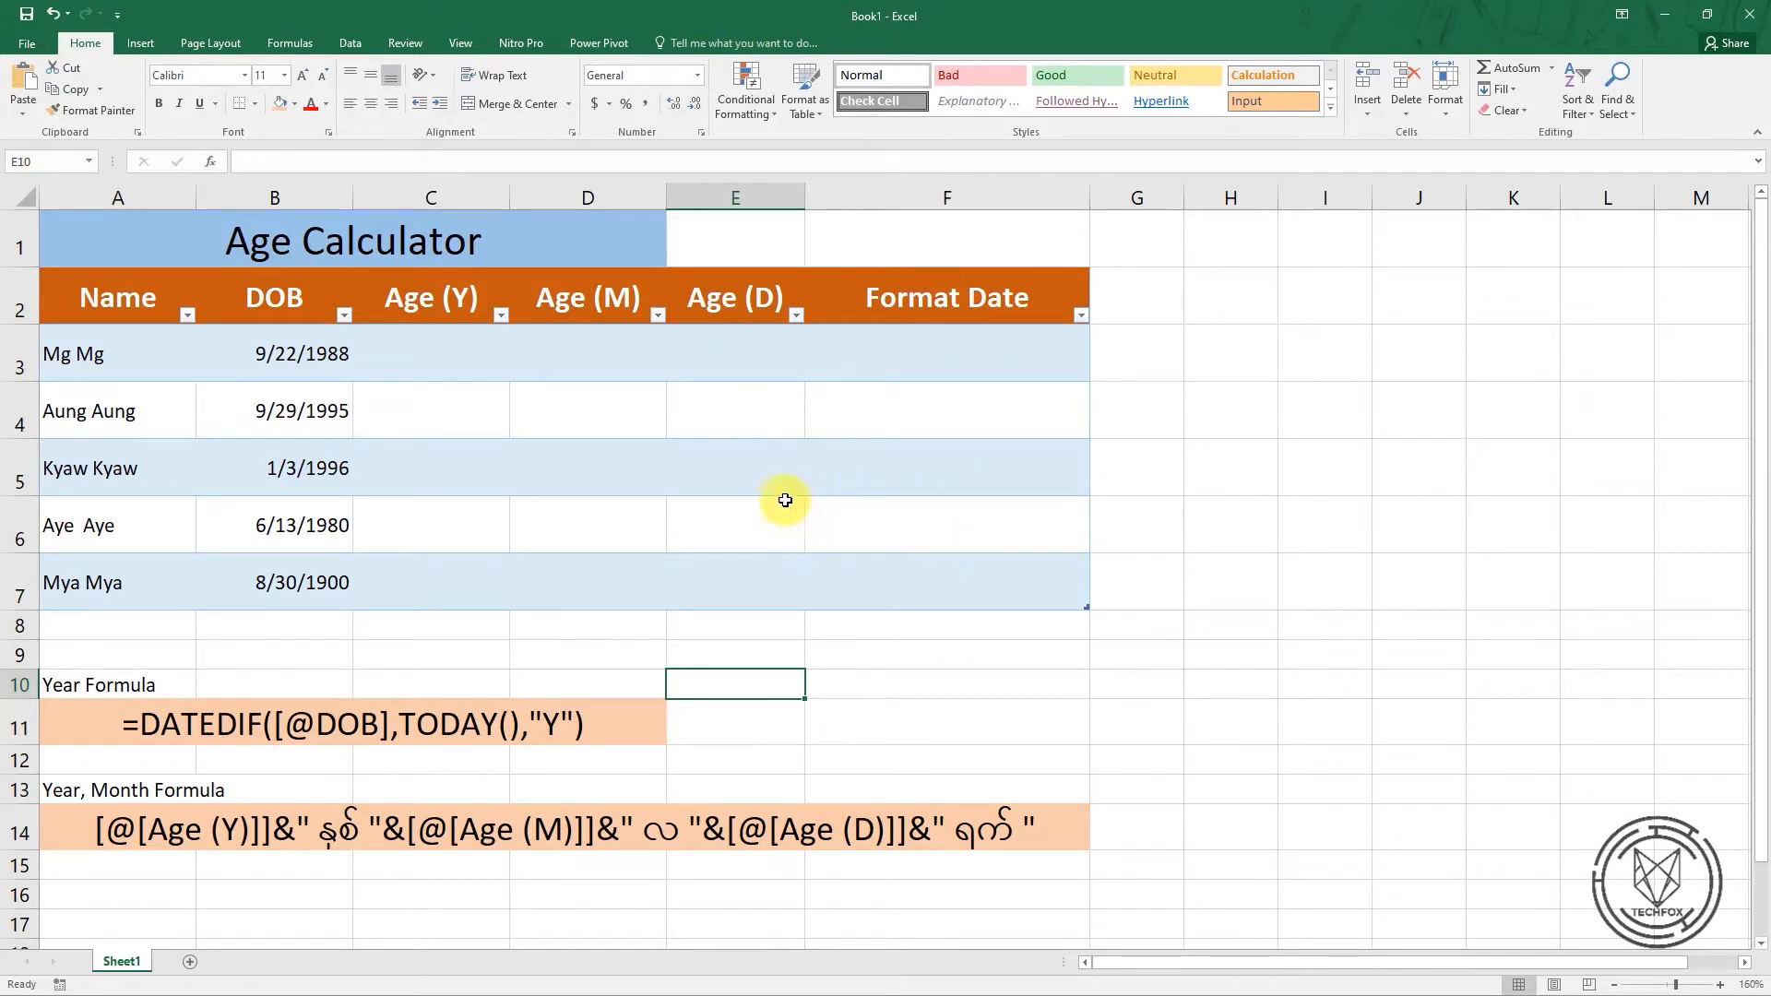
{"action": "left_click", "coordinate": [428, 374]}
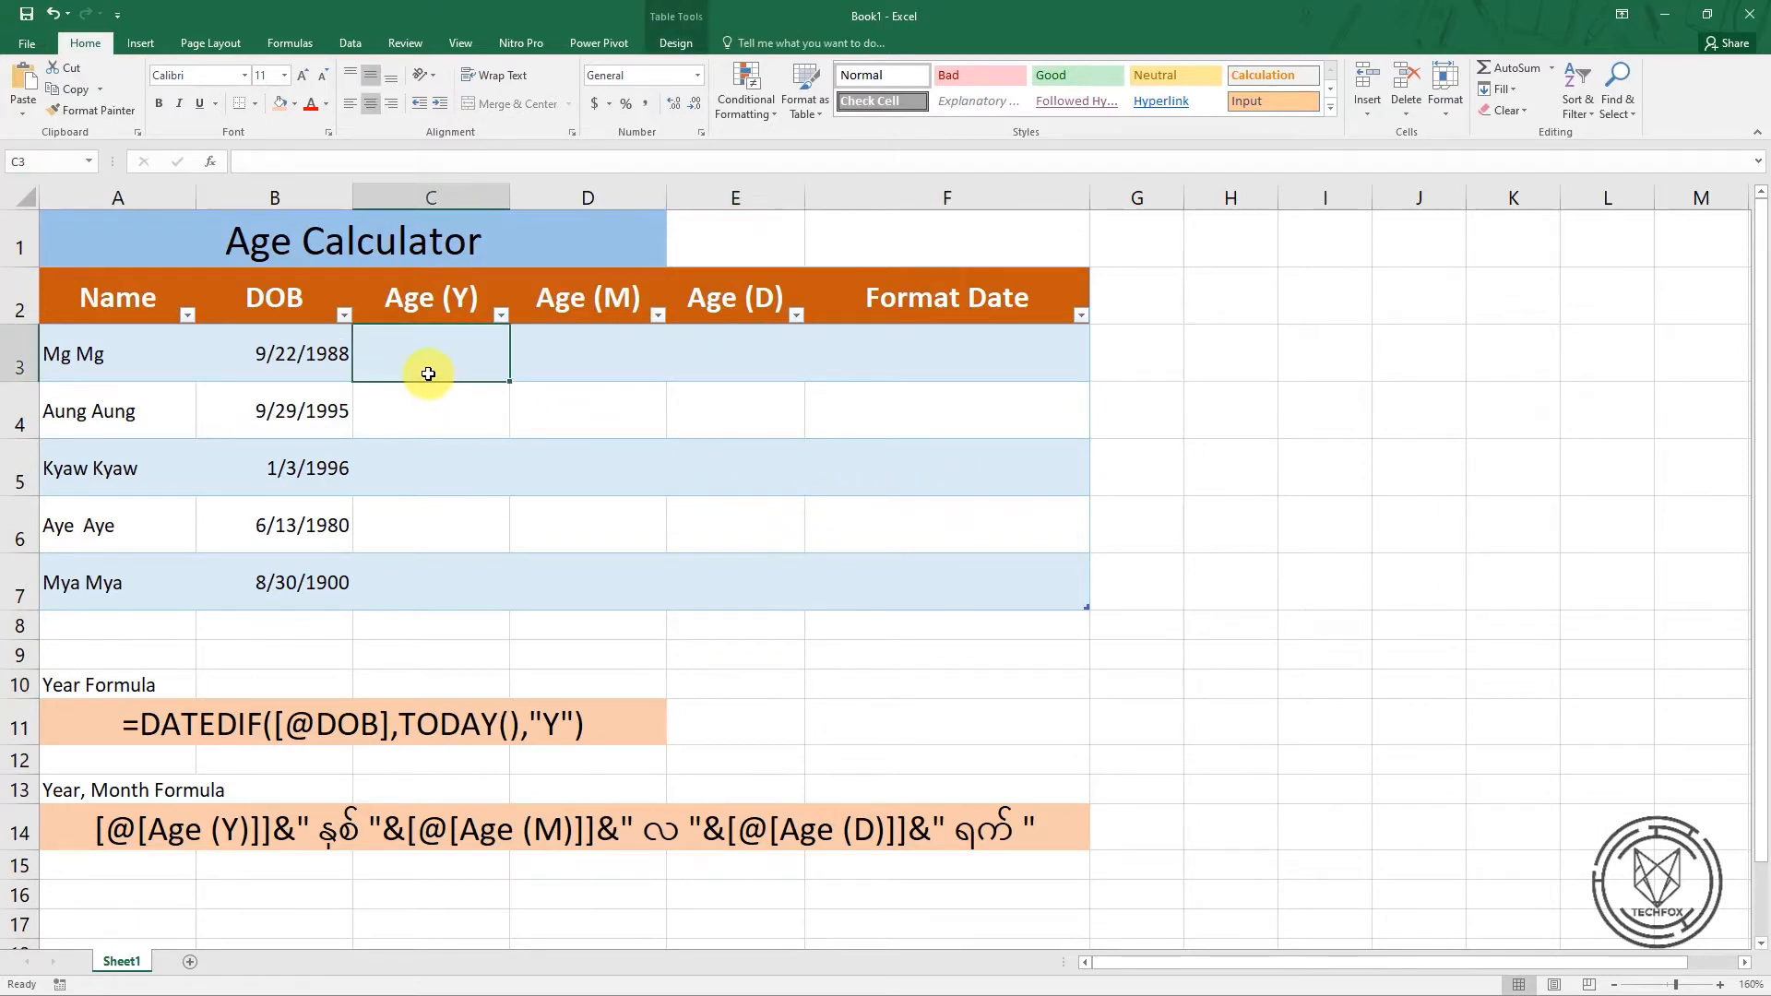
{"action": "type", "text": "="}
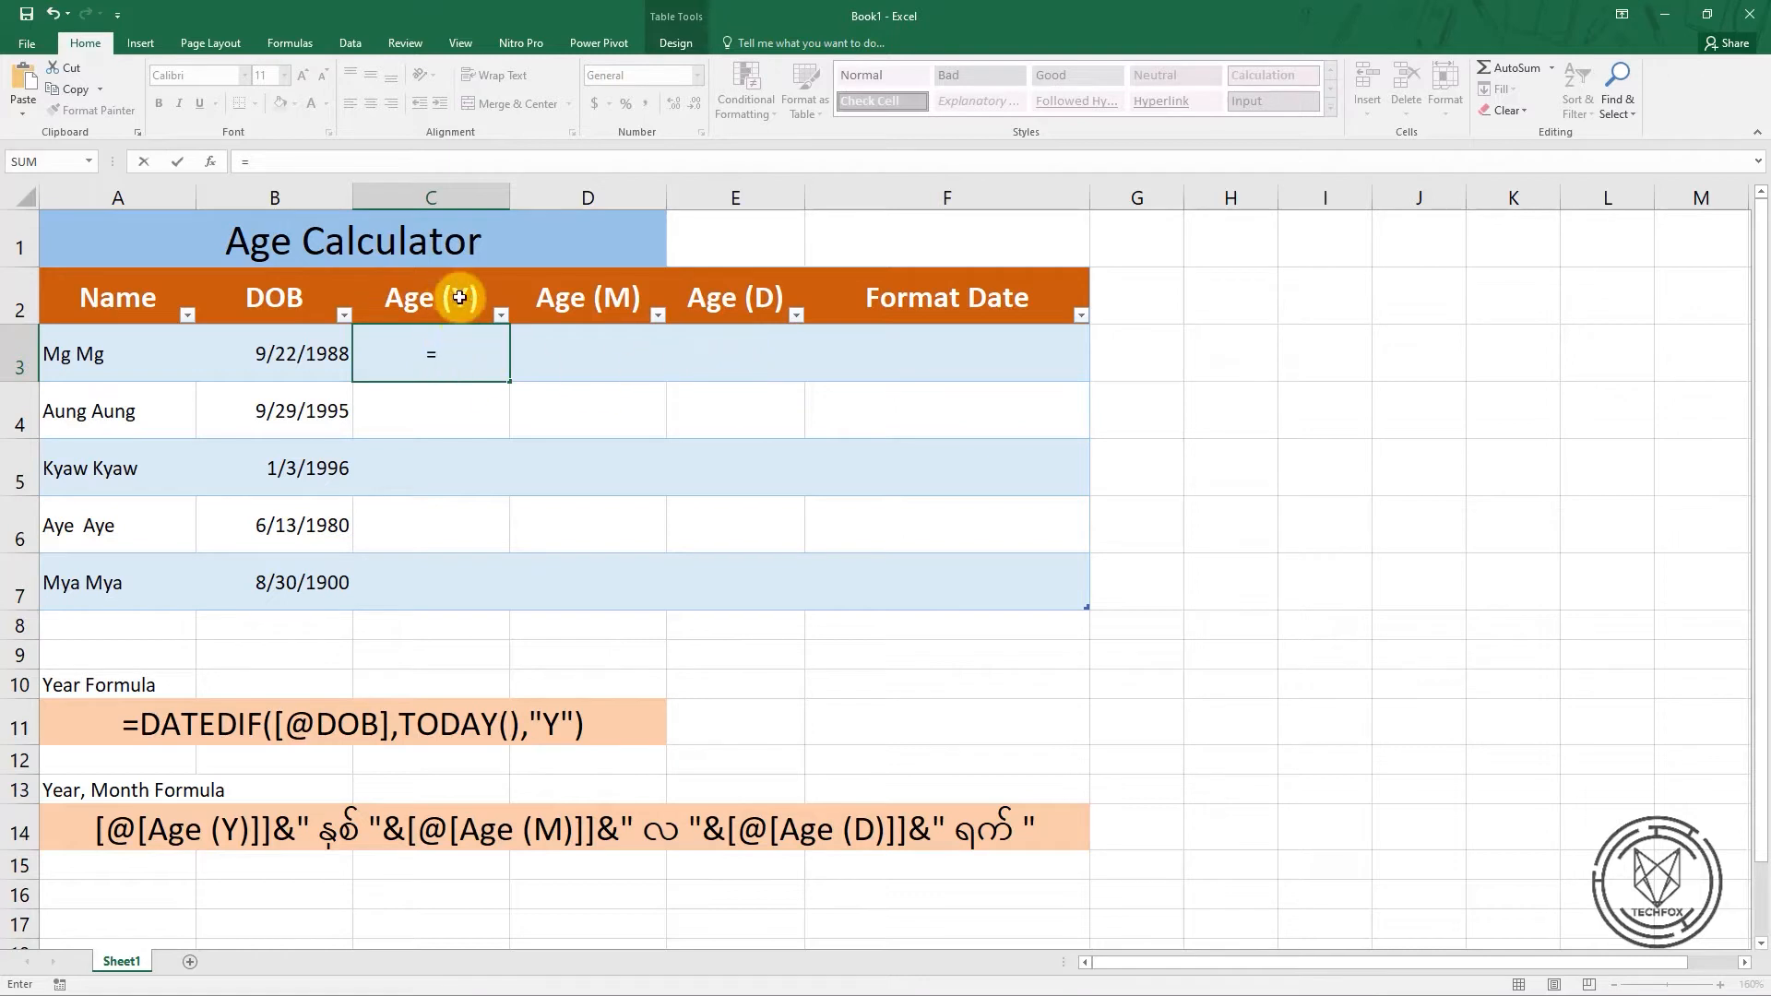
{"action": "left_click", "coordinate": [444, 349]}
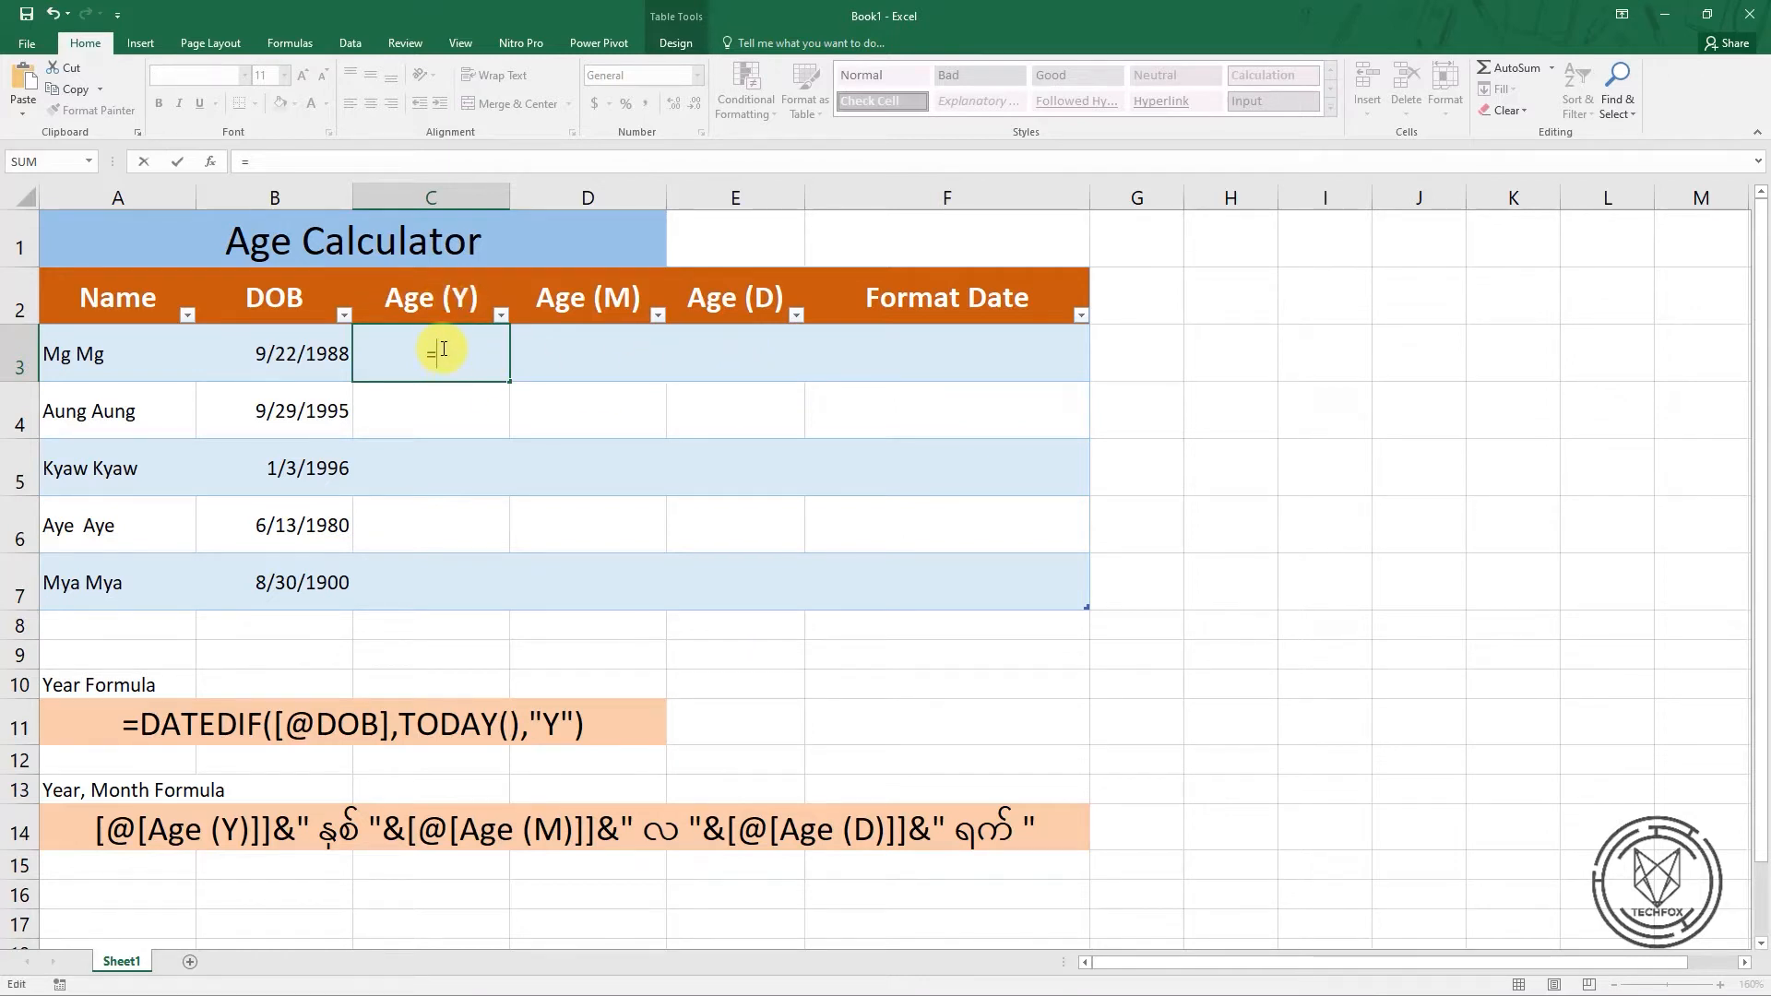
{"action": "type", "text": "date"}
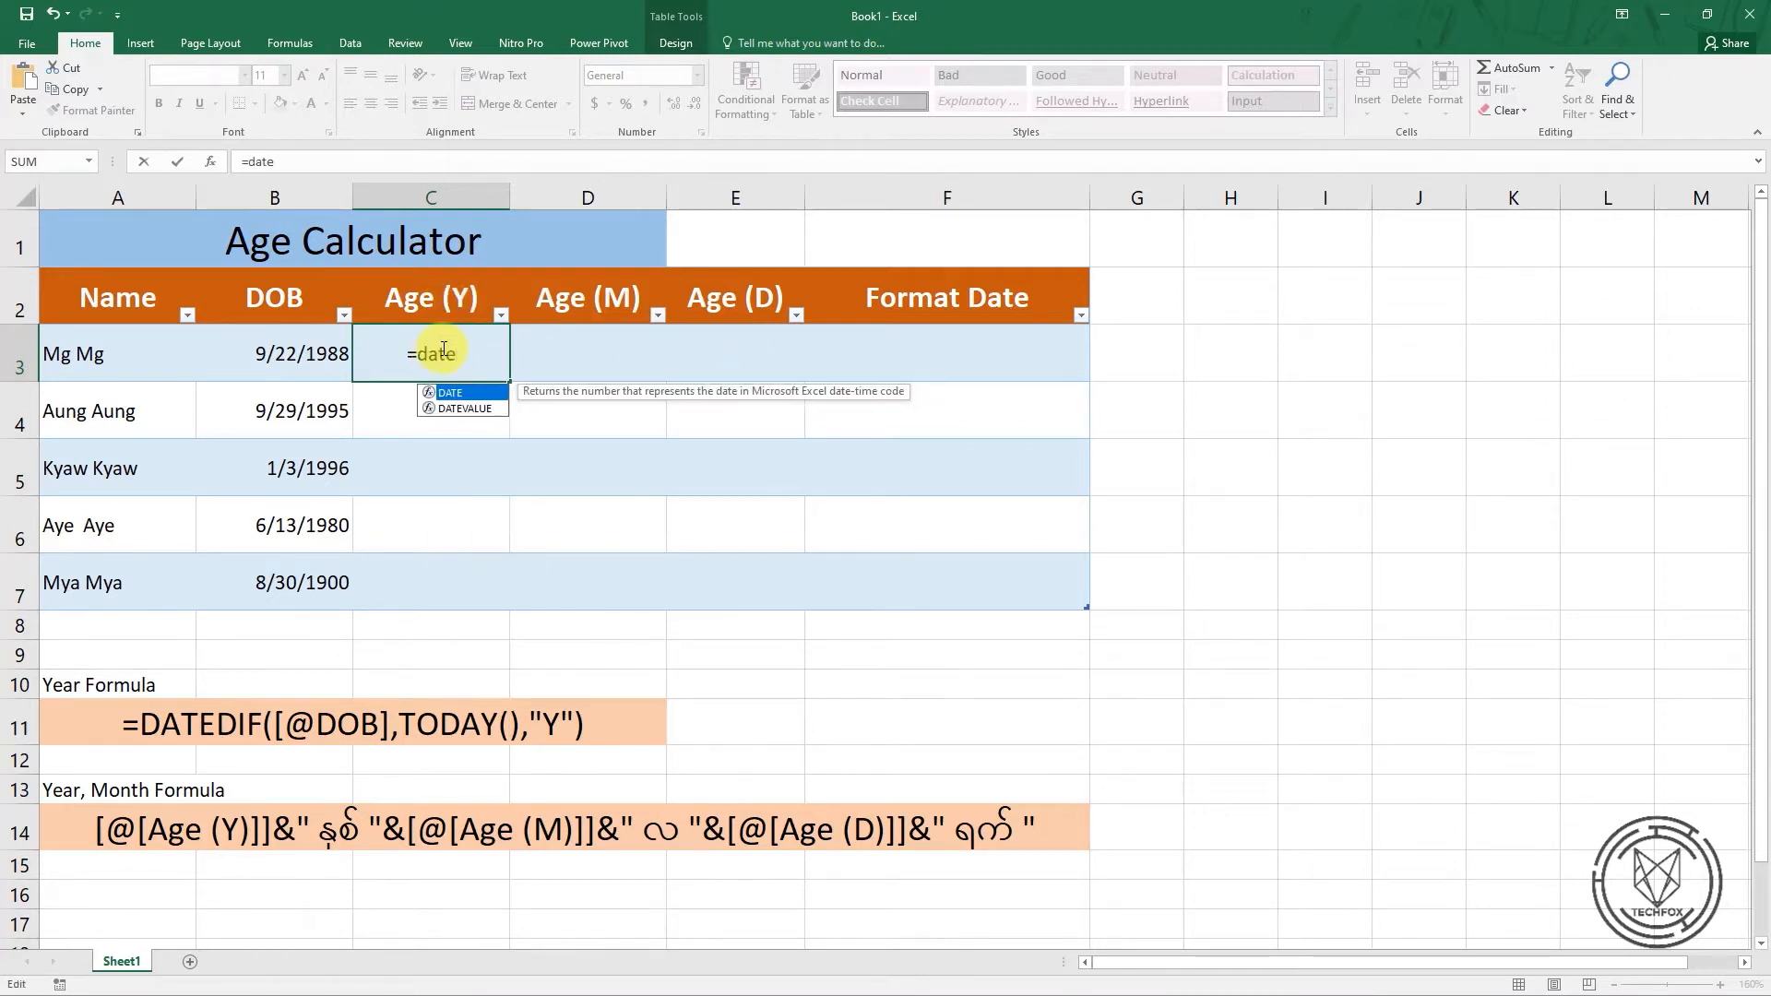
{"action": "type", "text": "dif"}
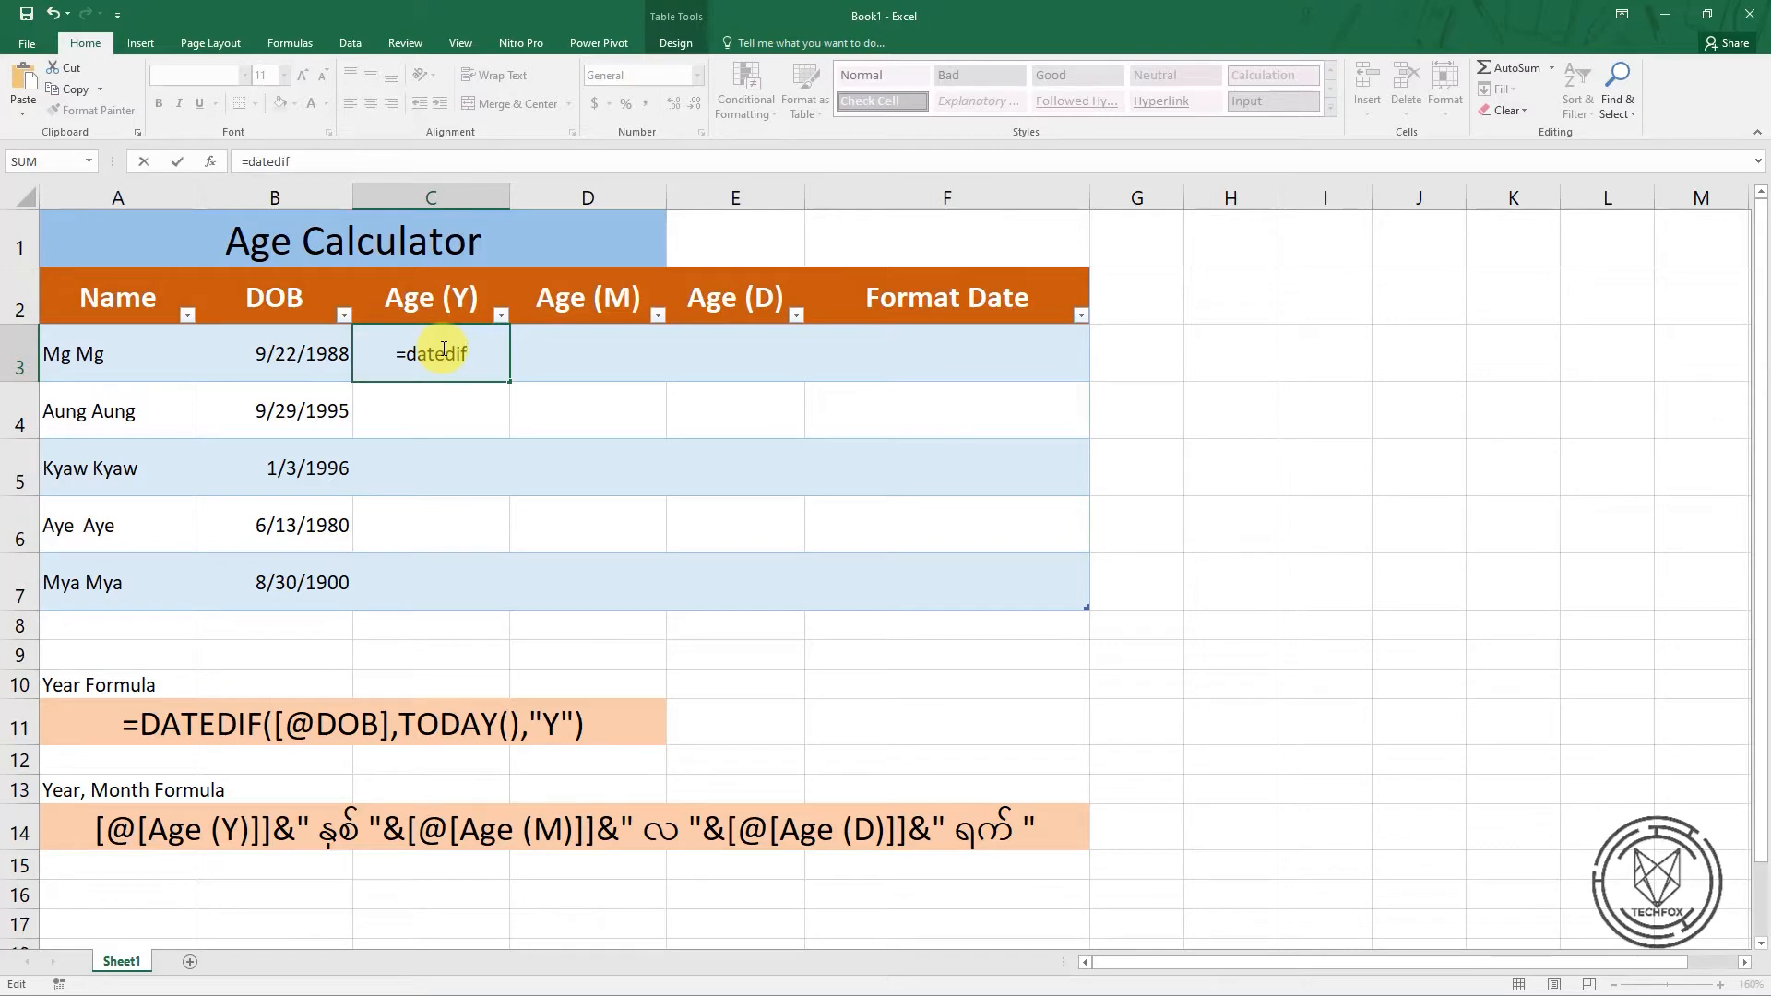
{"action": "type", "text": "("}
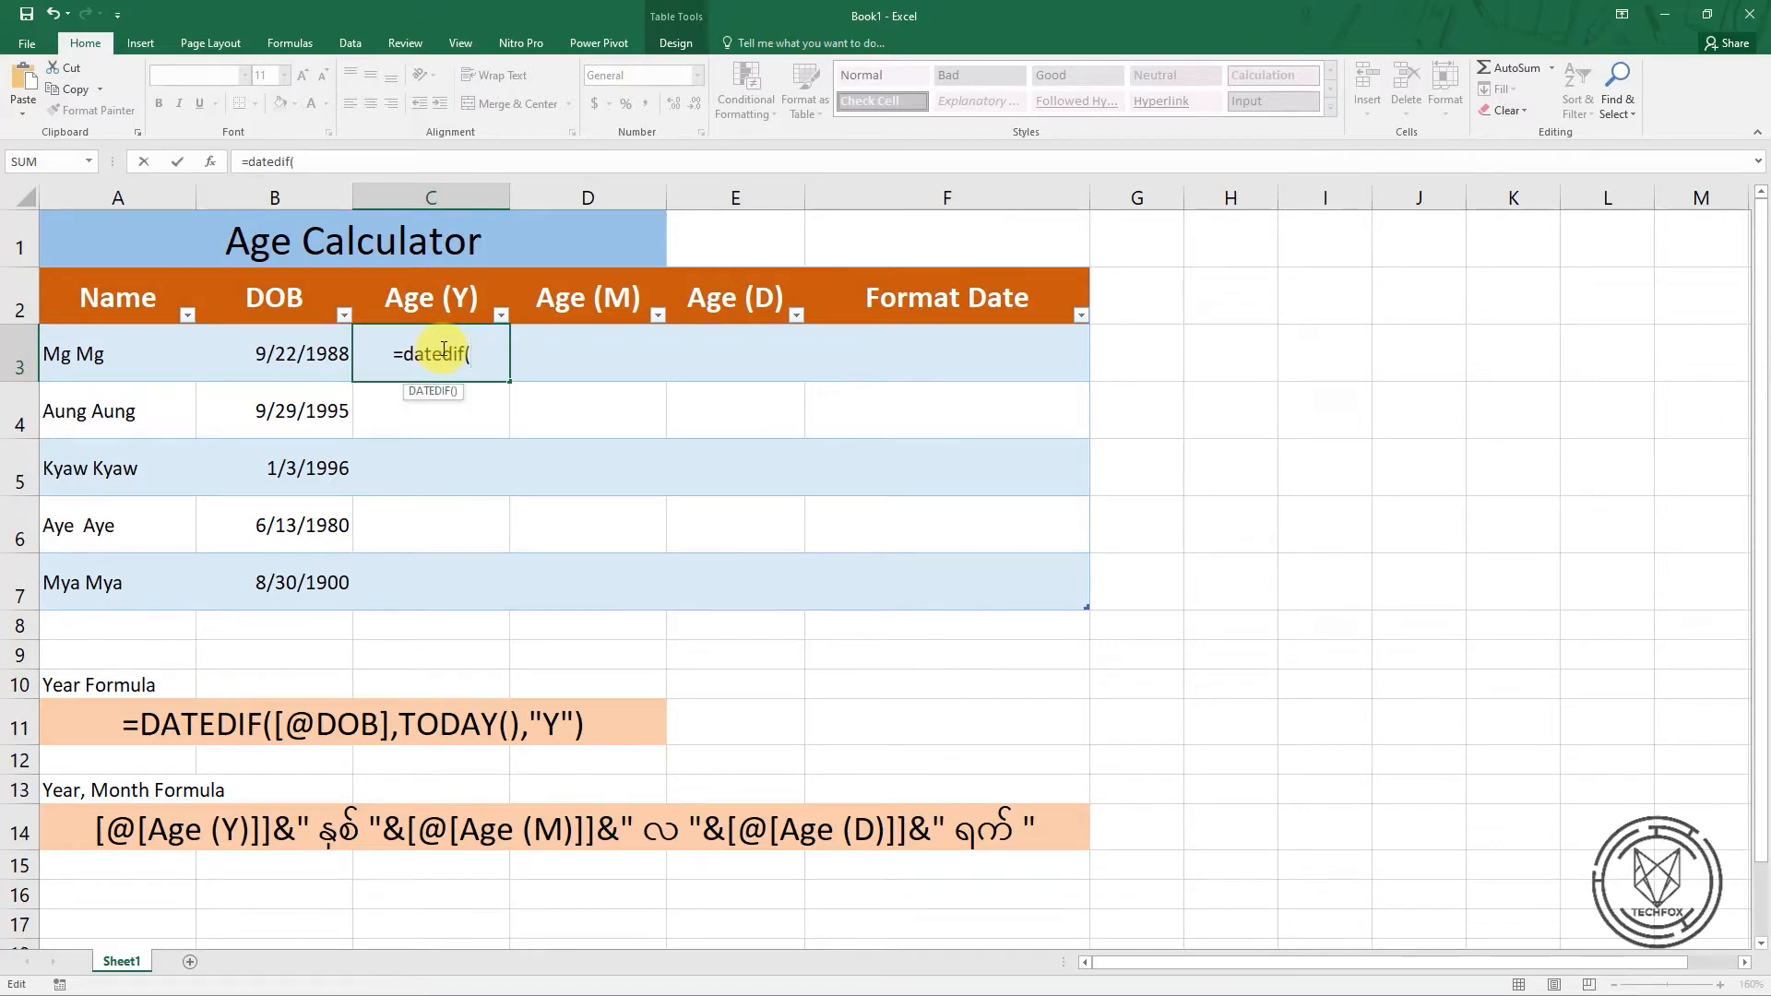
{"action": "left_click", "coordinate": [303, 357]}
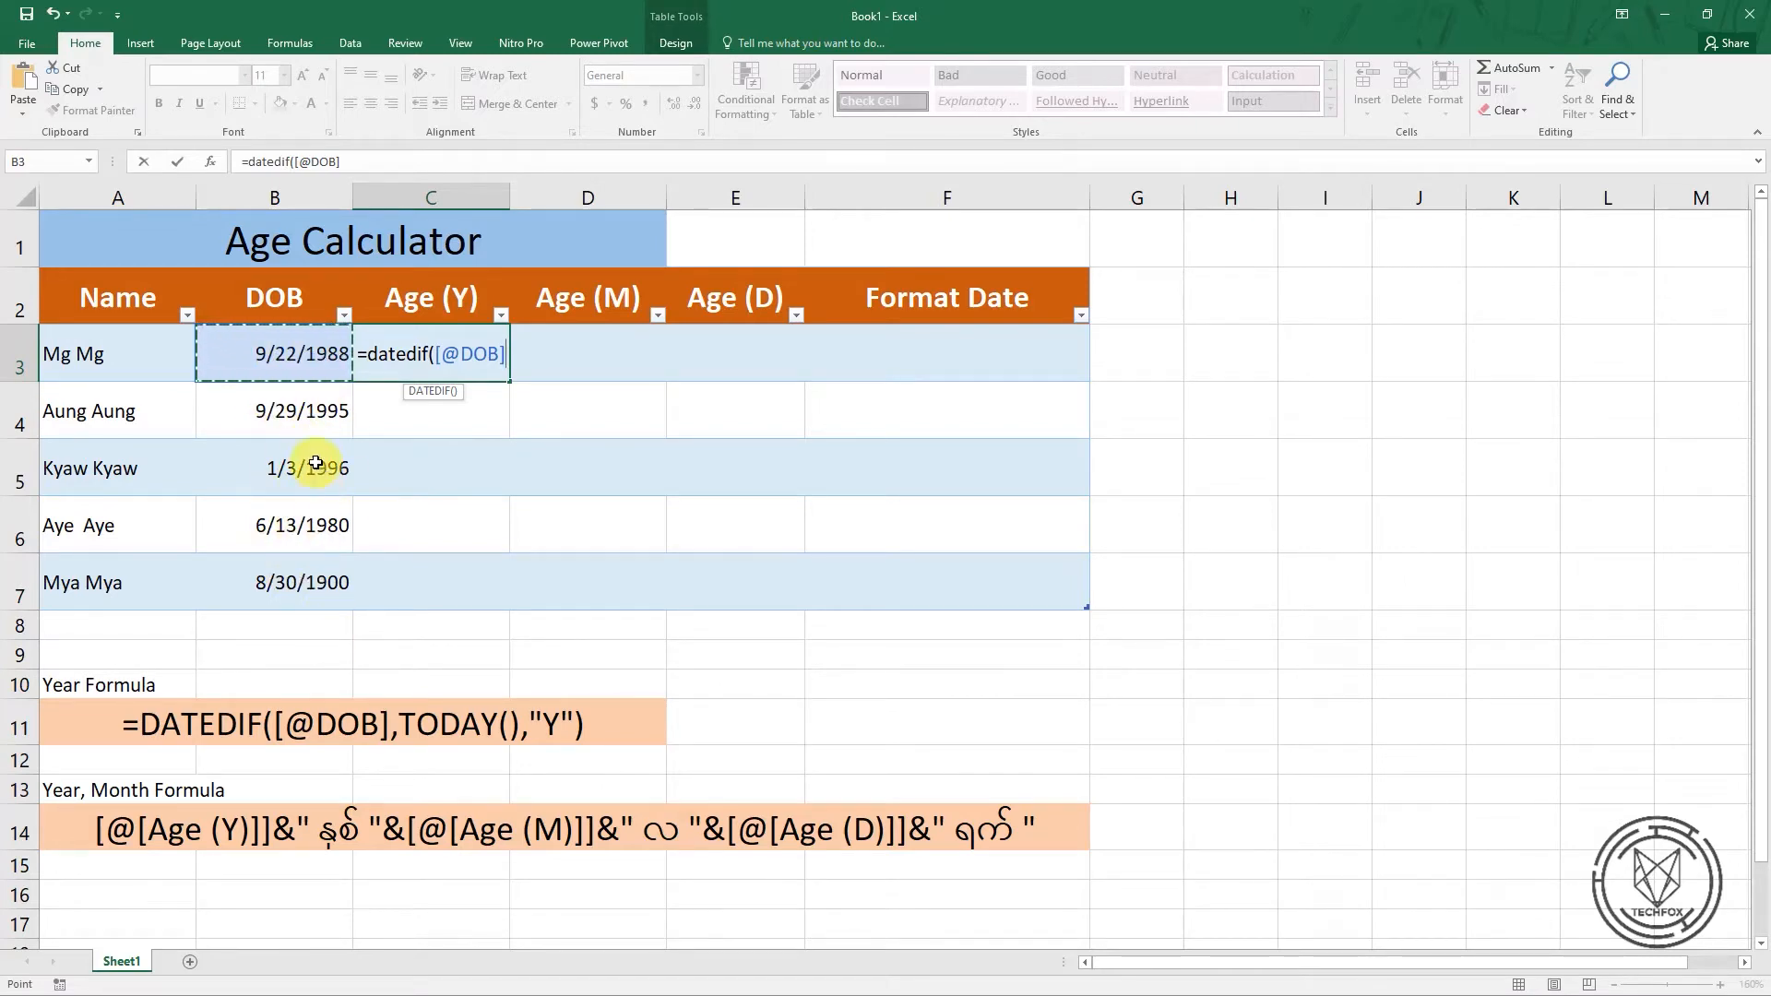
{"action": "key", "text": "Escape"}
{"action": "left_click", "coordinate": [329, 411]}
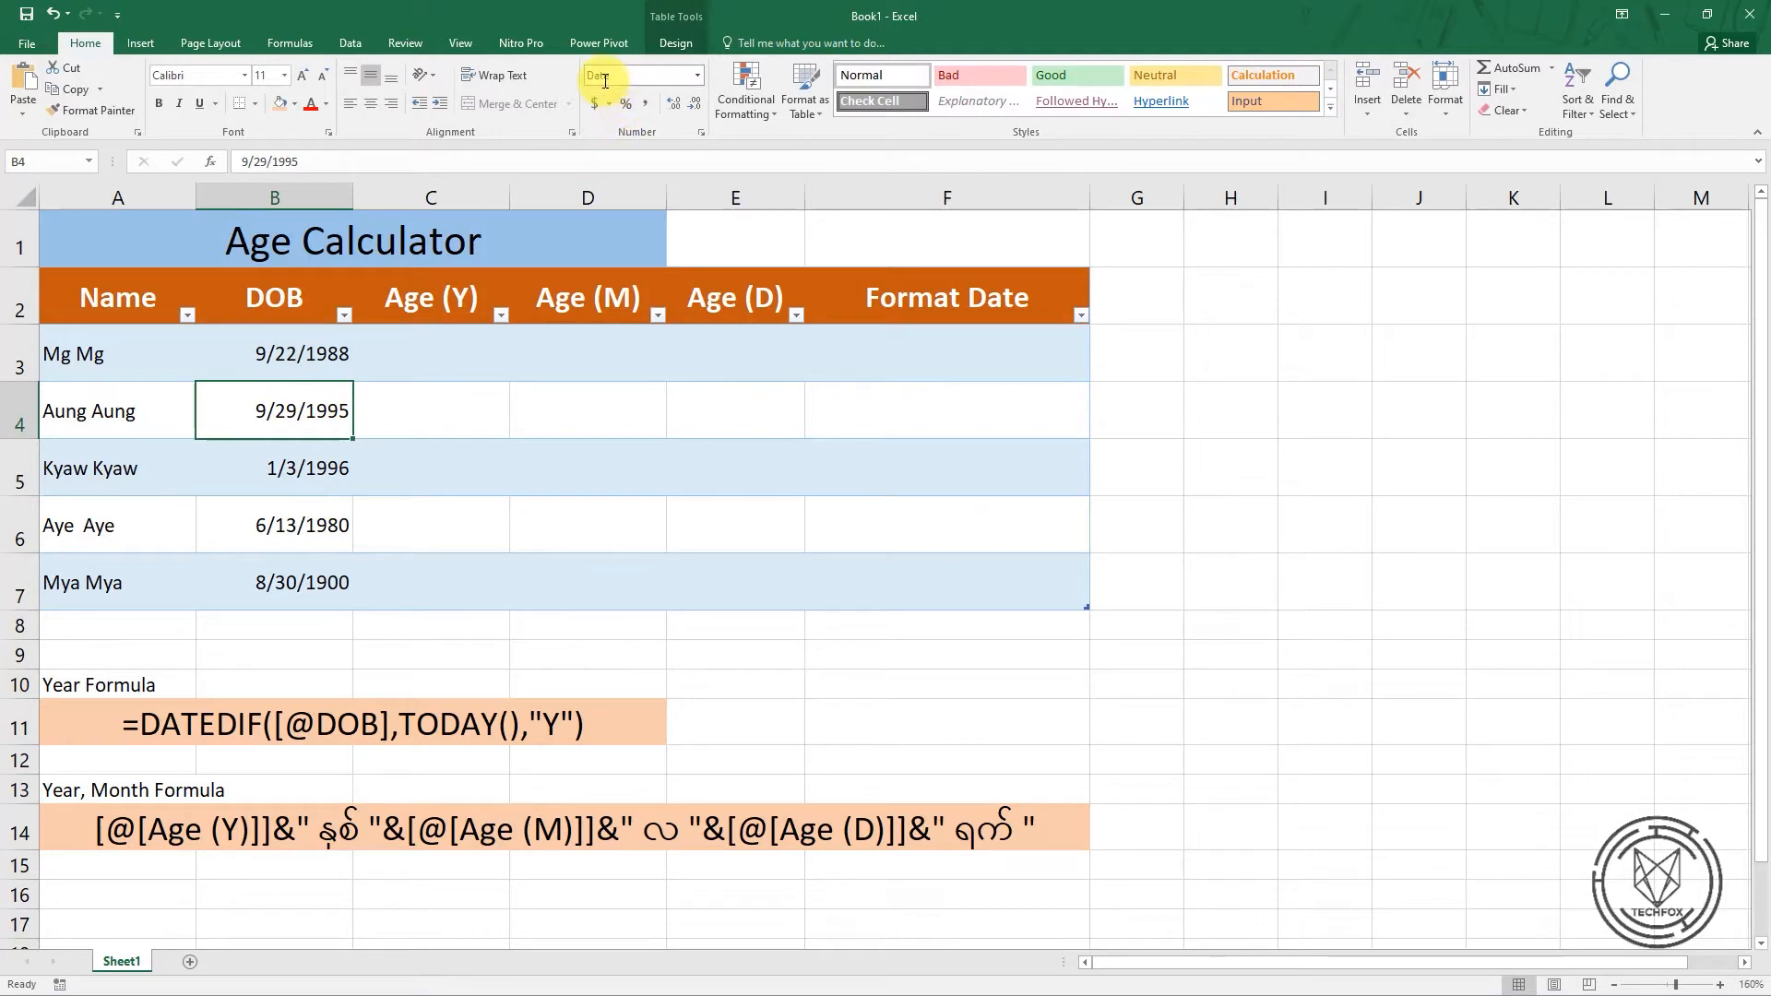
{"action": "left_click", "coordinate": [281, 461]}
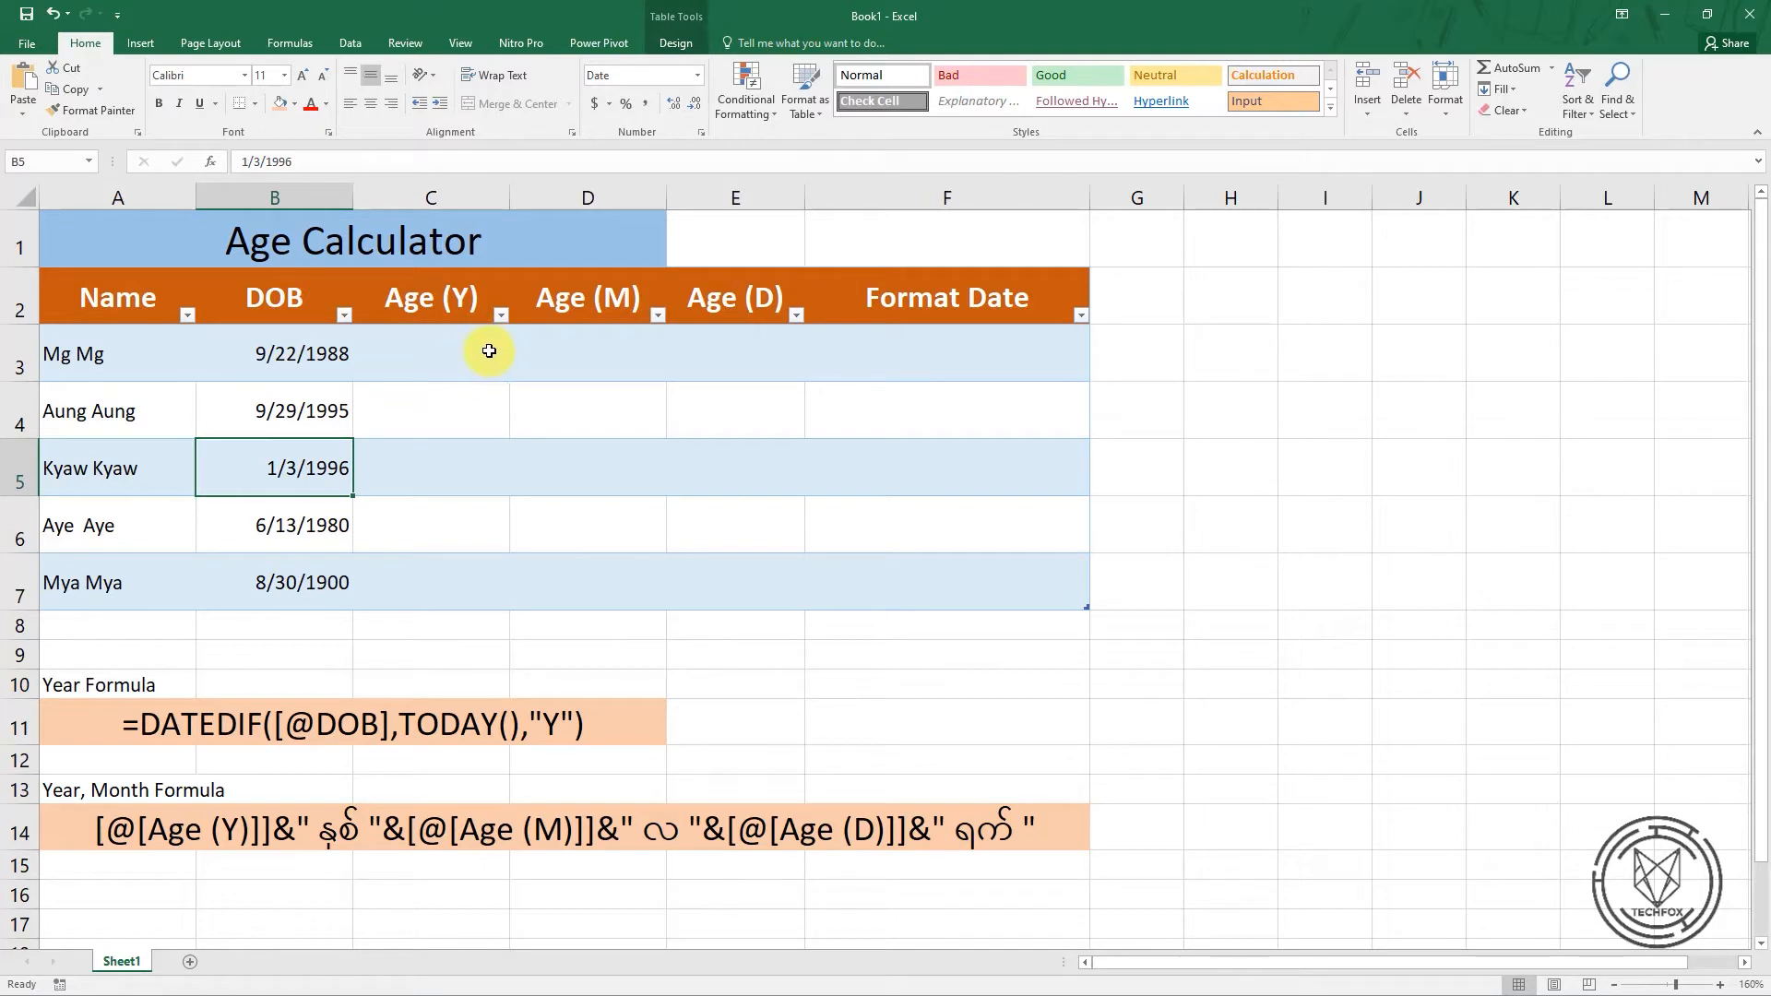
{"action": "left_click", "coordinate": [336, 357]}
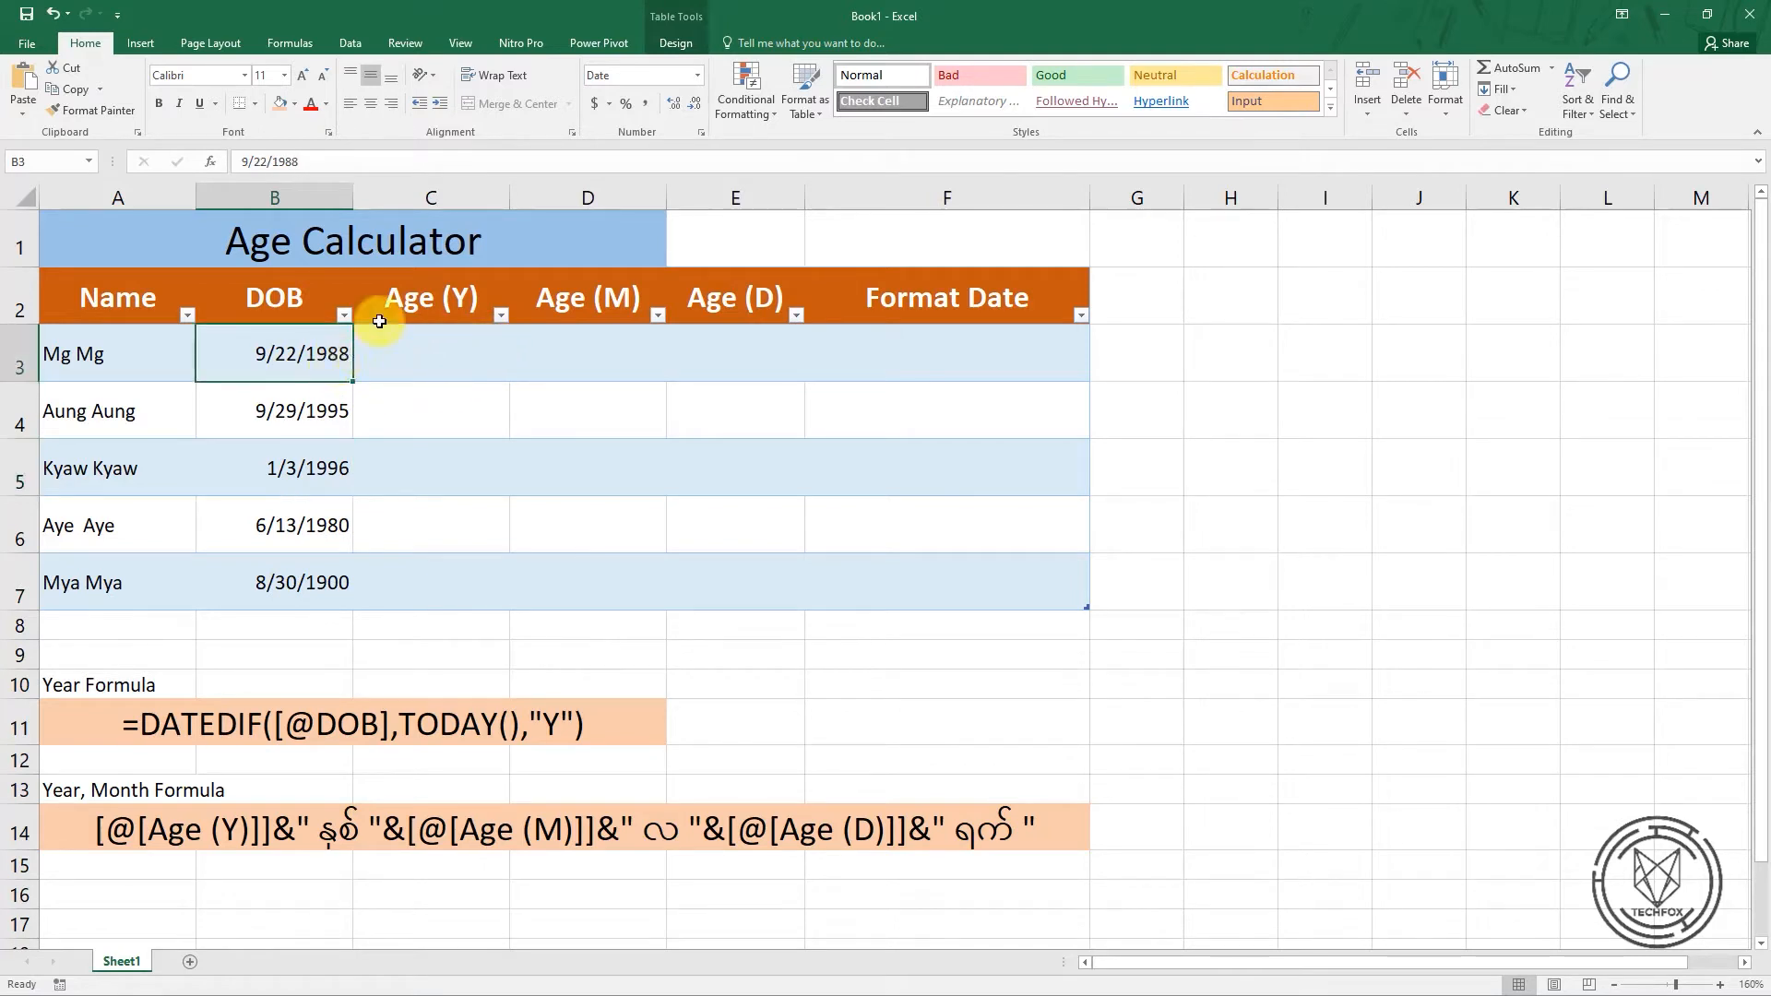
{"action": "left_click", "coordinate": [419, 346]}
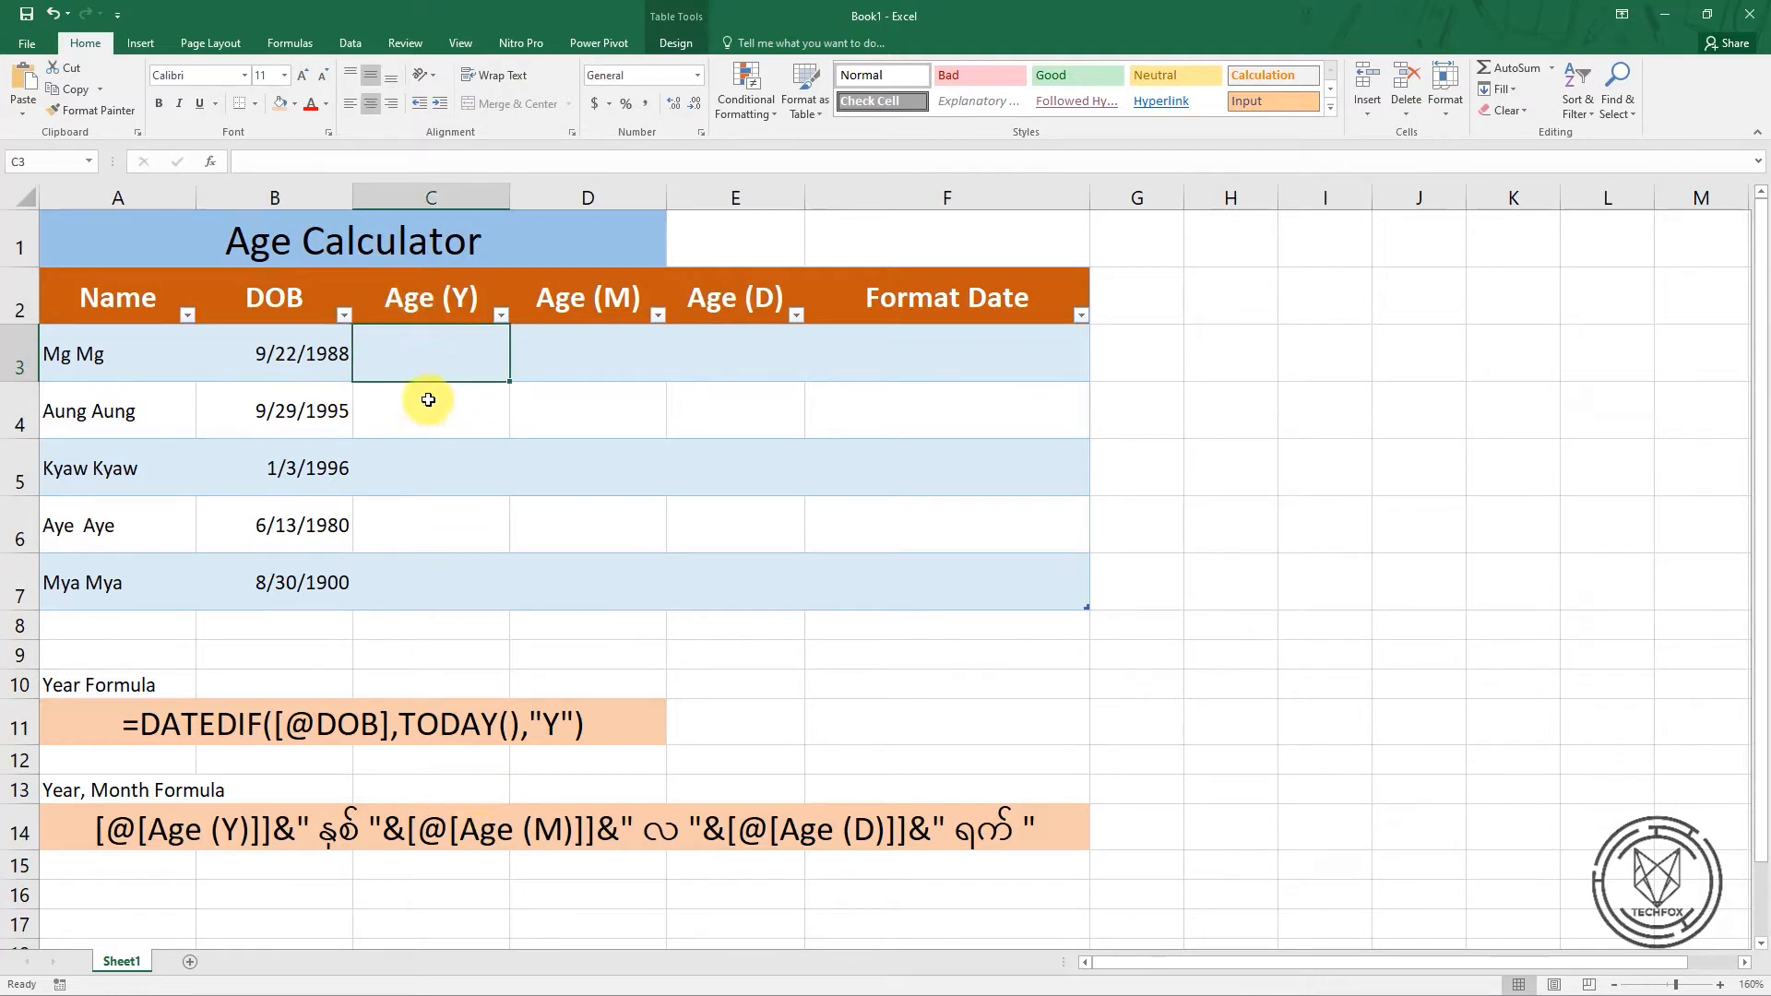
{"action": "type", "text": "="}
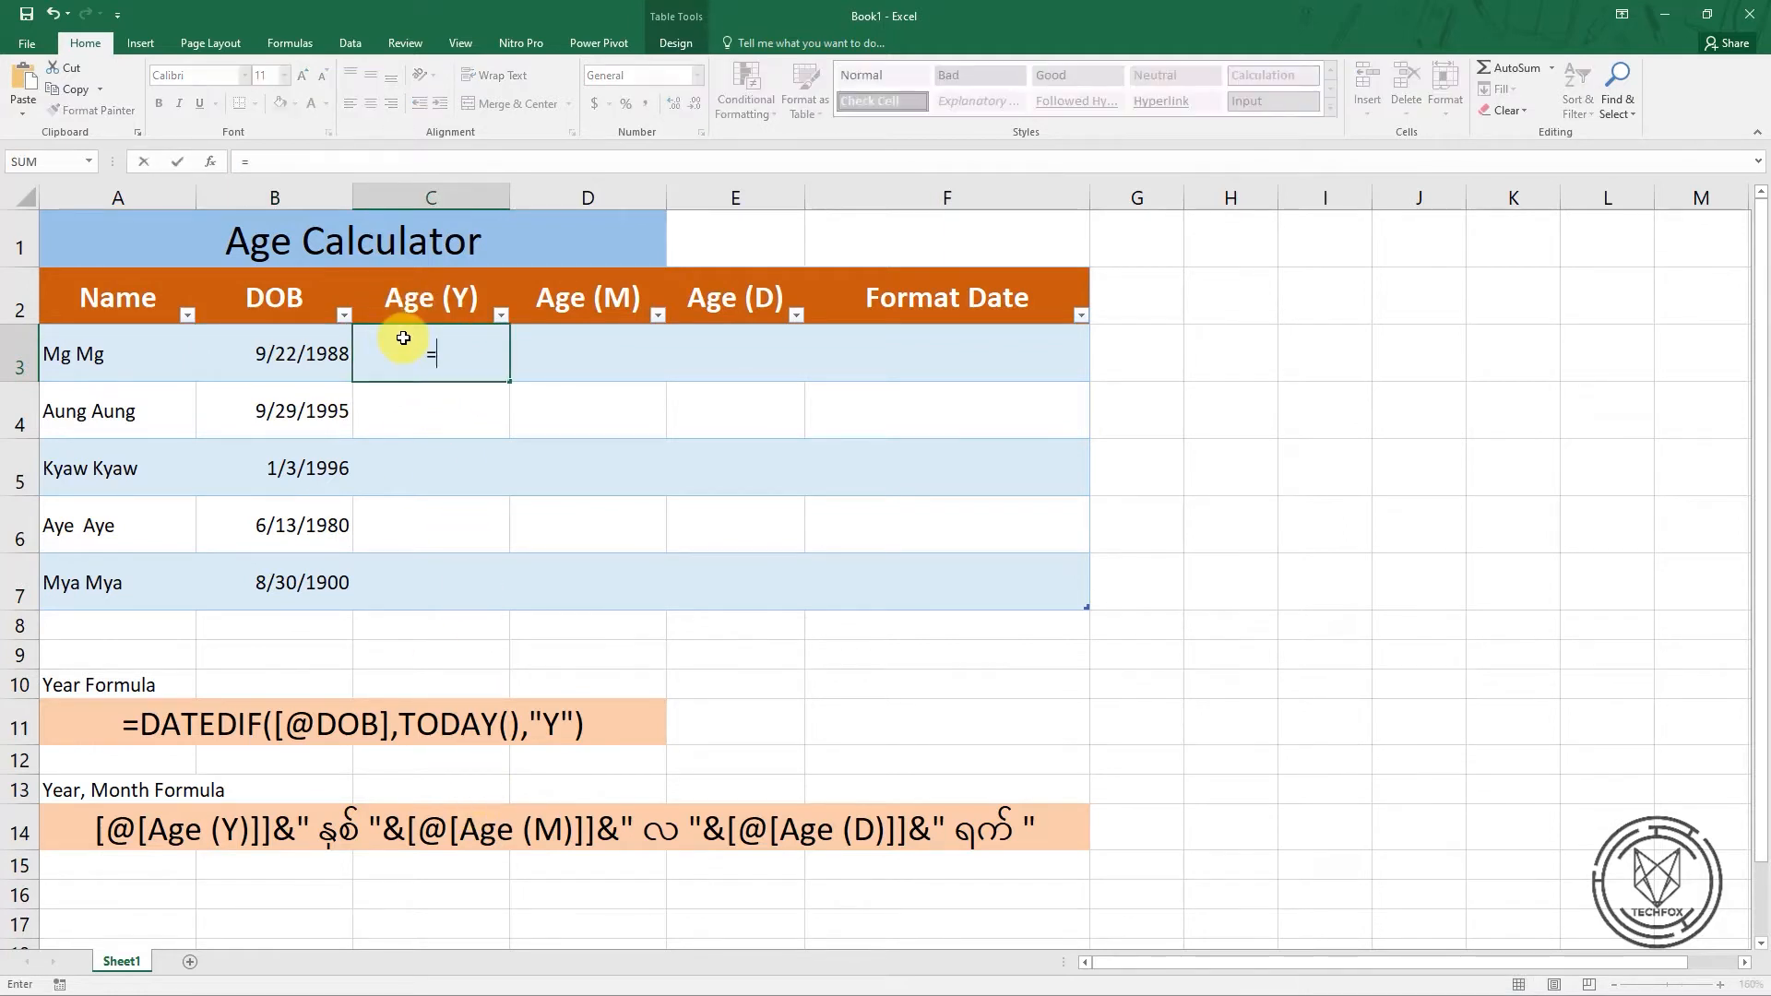
{"action": "type", "text": "dat"}
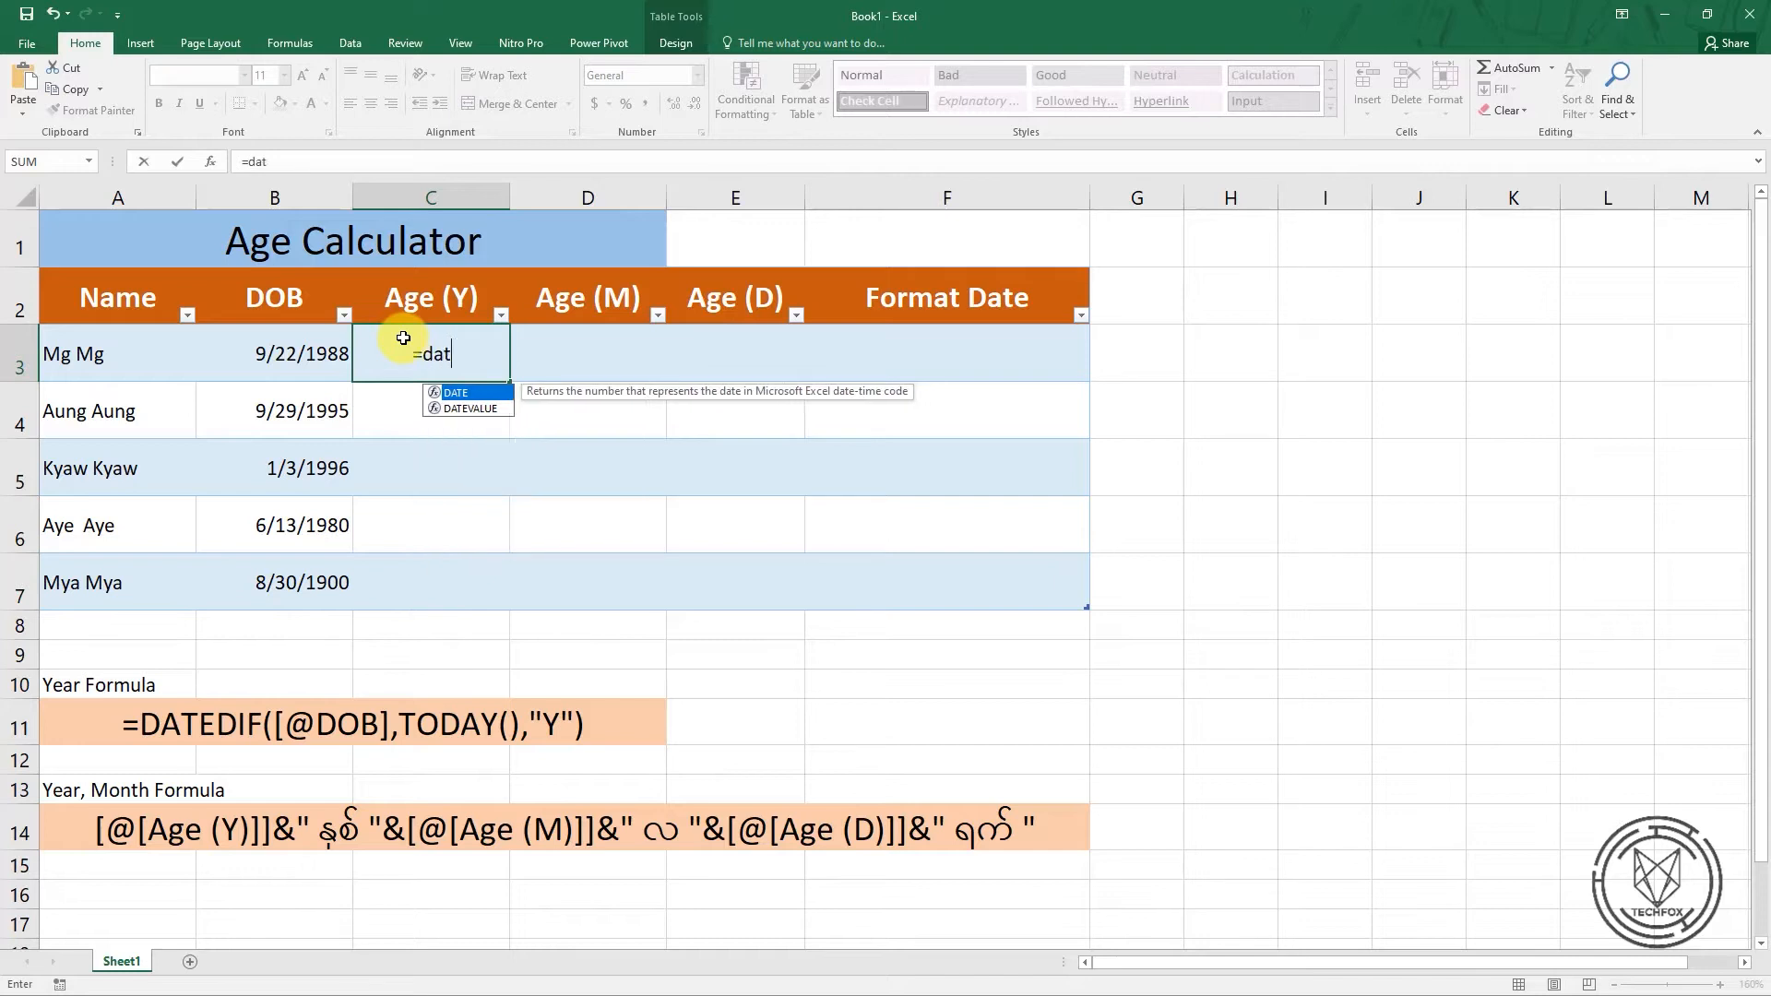
{"action": "type", "text": "edif"}
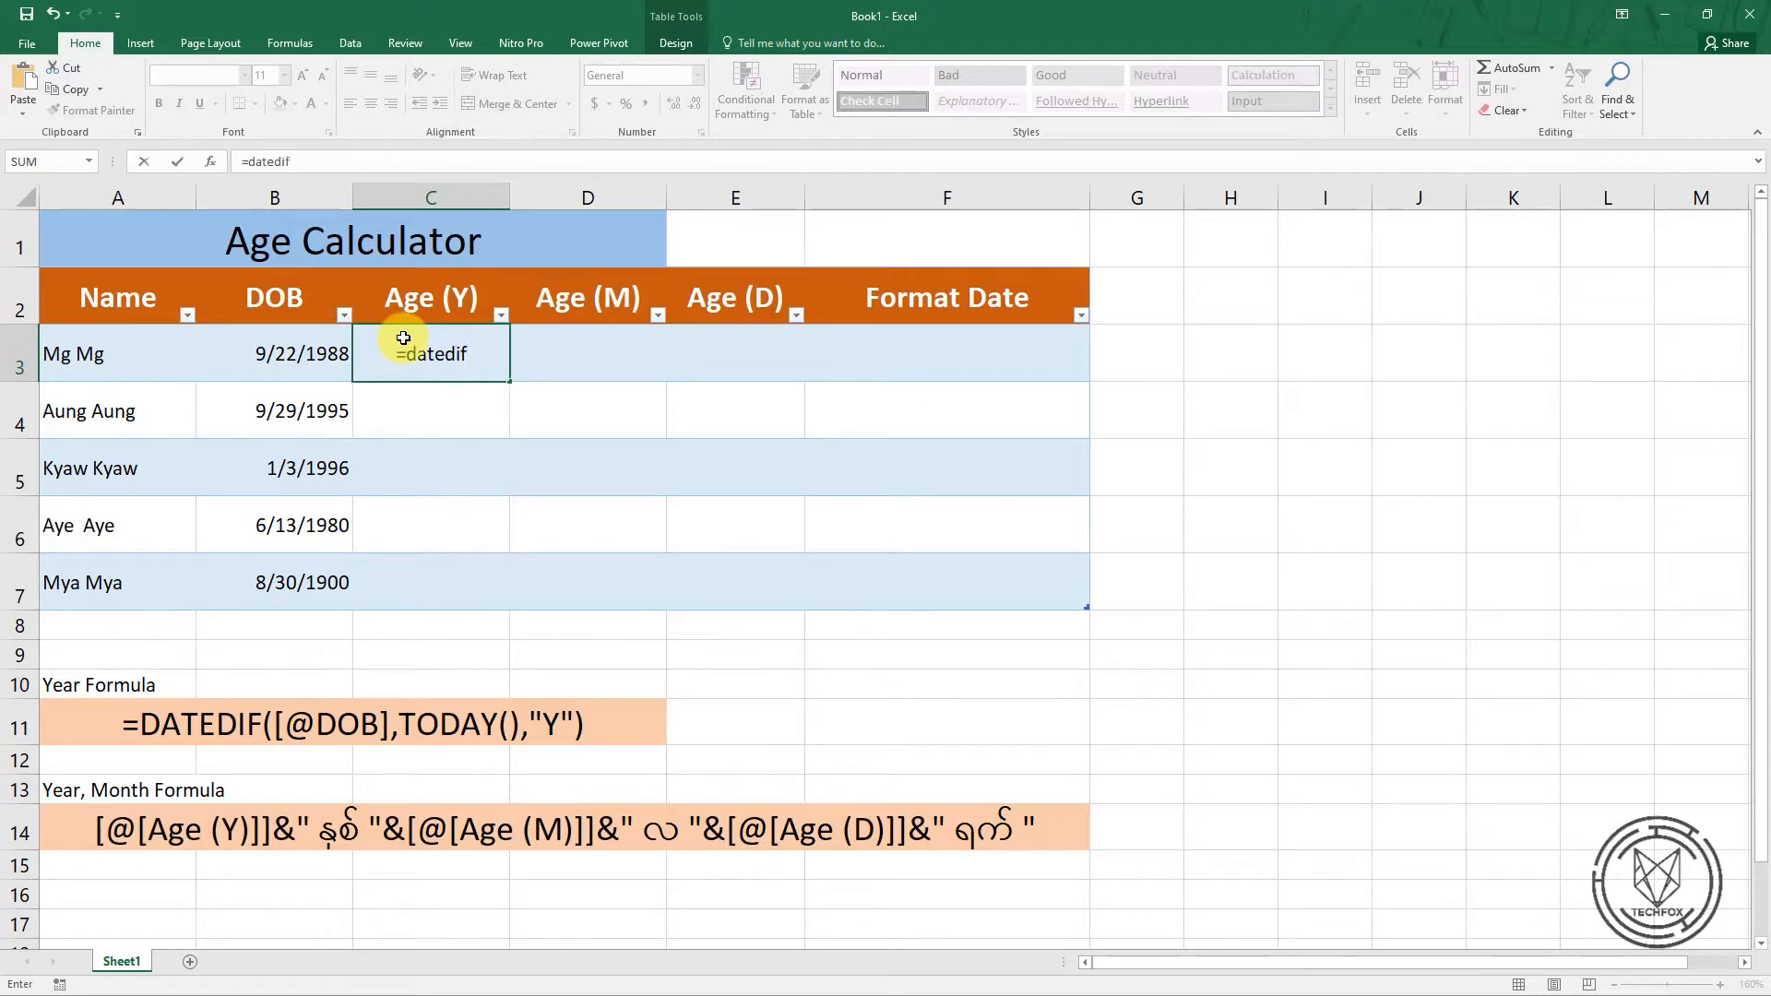
{"action": "type", "text": "("}
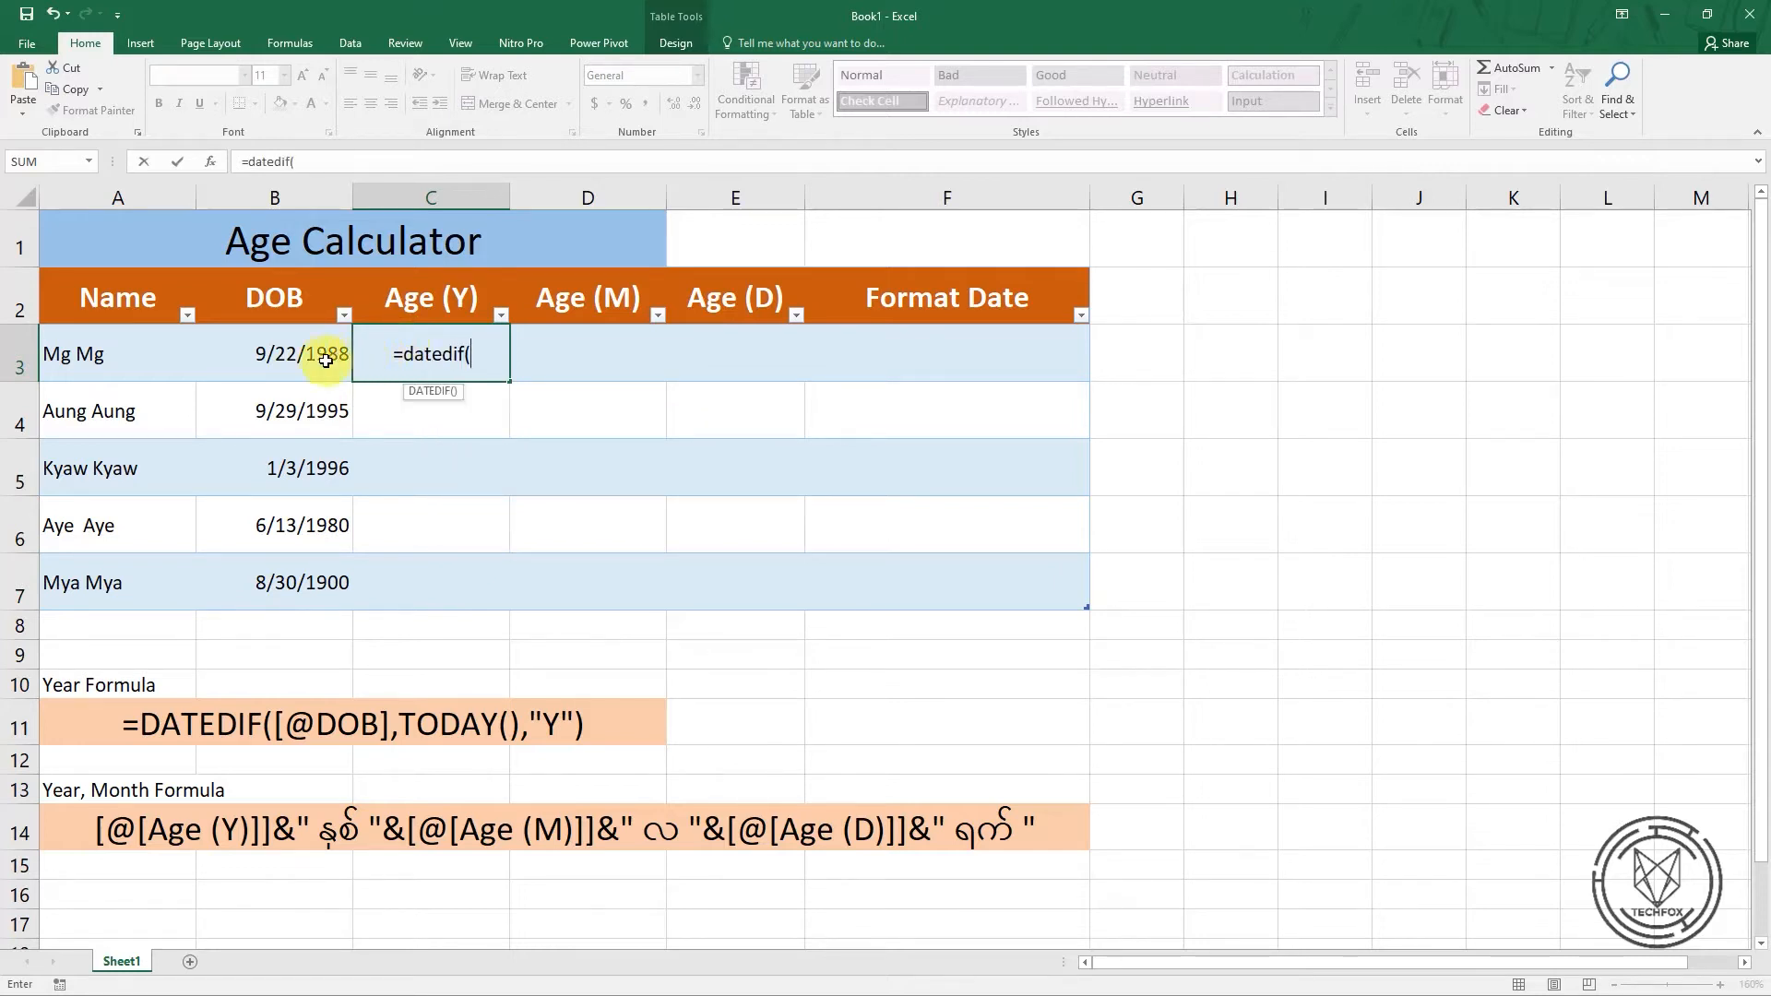
{"action": "left_click", "coordinate": [295, 360]}
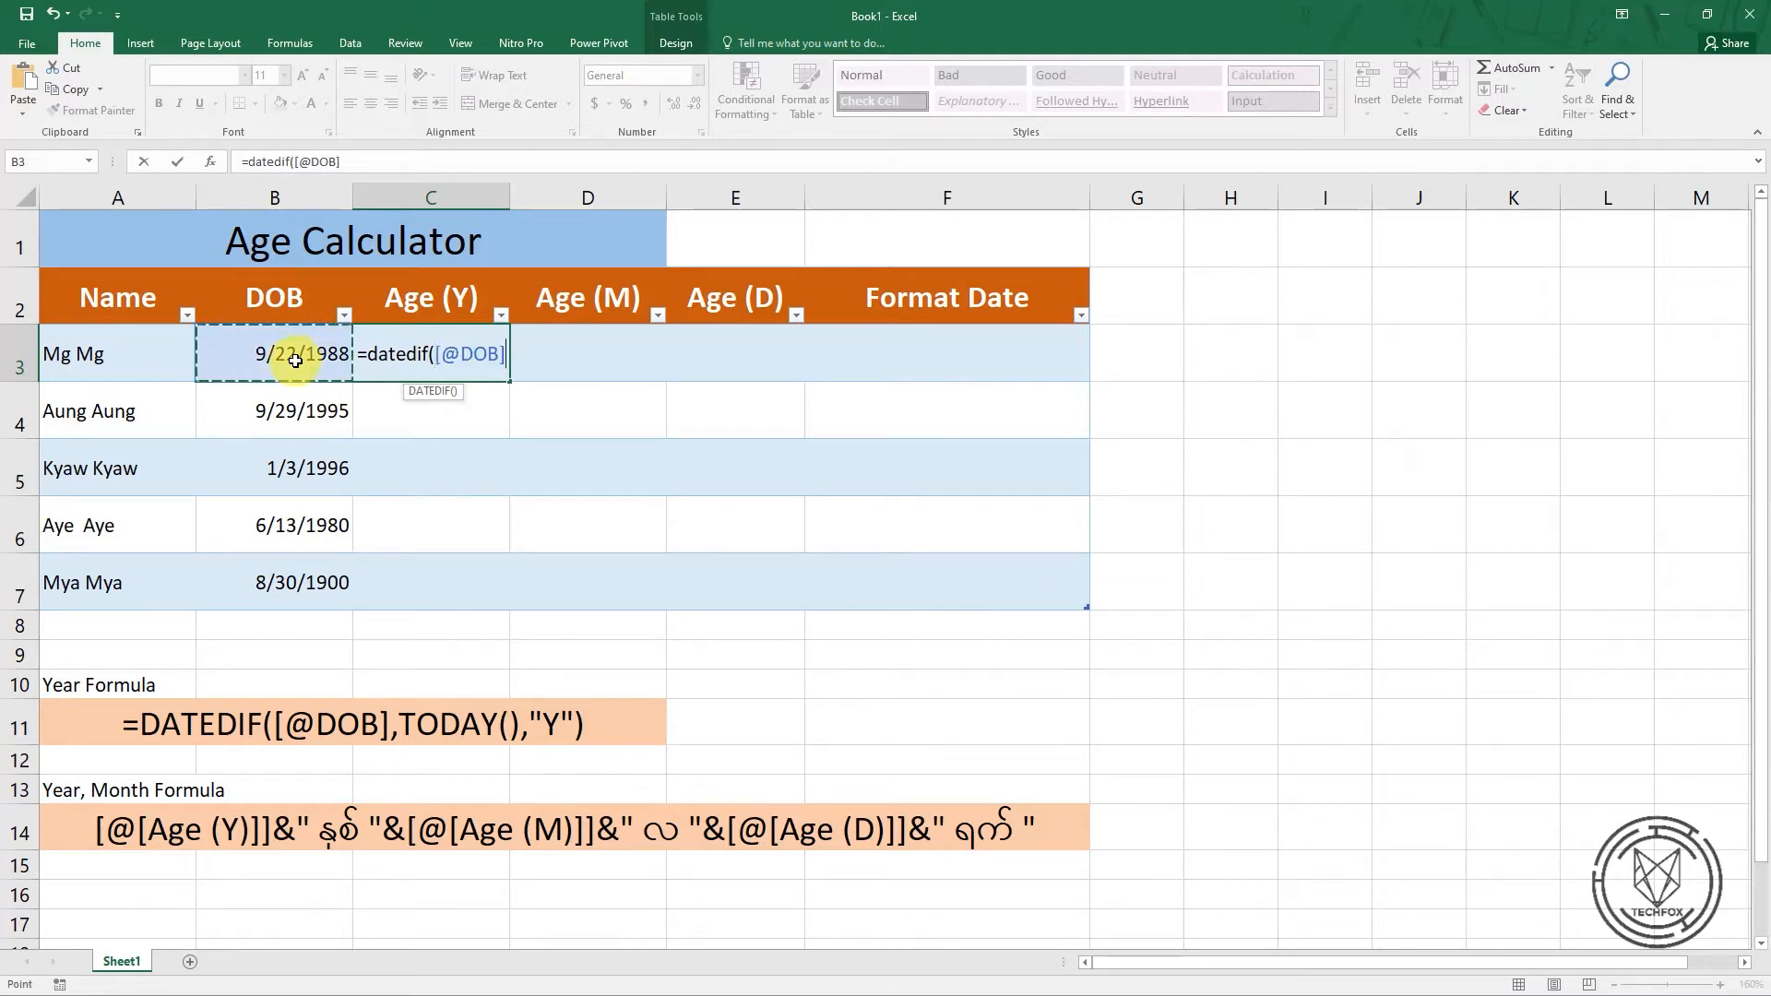
{"action": "type", "text": ","}
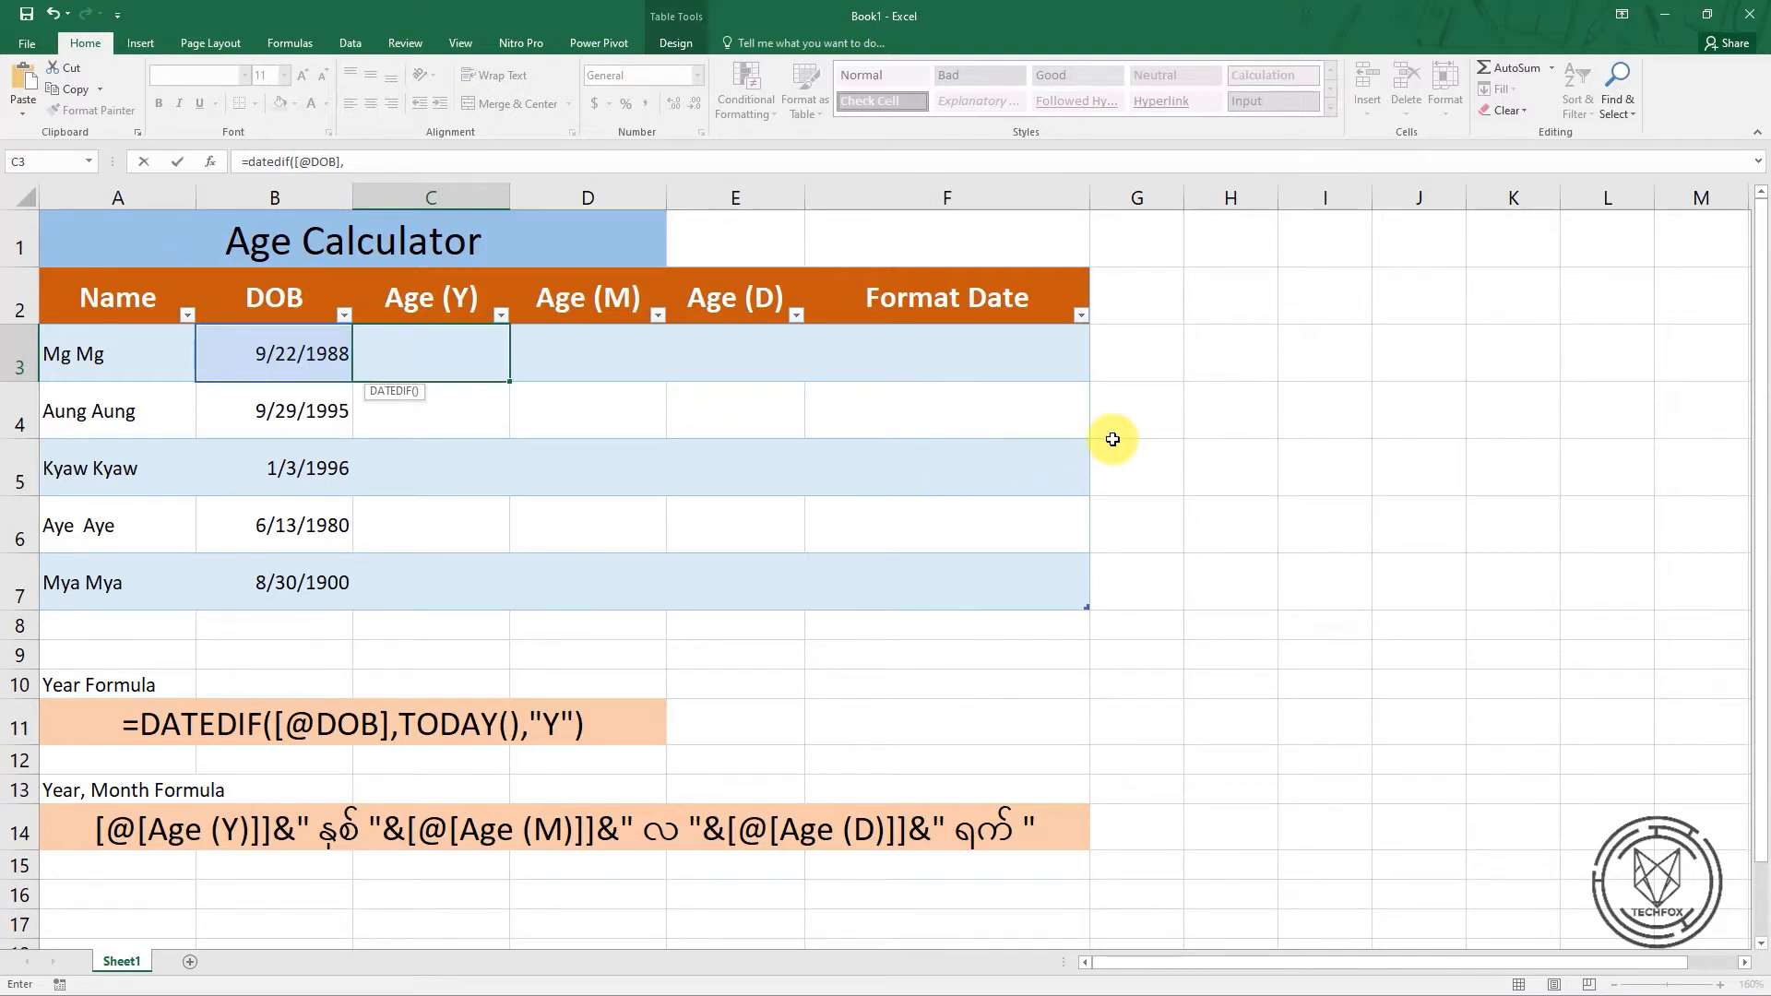
{"action": "type", "text": "TOday"}
{"action": "key", "text": "Tab"}
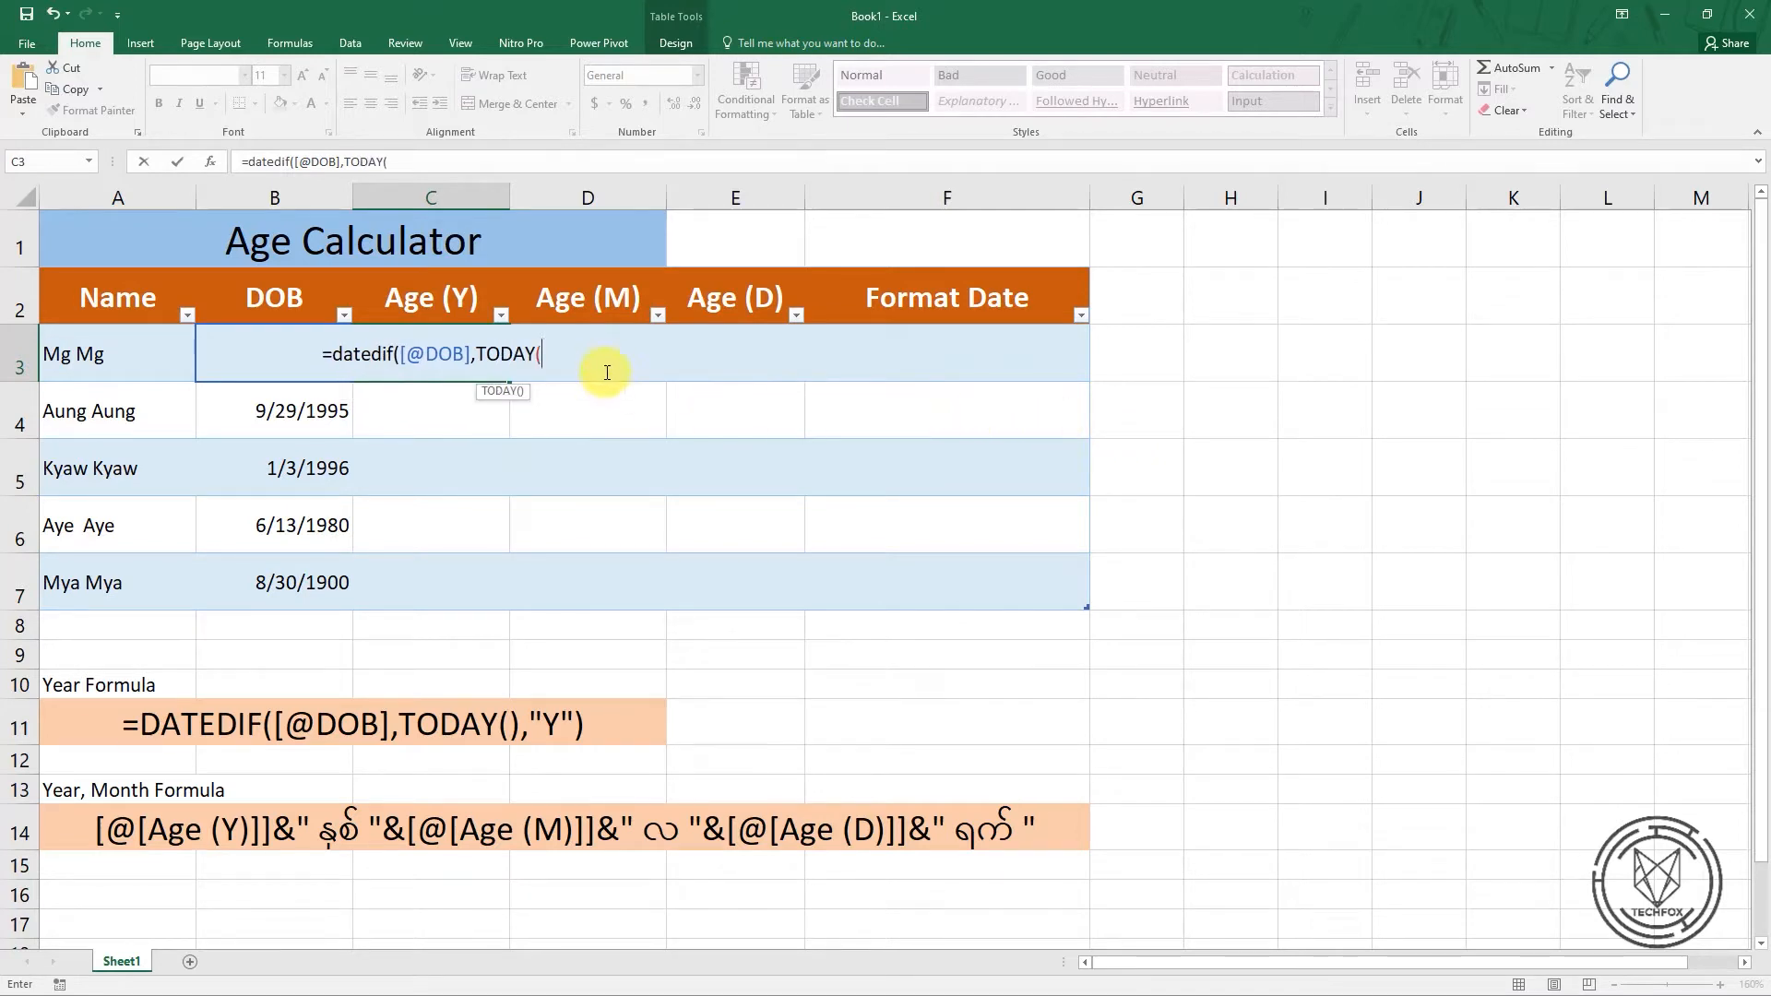
{"action": "type", "text": ")"}
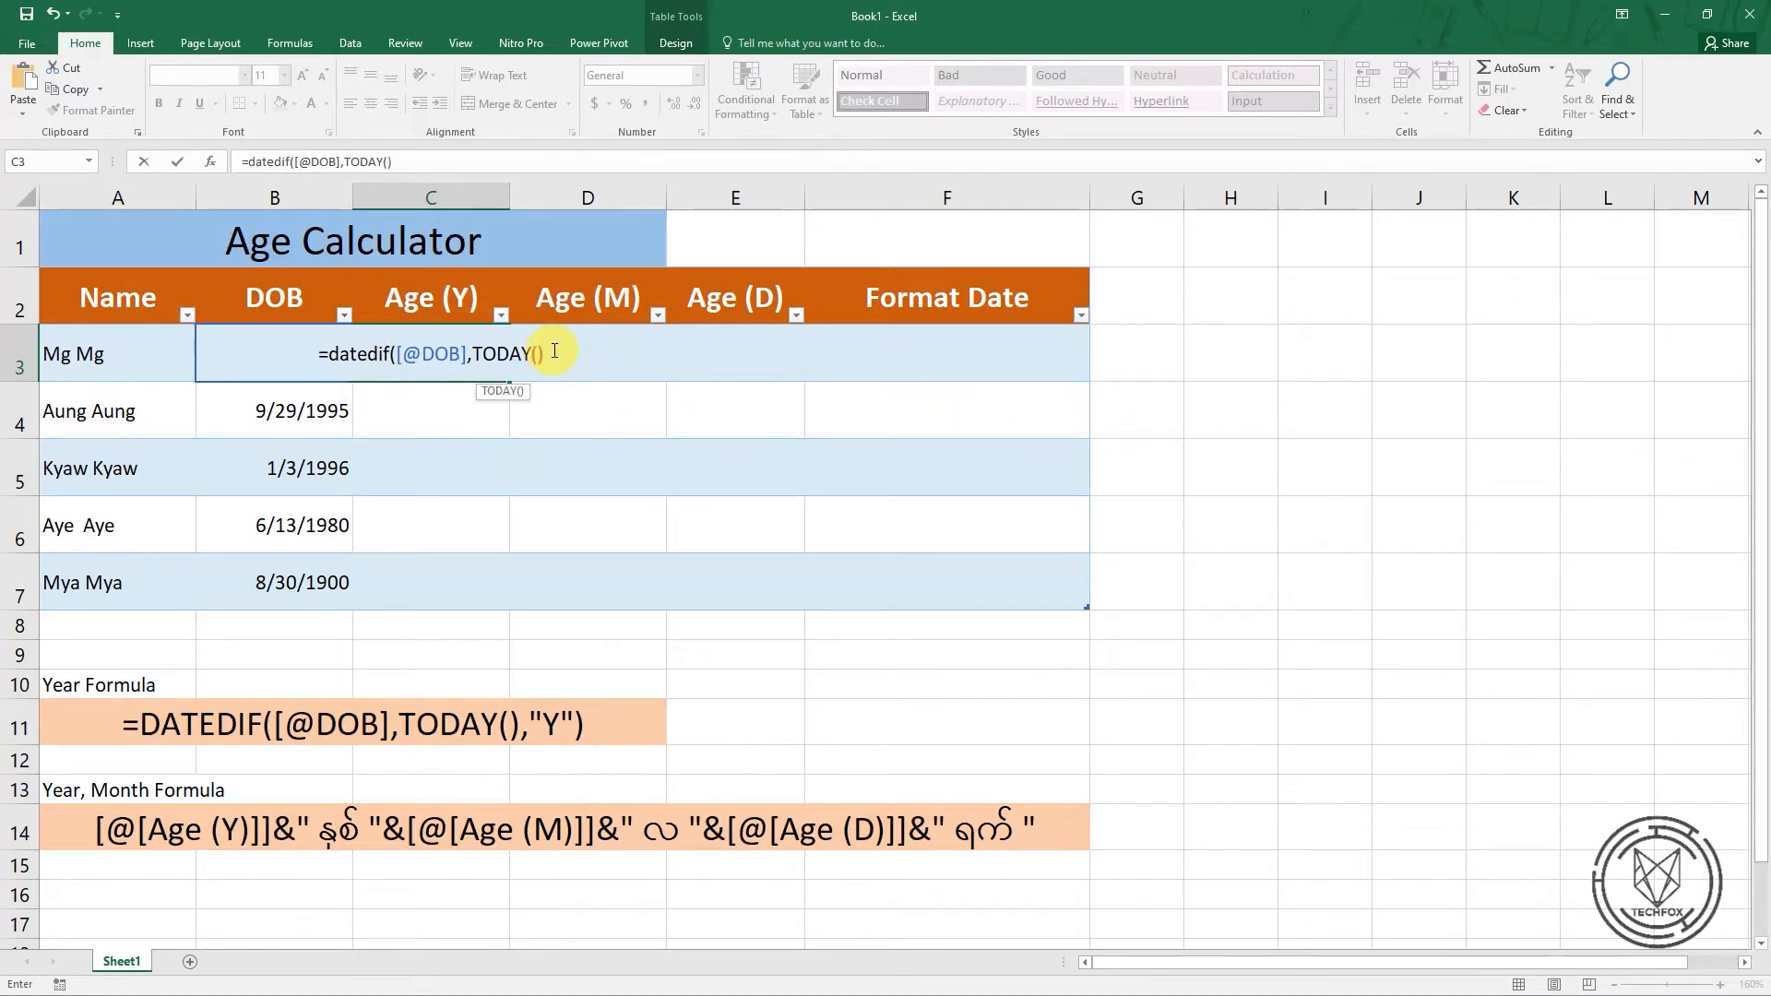
{"action": "type", "text": ","}
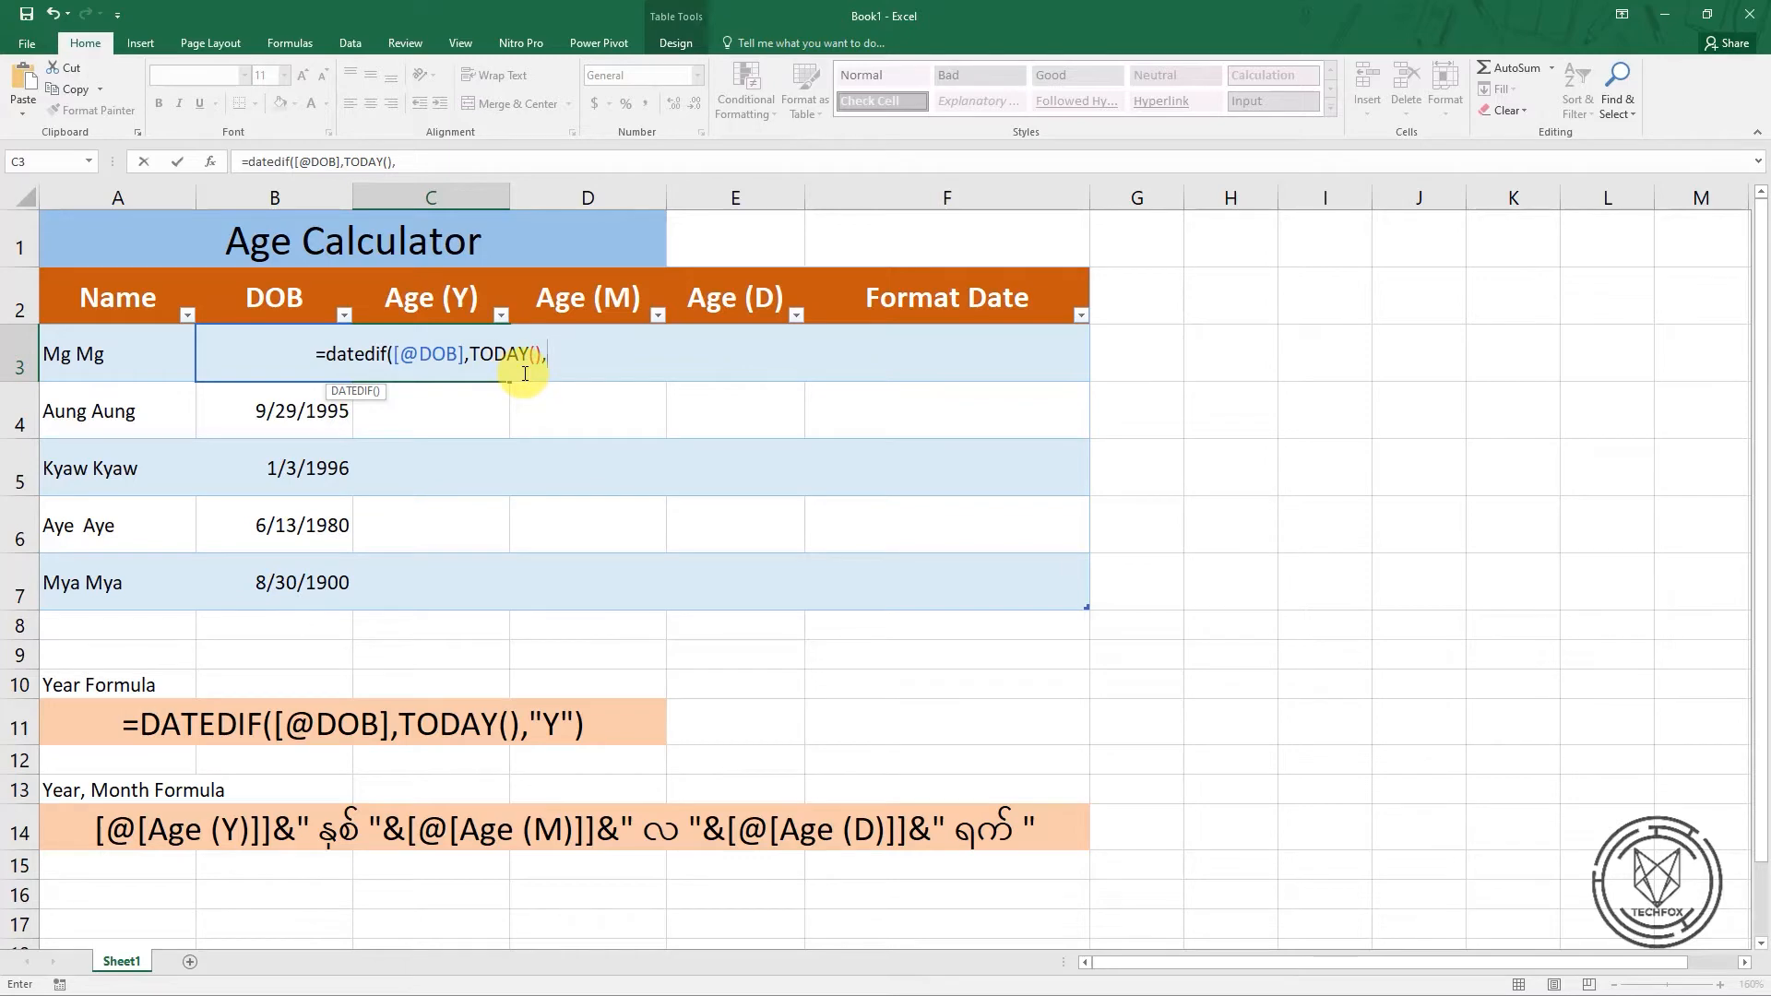
{"action": "type", "text": "\""}
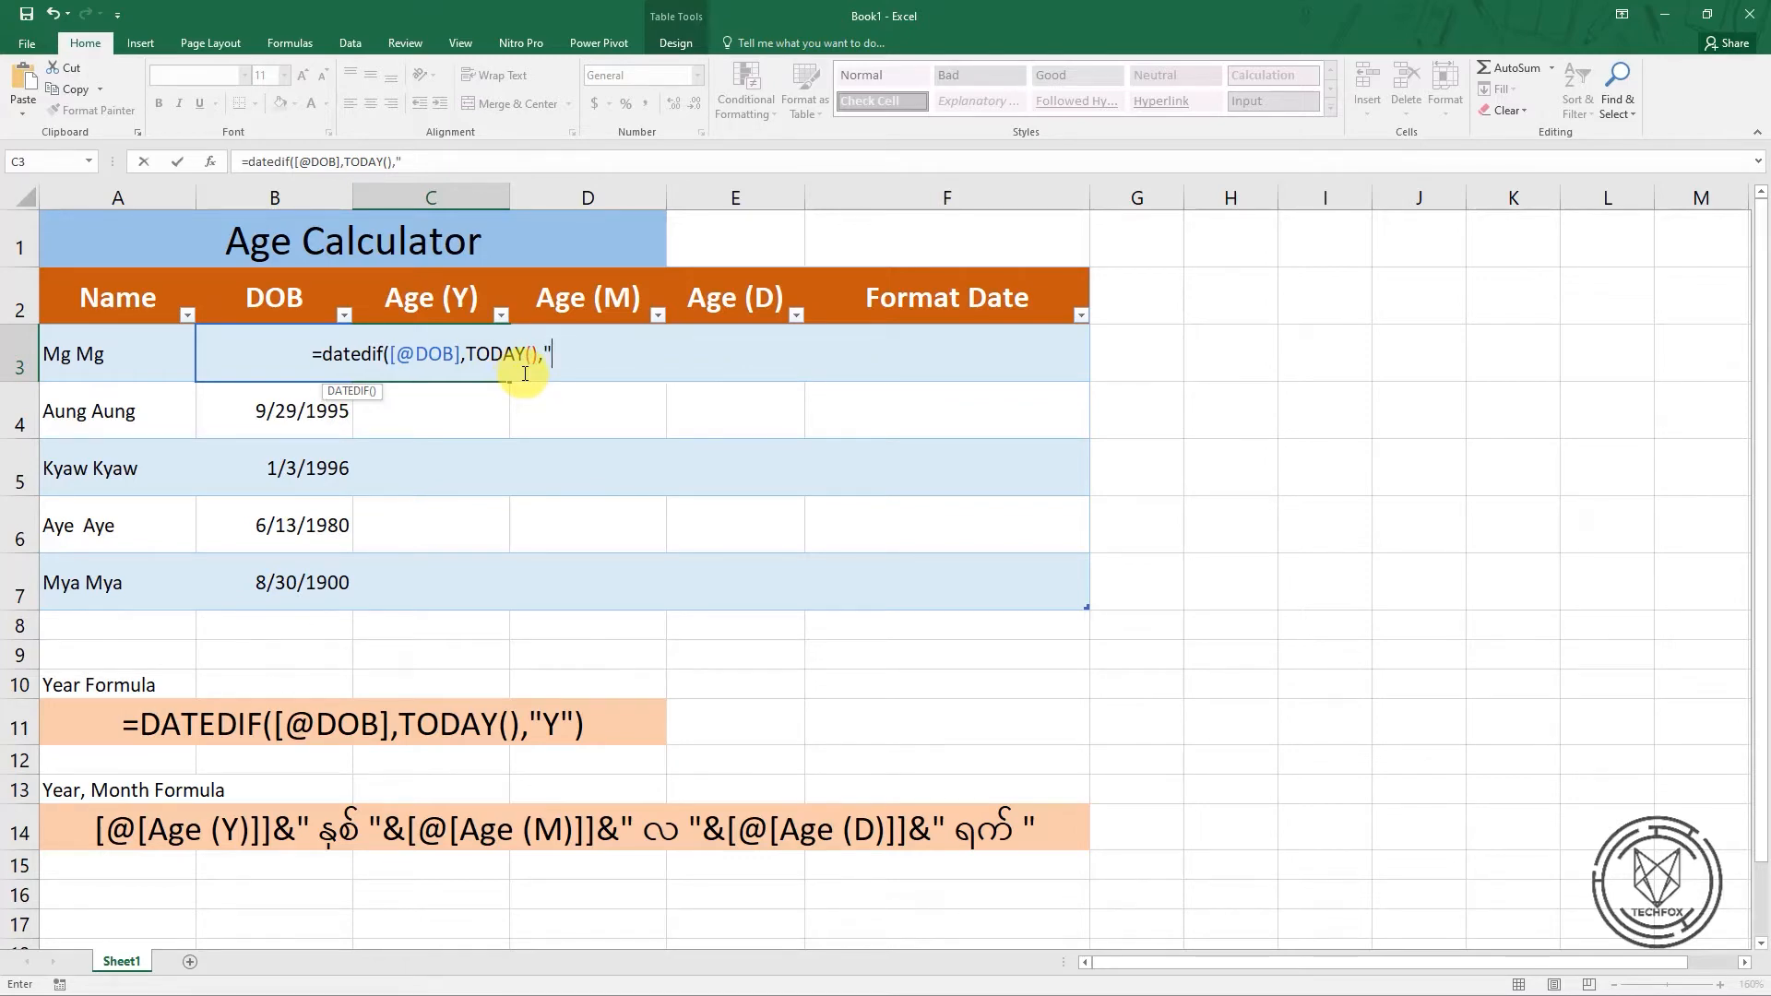
{"action": "type", "text": "Y"}
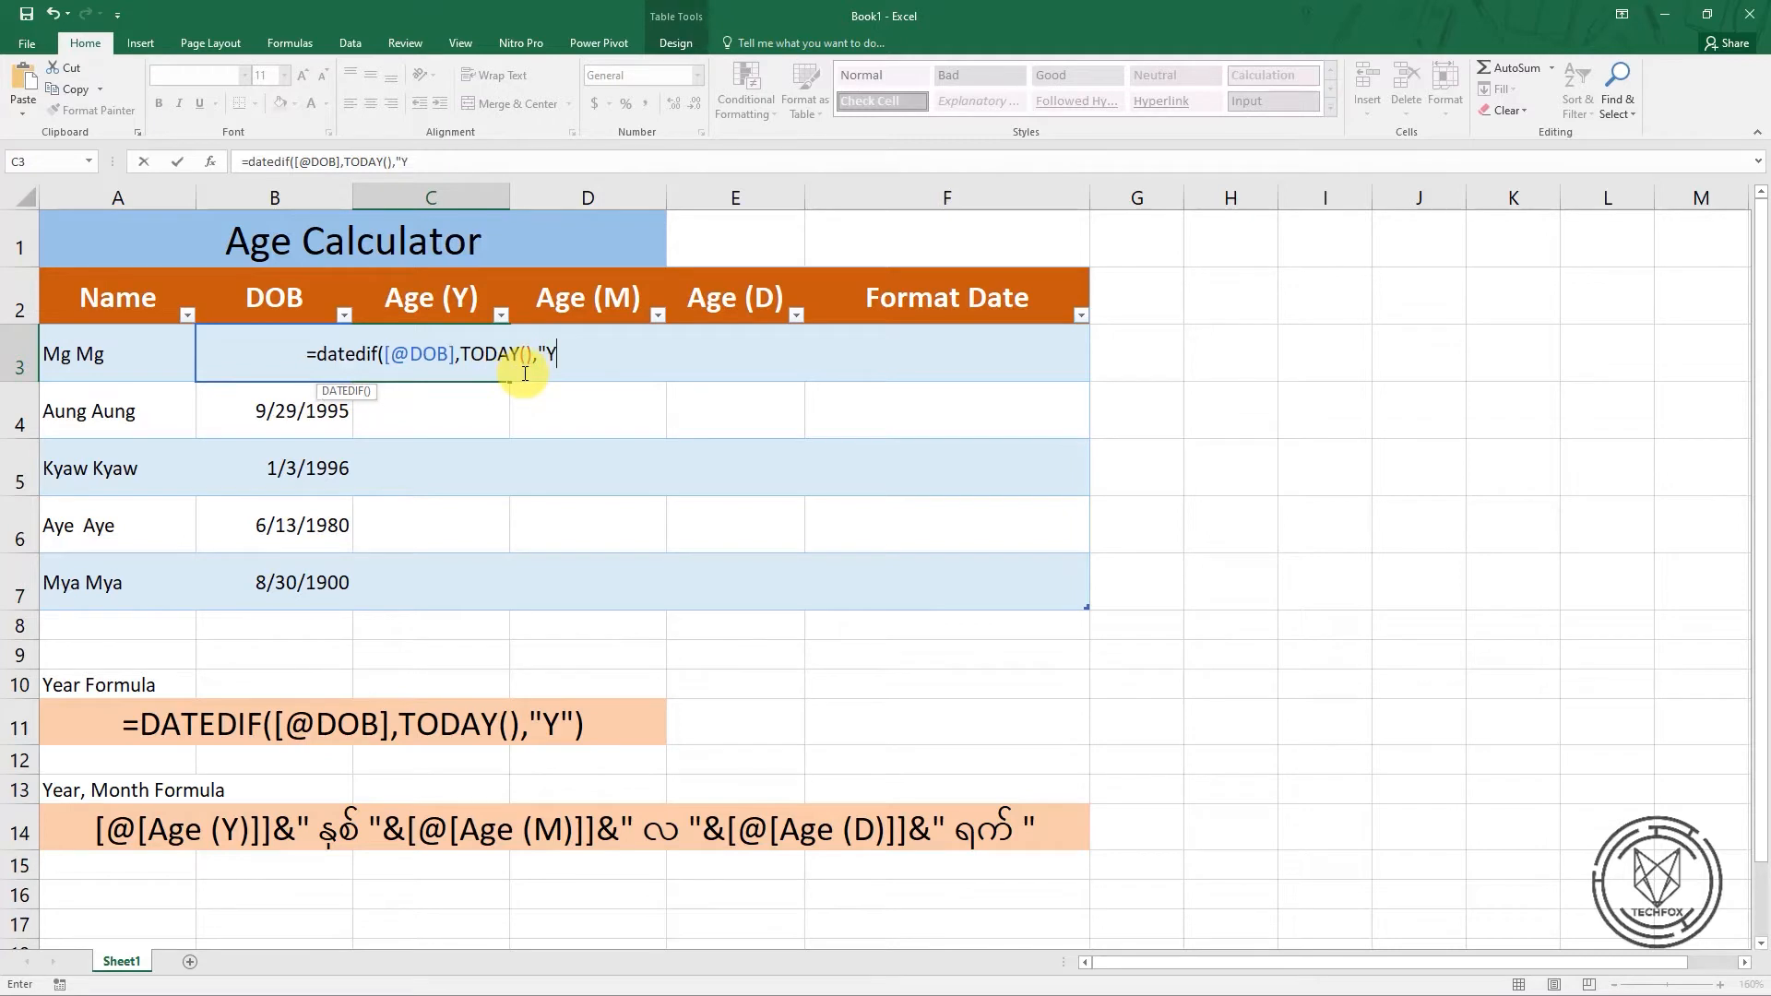
{"action": "type", "text": "\""}
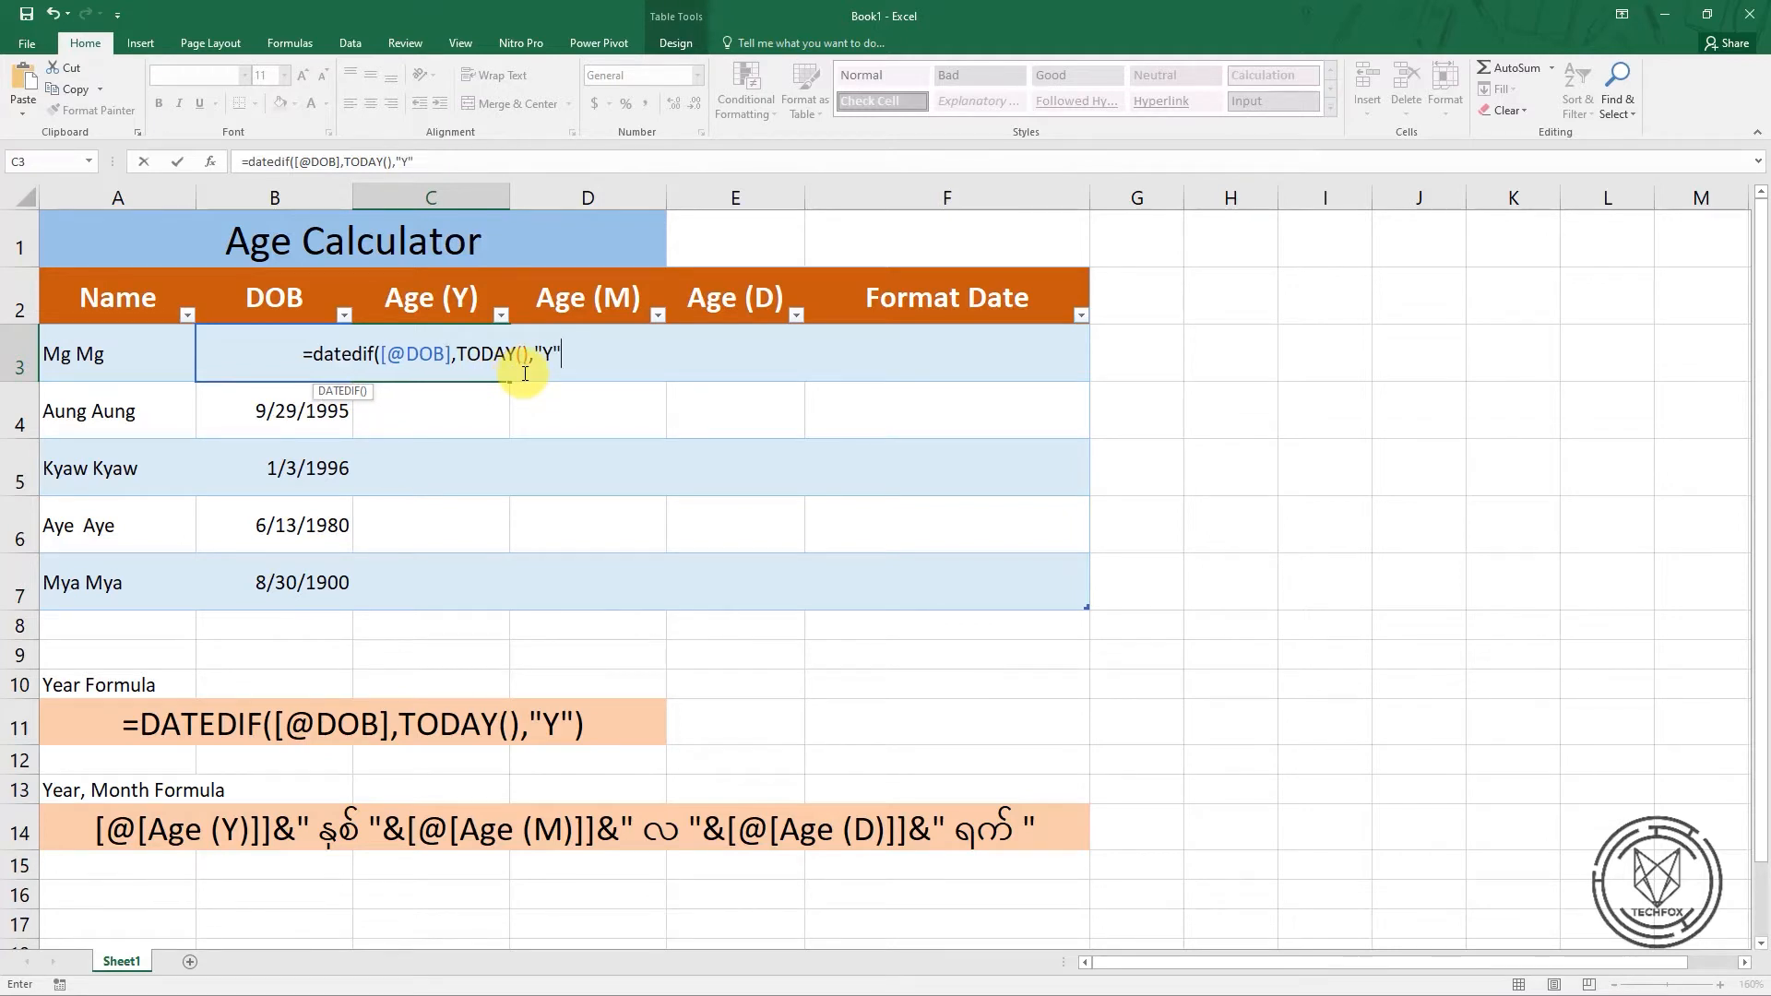
{"action": "type", "text": ")"}
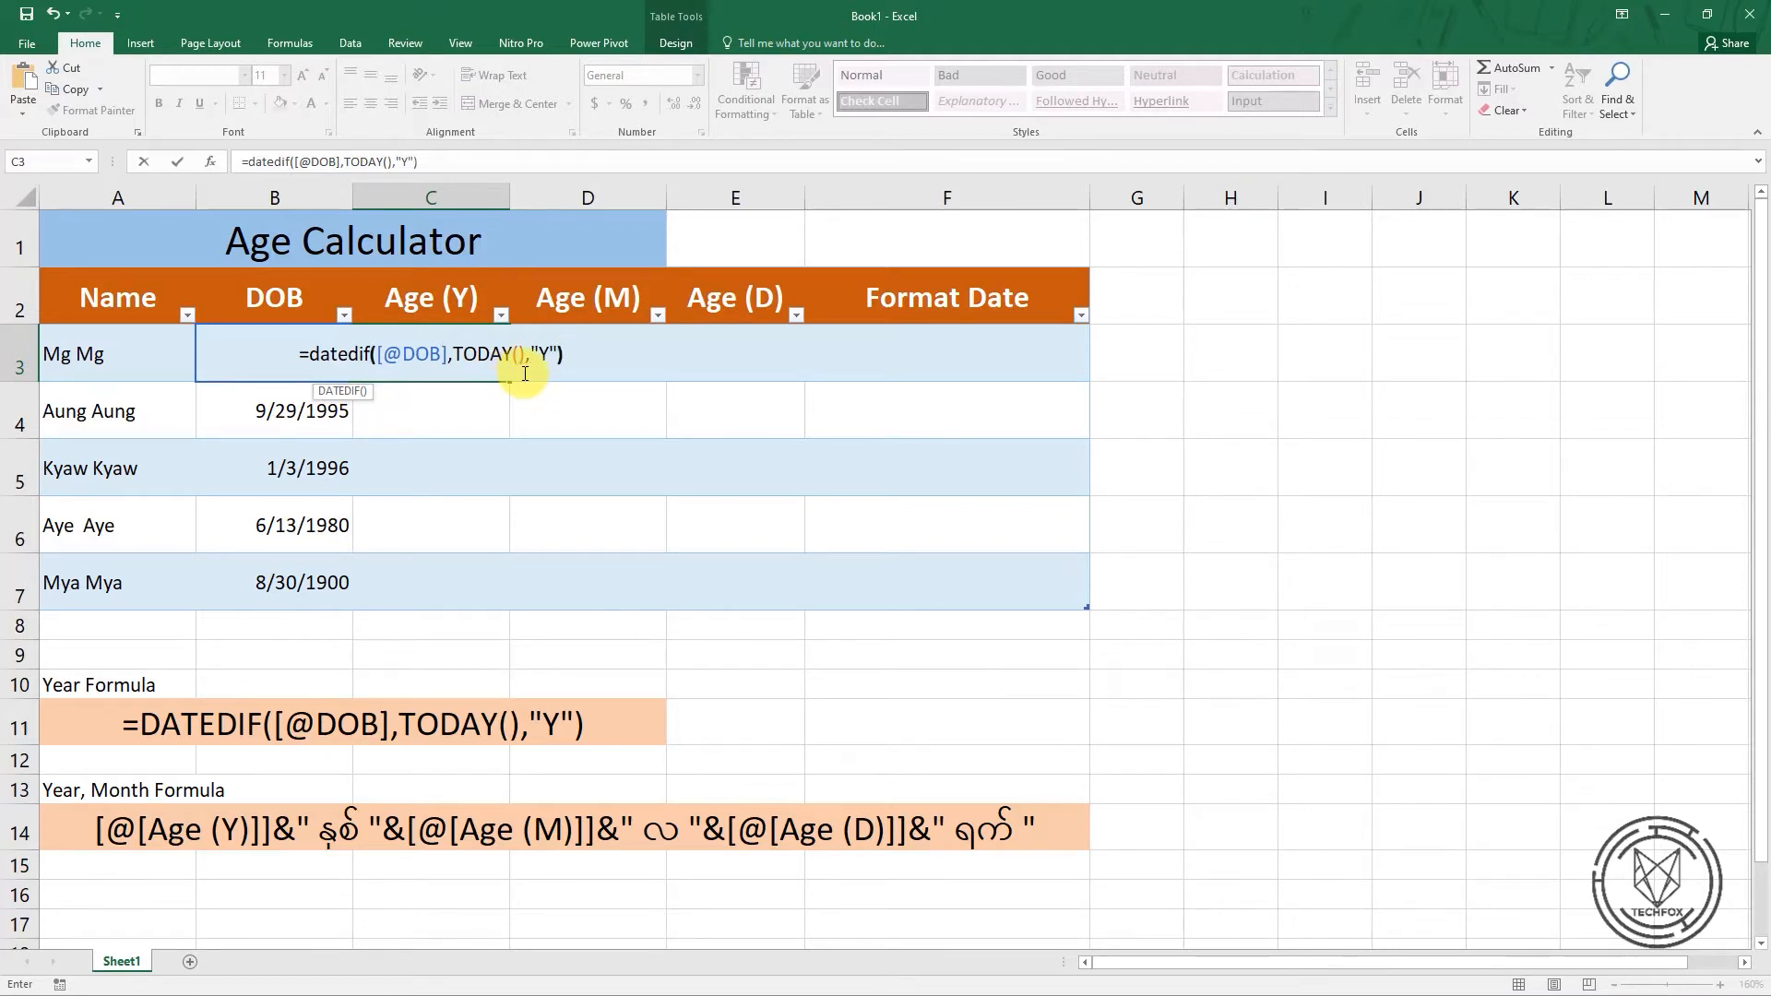
{"action": "key", "text": "Return"}
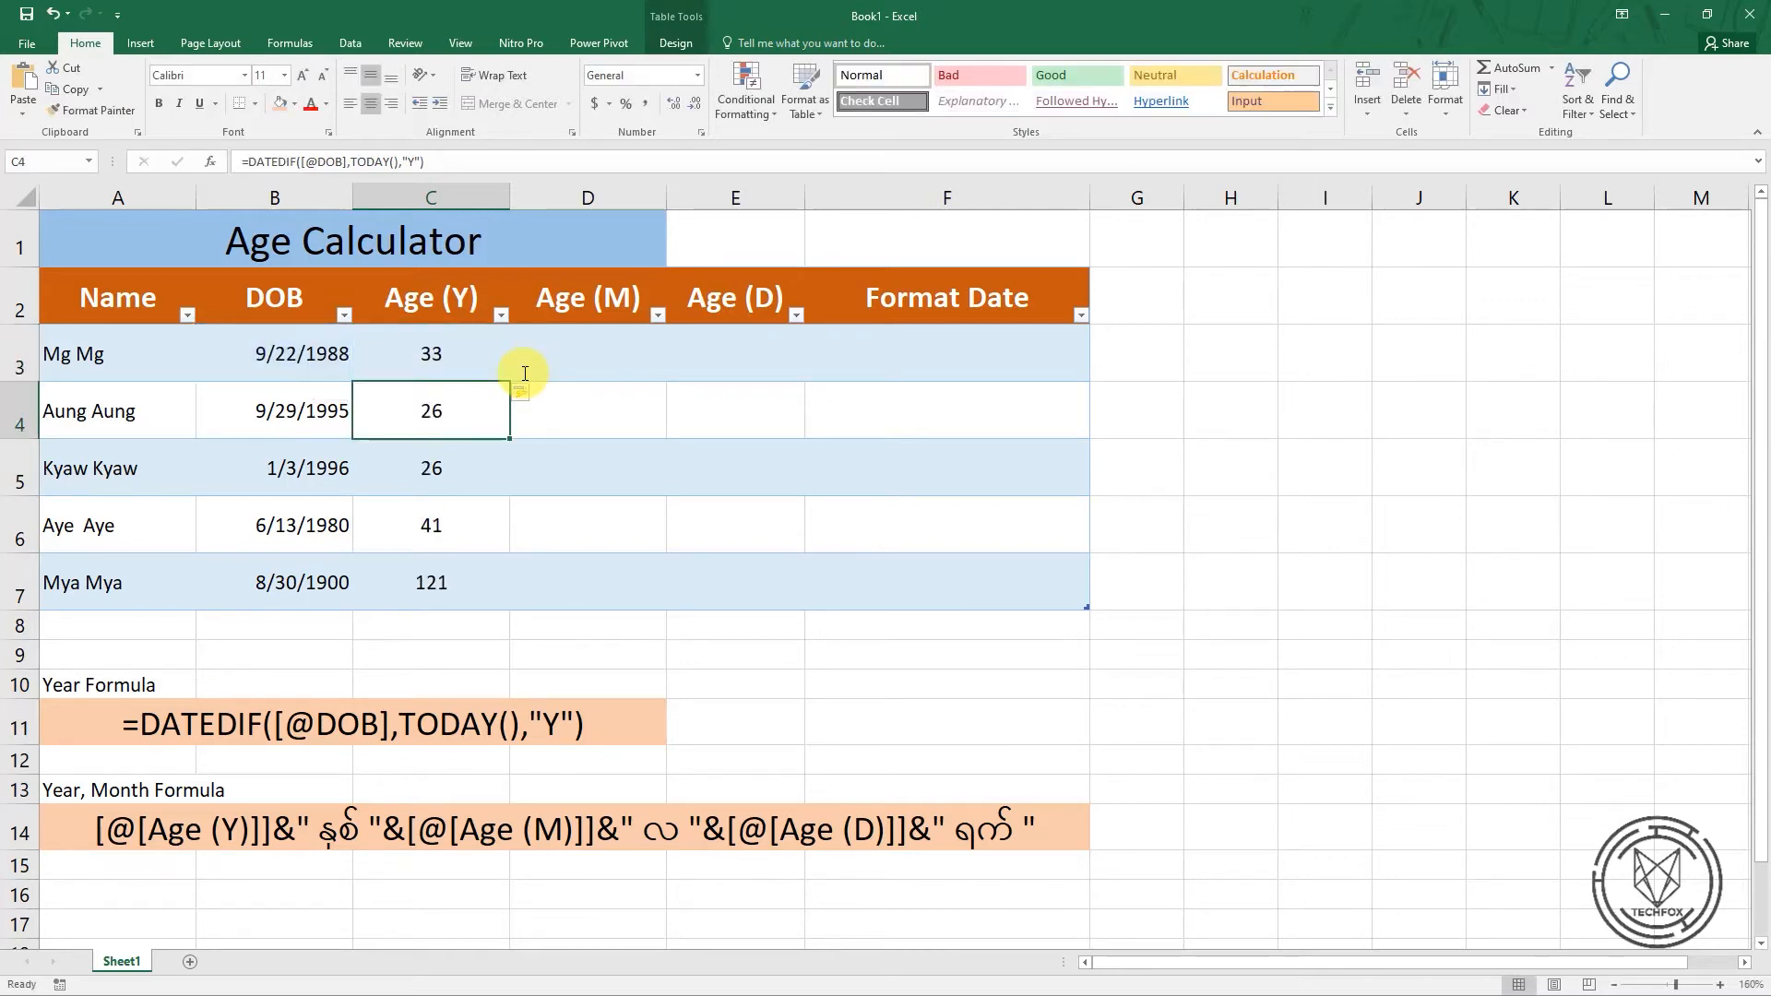
Examine the calculated formula in each row of the Age (Y) column, from C3 down to C7
{"action": "left_click", "coordinate": [466, 361]}
{"action": "left_click", "coordinate": [463, 398]}
{"action": "left_click", "coordinate": [462, 486]}
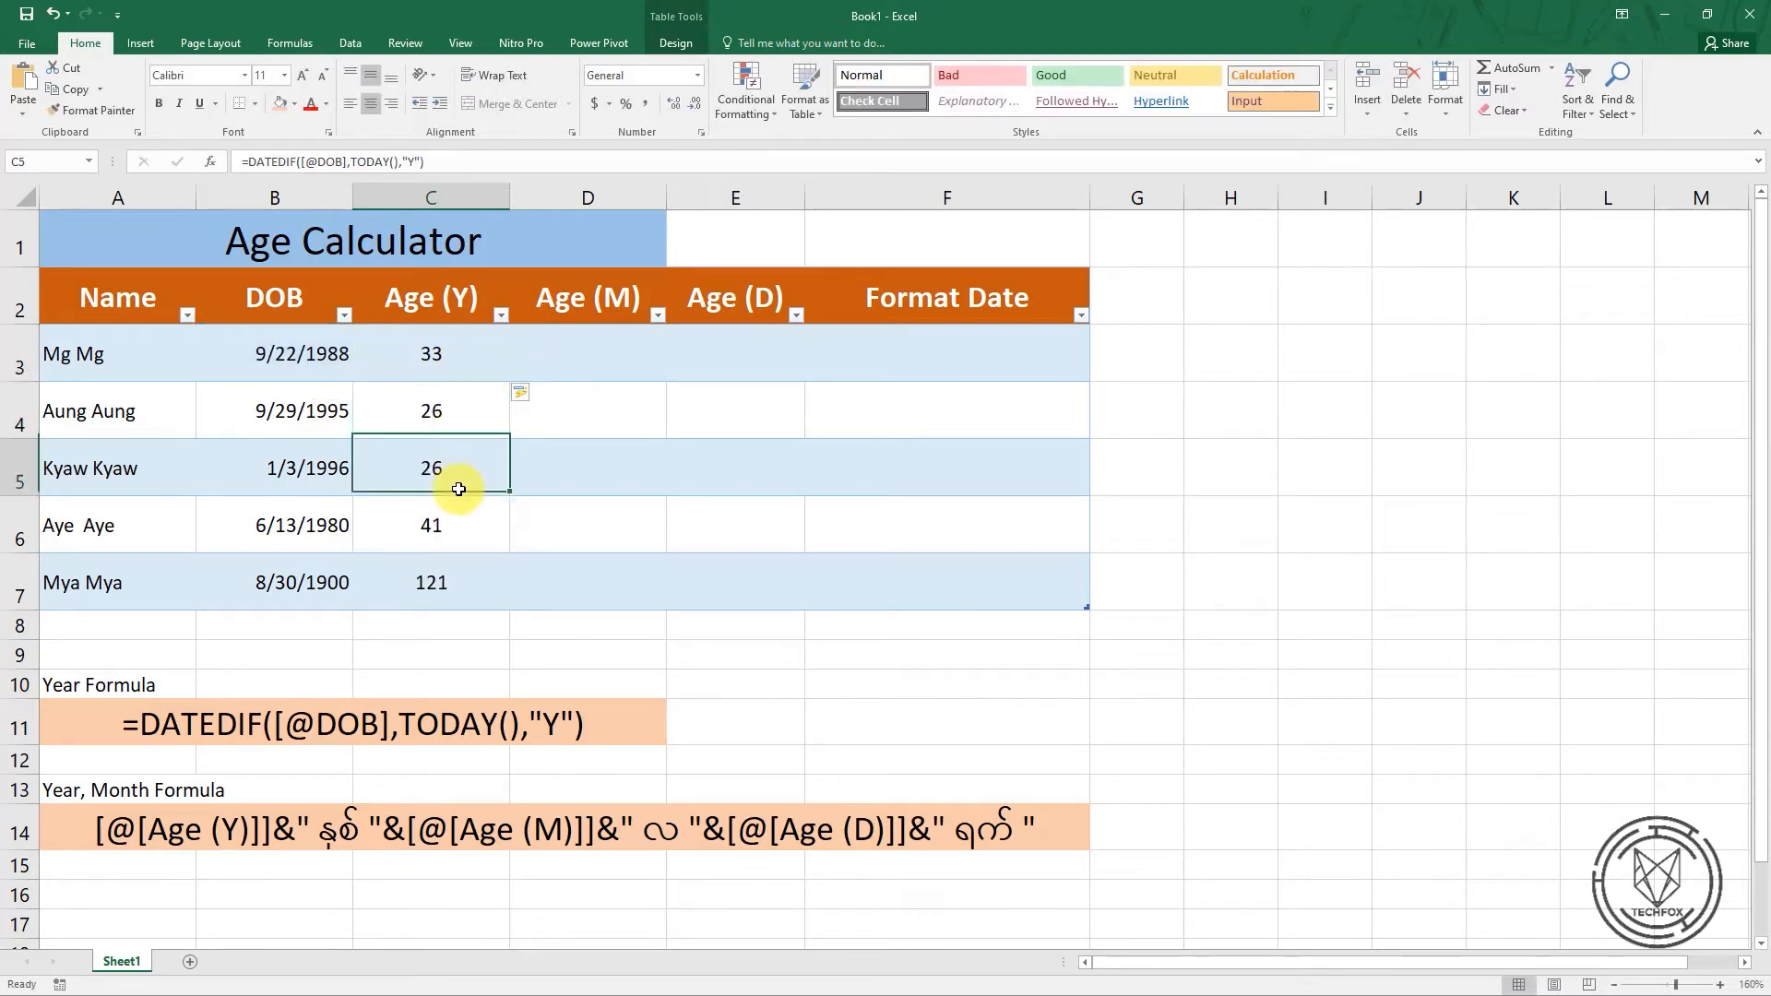
{"action": "left_click", "coordinate": [461, 530]}
{"action": "left_click", "coordinate": [462, 596]}
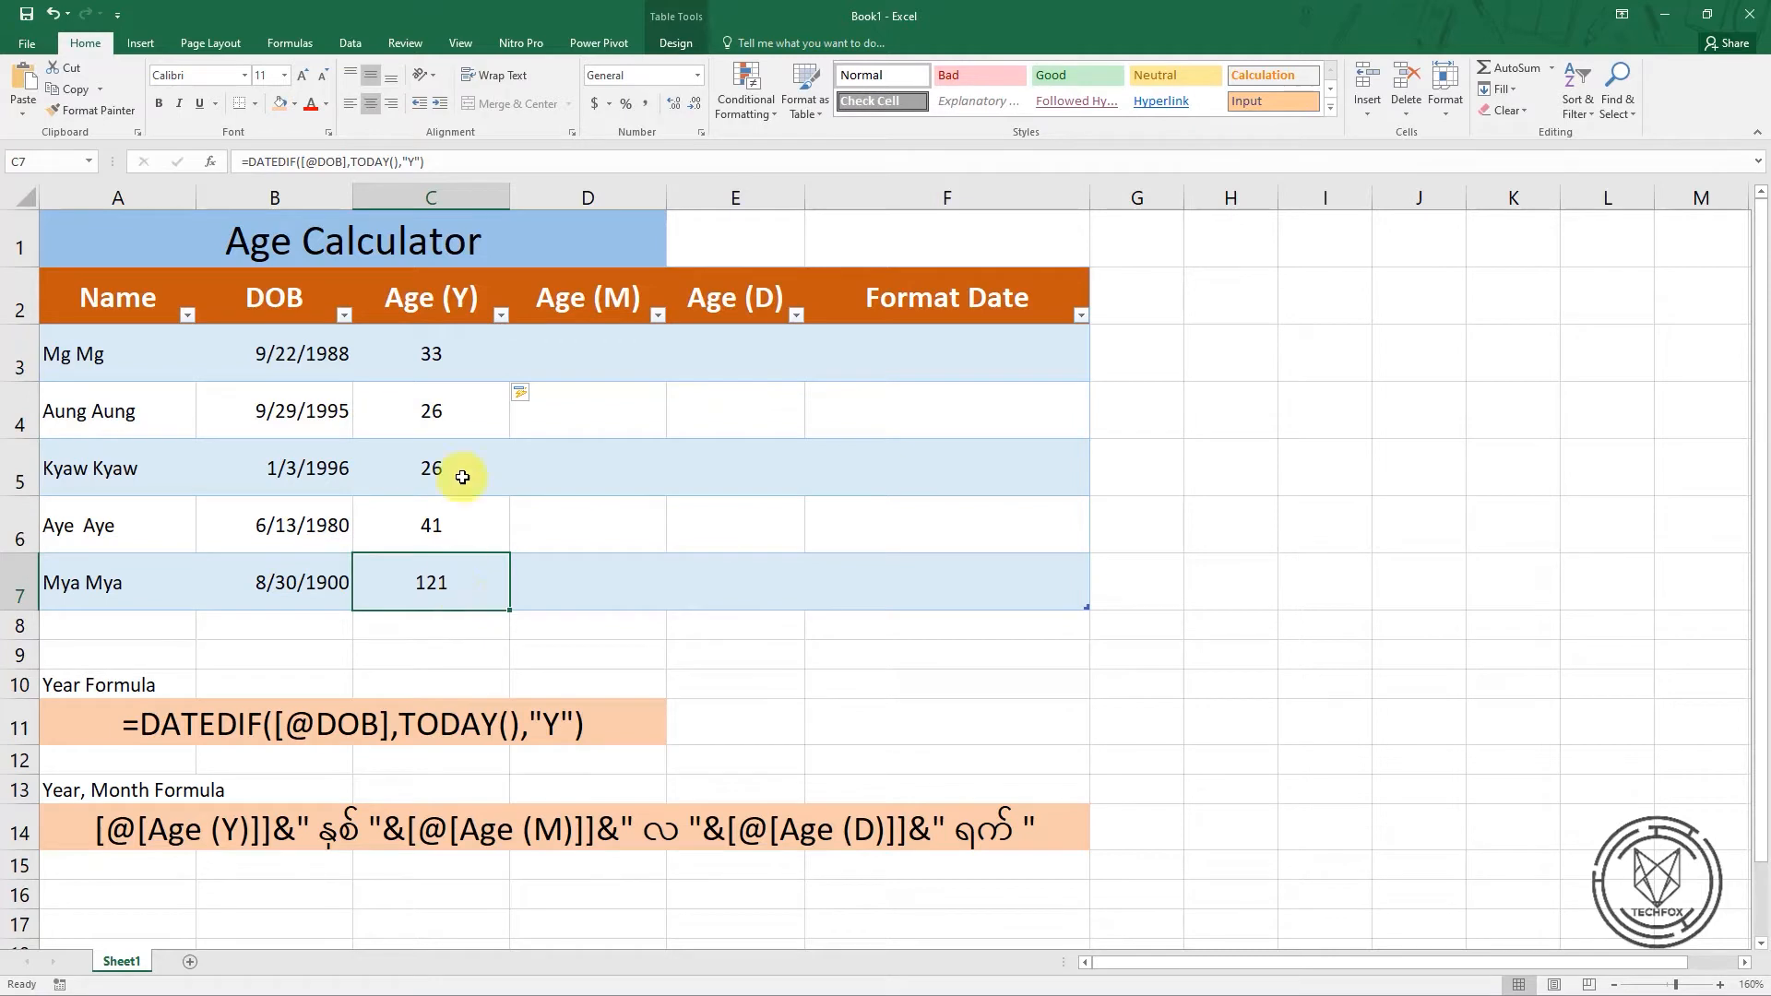
{"action": "left_click", "coordinate": [456, 415]}
{"action": "left_click", "coordinate": [459, 577]}
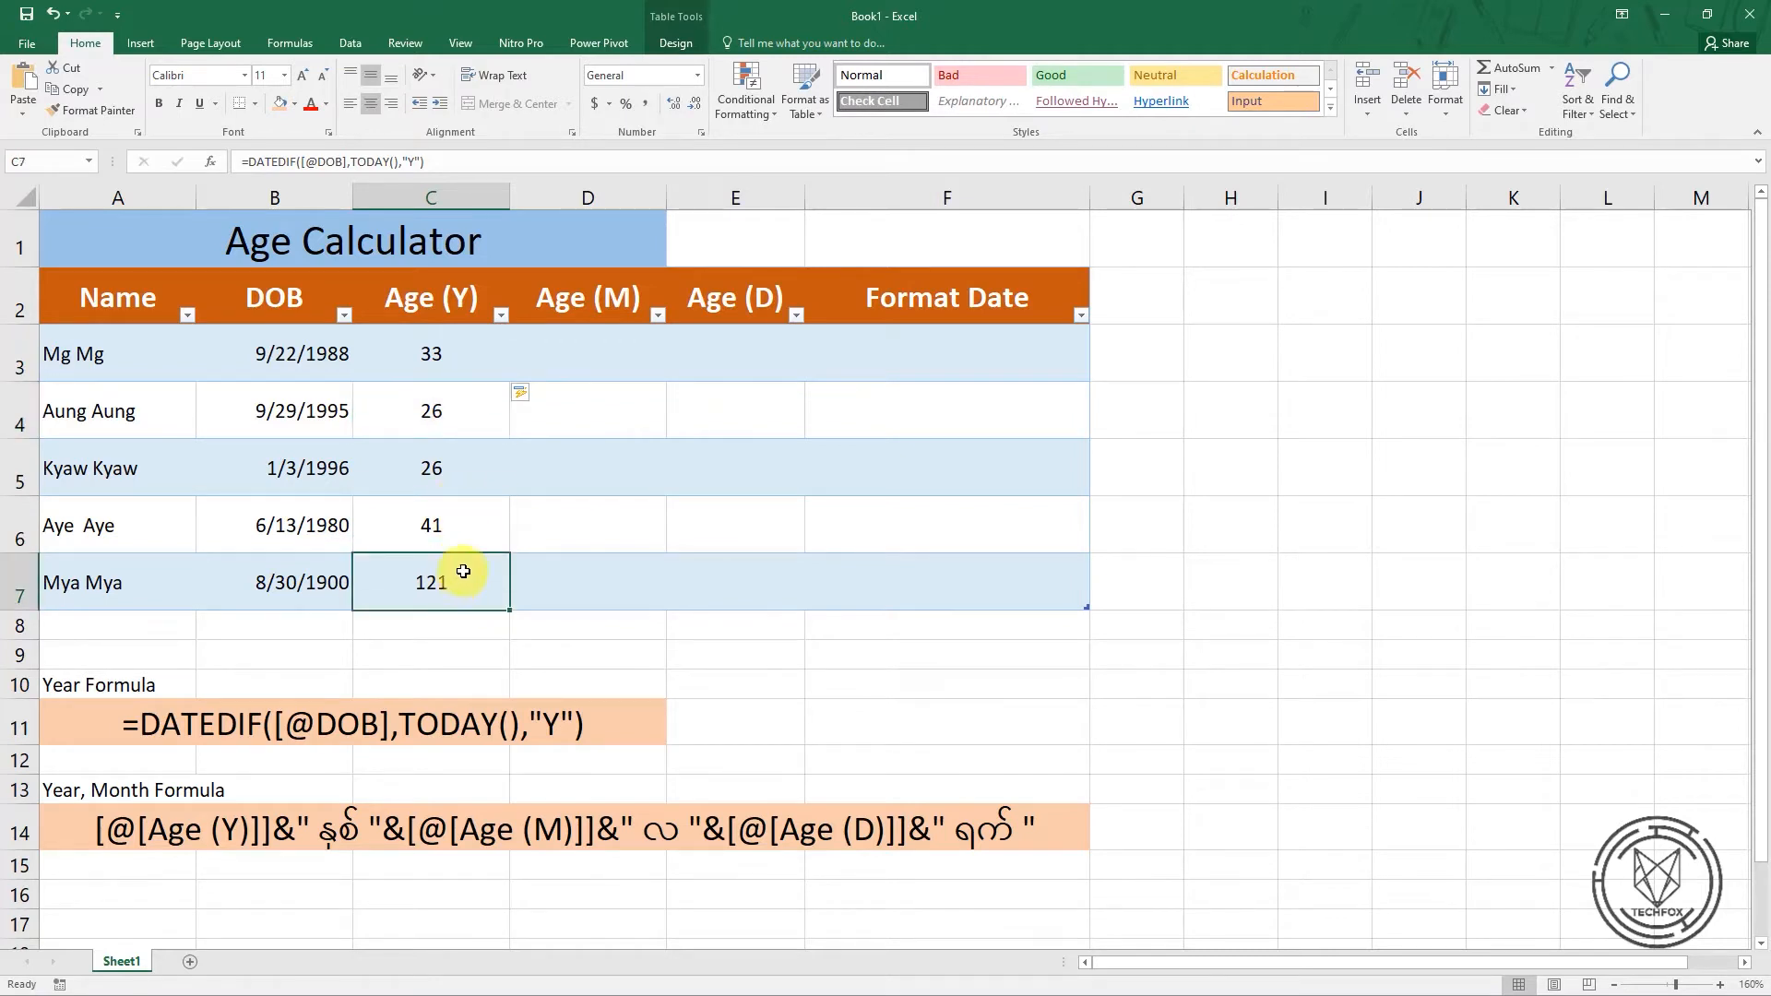
{"action": "left_click", "coordinate": [462, 528]}
{"action": "left_click", "coordinate": [458, 461]}
{"action": "left_click", "coordinate": [458, 400]}
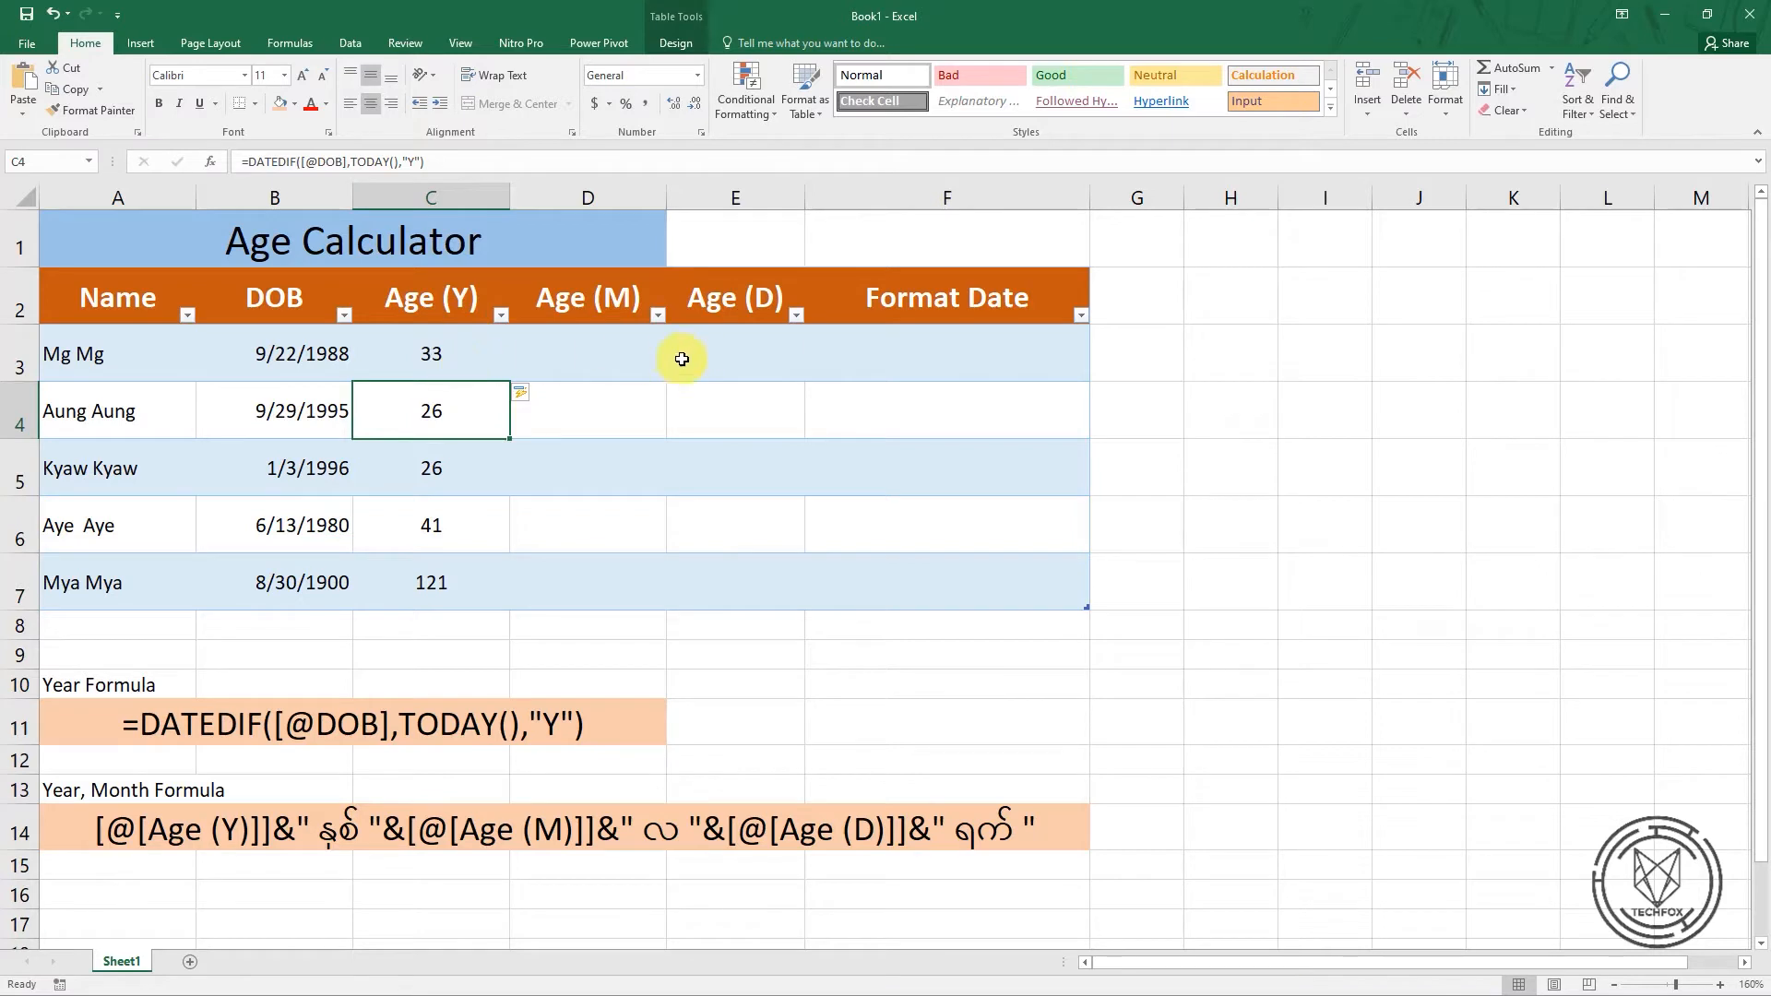
Copy the DATEDIF formula text from C3 into the first Age (M) cell, D3, filling the Age (M) column
{"action": "left_click", "coordinate": [565, 358]}
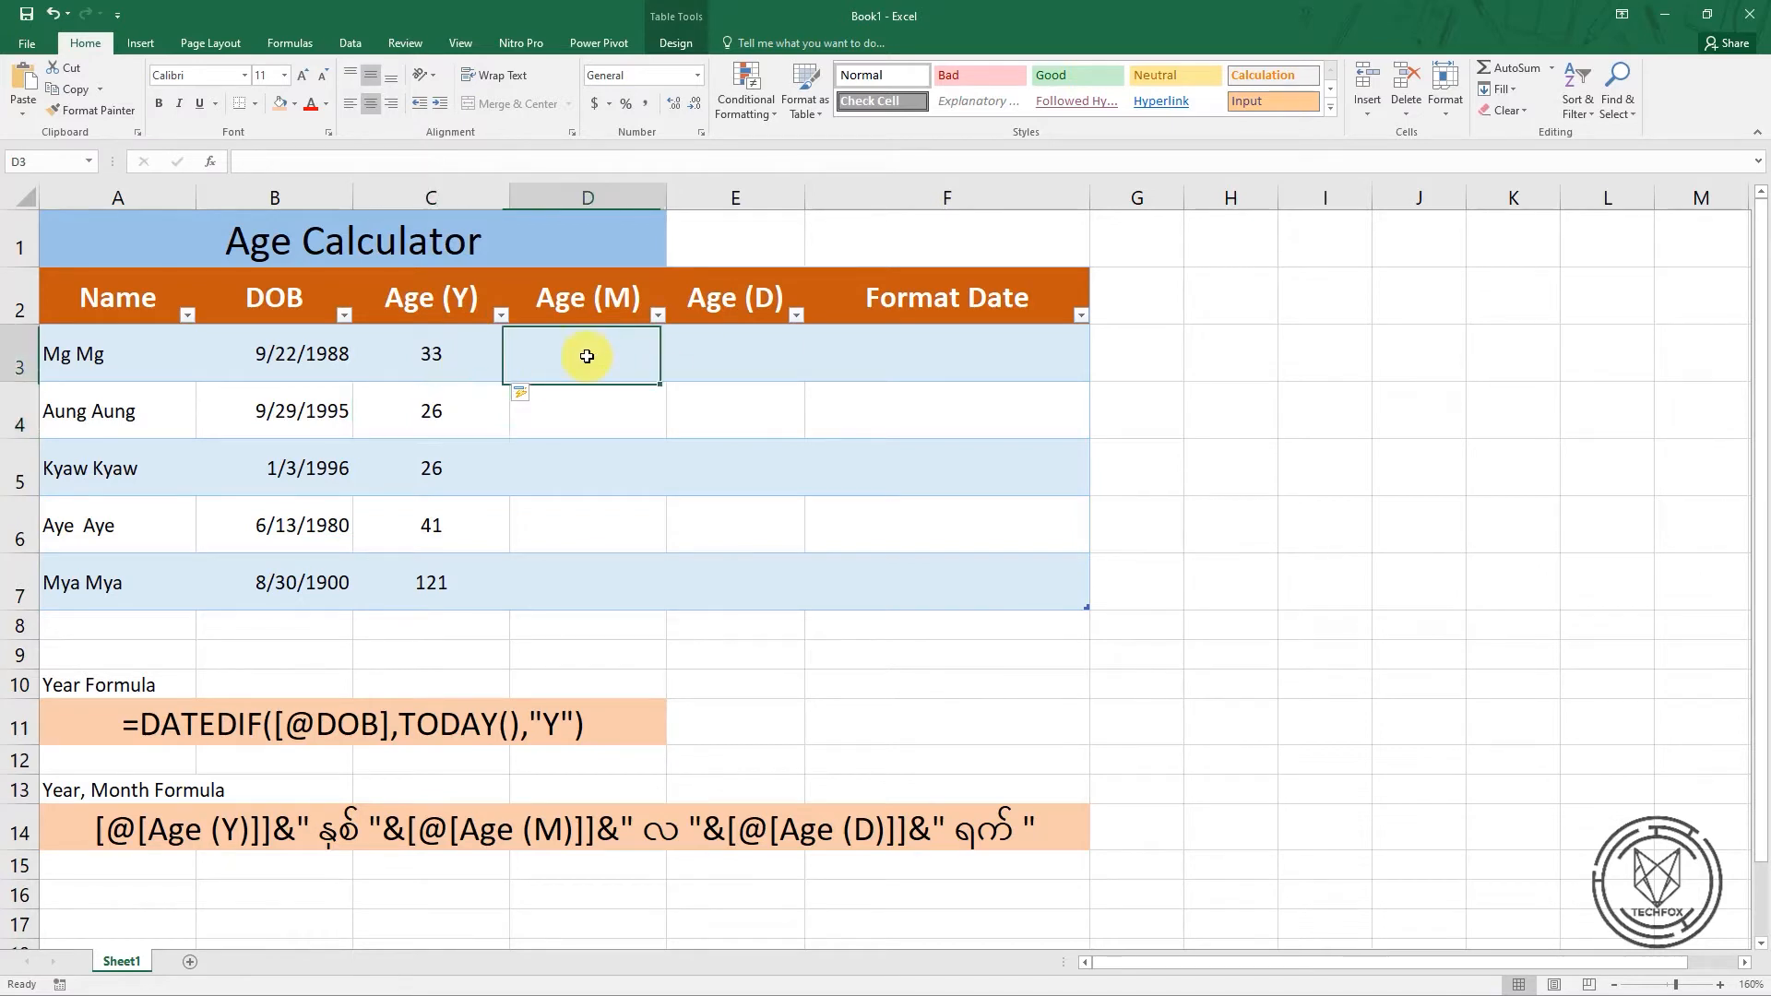
{"action": "left_click", "coordinate": [432, 360]}
{"action": "left_click_drag", "start_coordinate": [457, 162], "coordinate": [250, 158]}
{"action": "key", "text": "ctrl+c"}
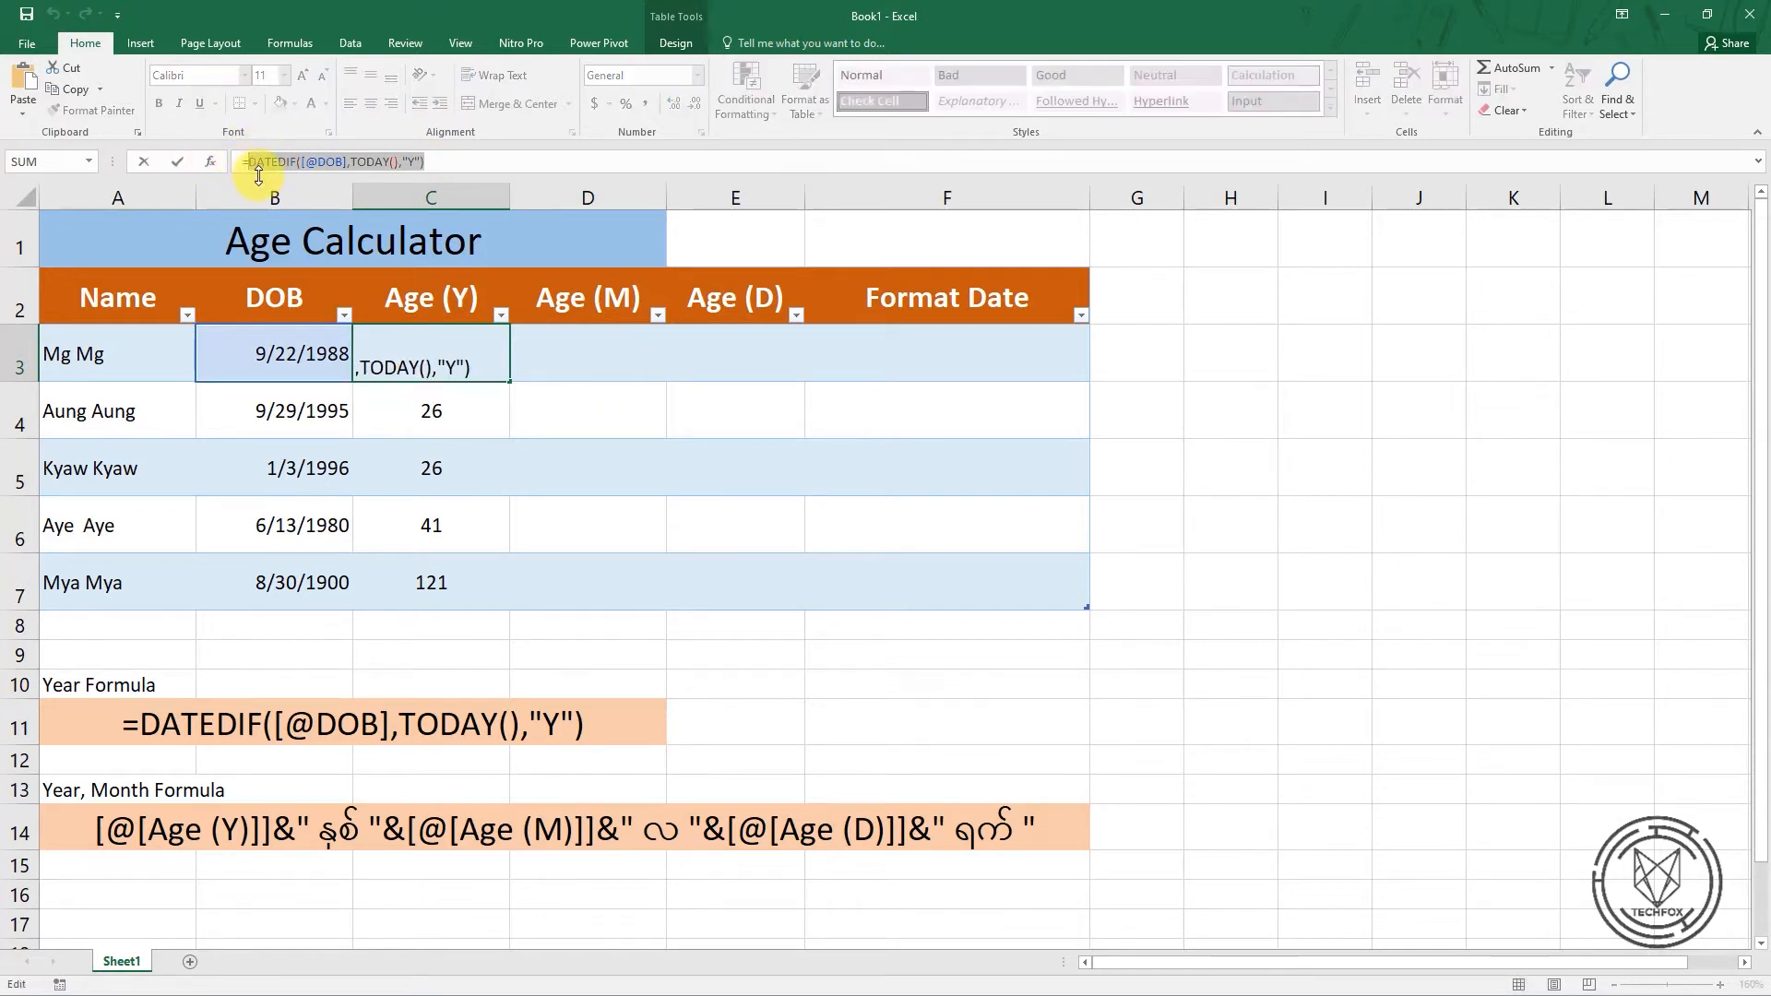
{"action": "left_click", "coordinate": [576, 359]}
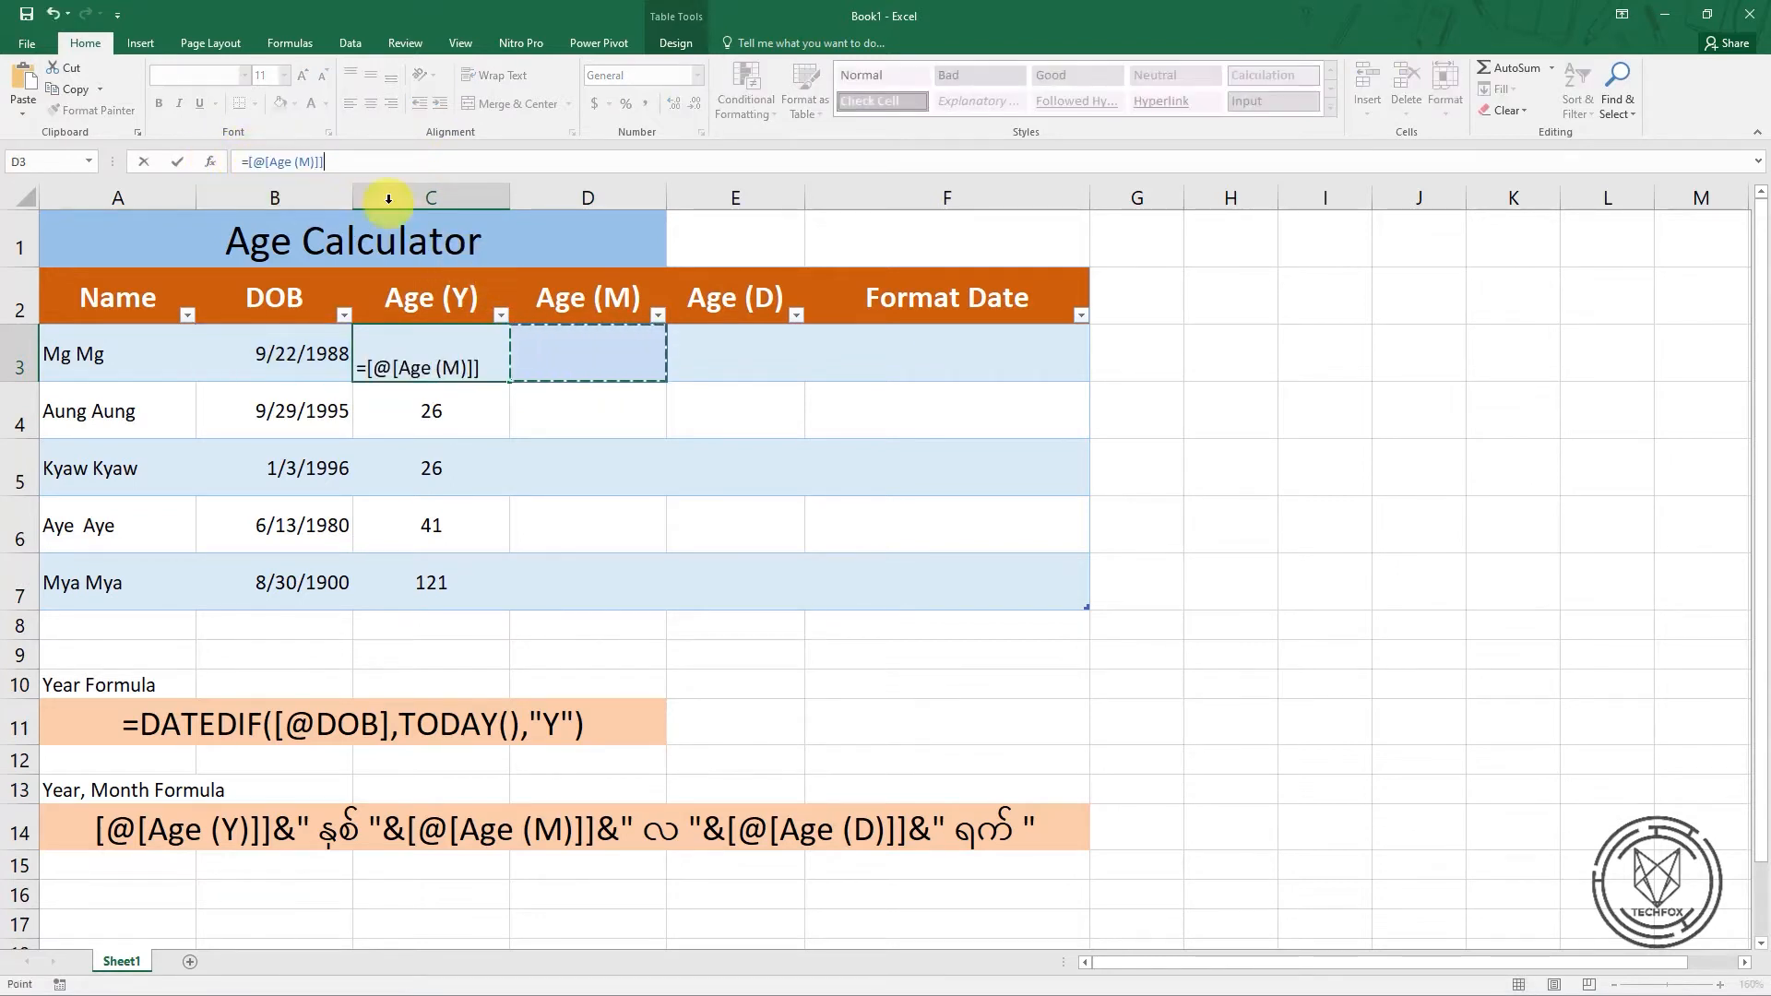
{"action": "key", "text": "Escape"}
{"action": "left_click", "coordinate": [582, 360]}
{"action": "left_click", "coordinate": [307, 163]}
{"action": "type", "text": "="}
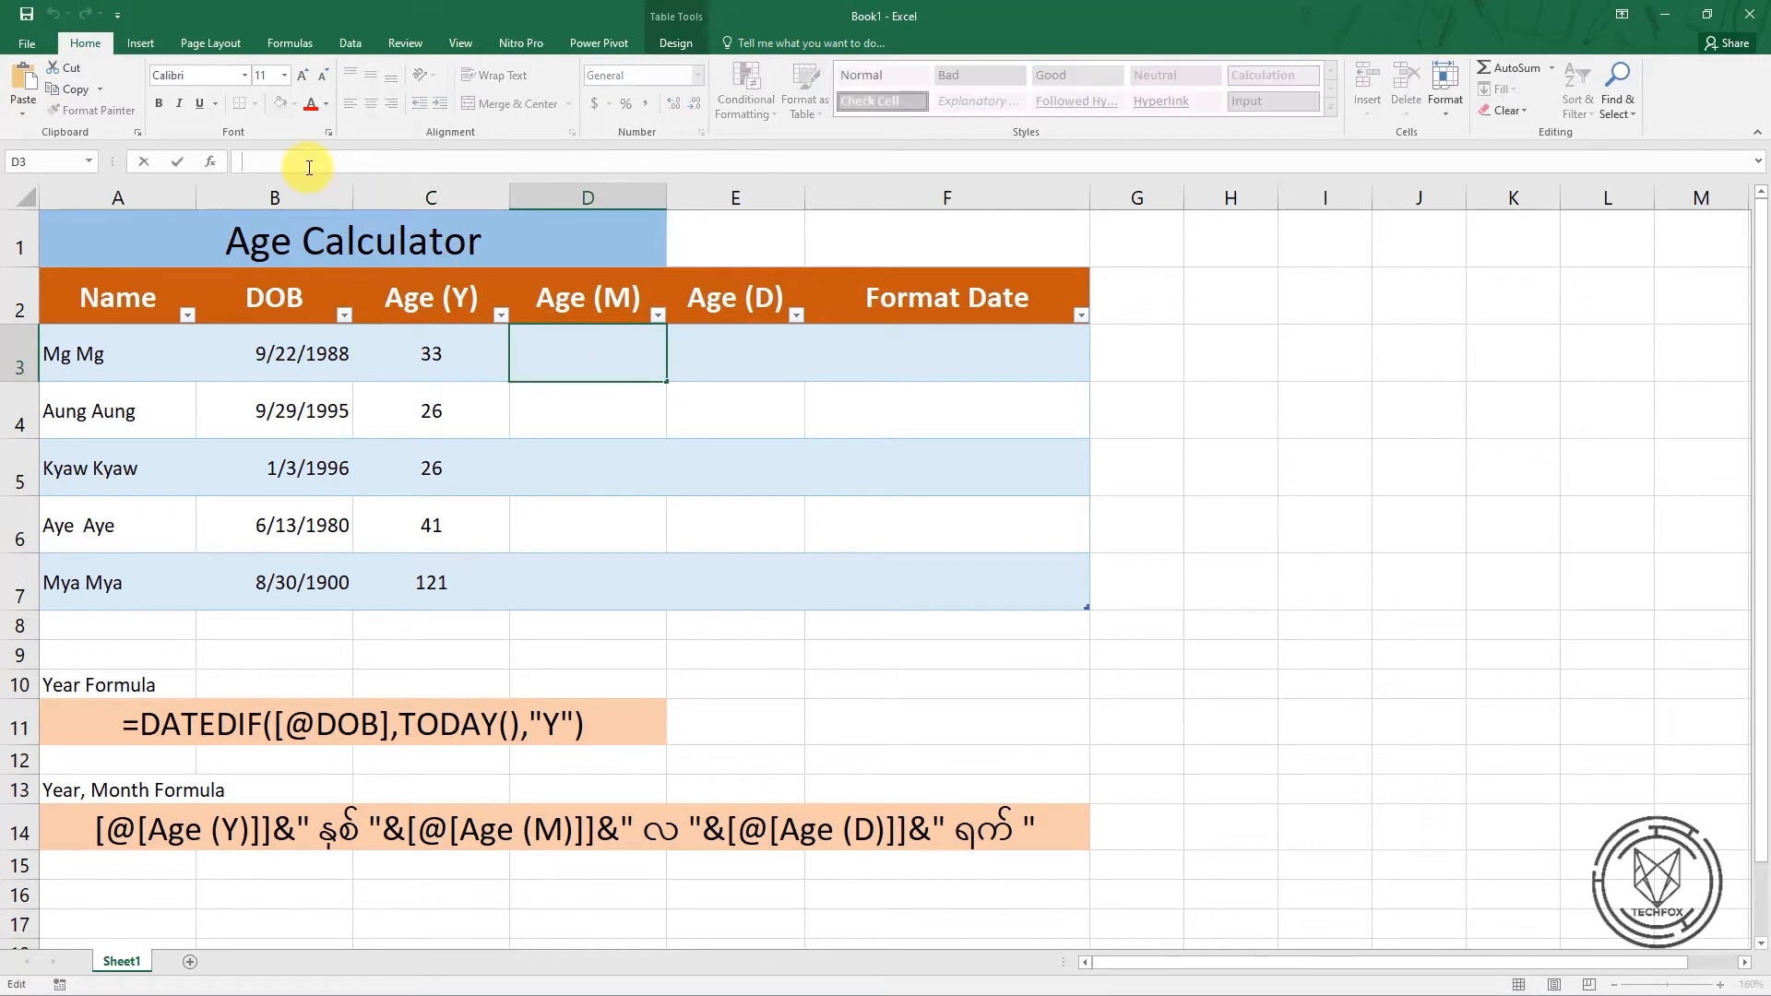
{"action": "key", "text": "ctrl+v"}
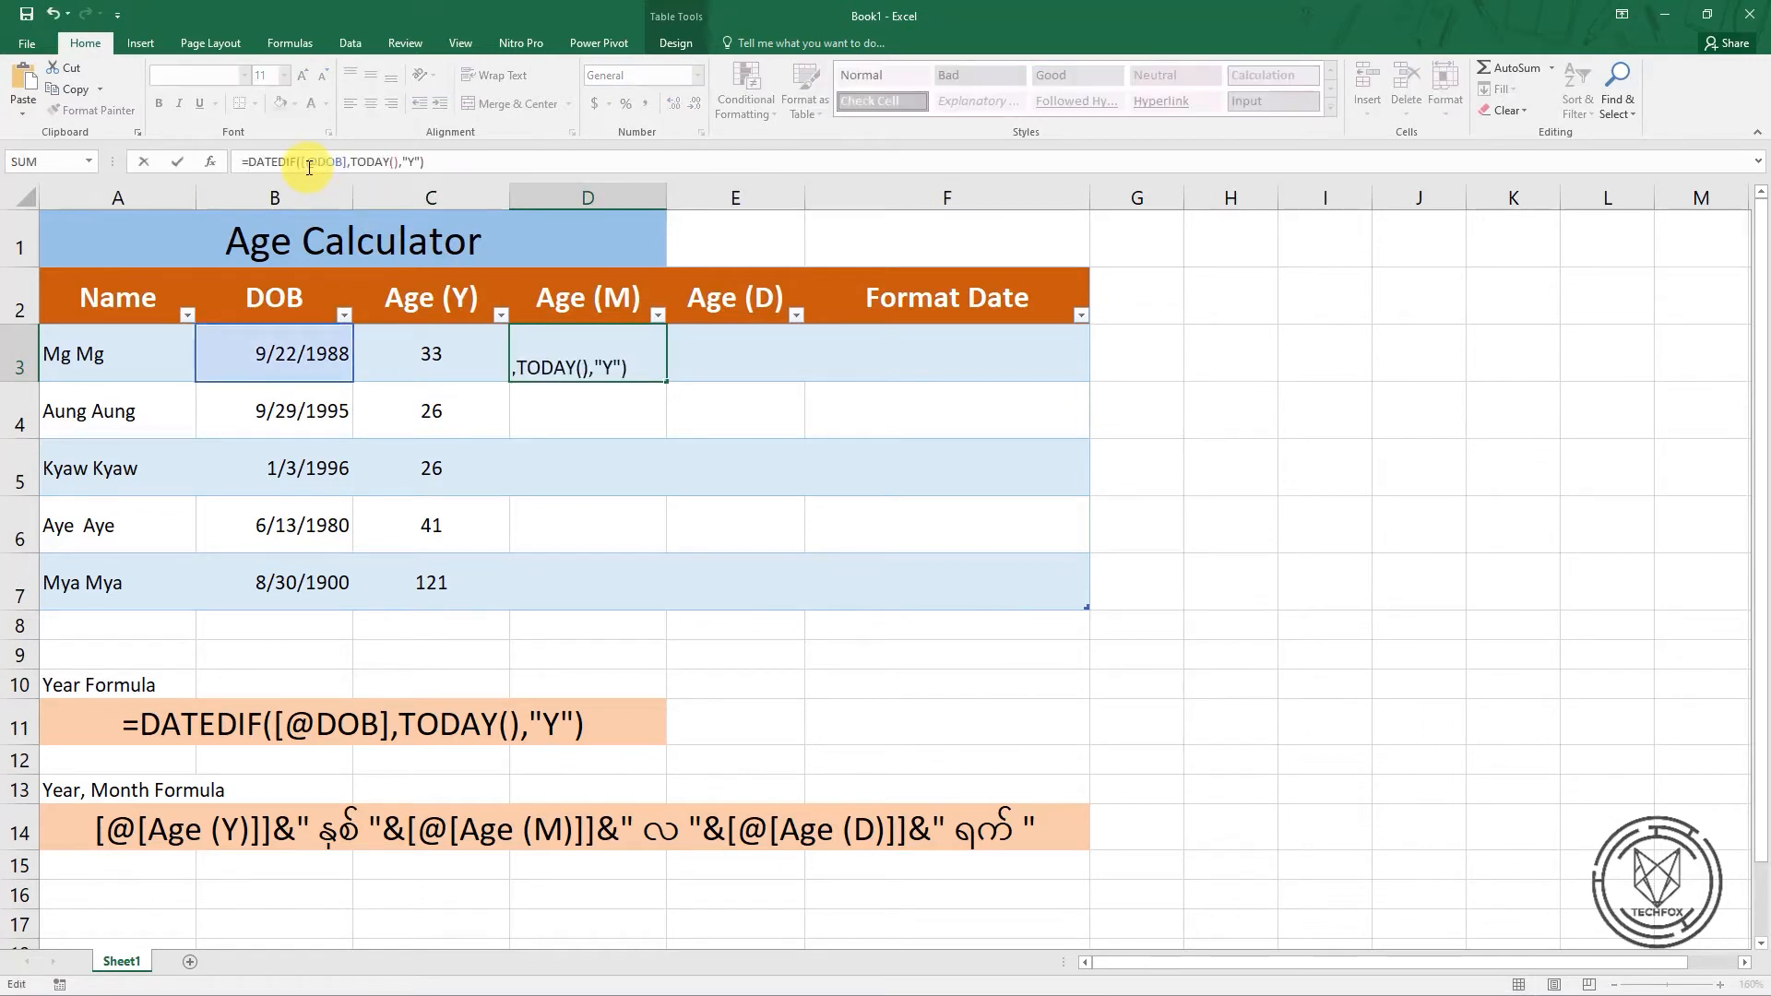
{"action": "key", "text": "Return"}
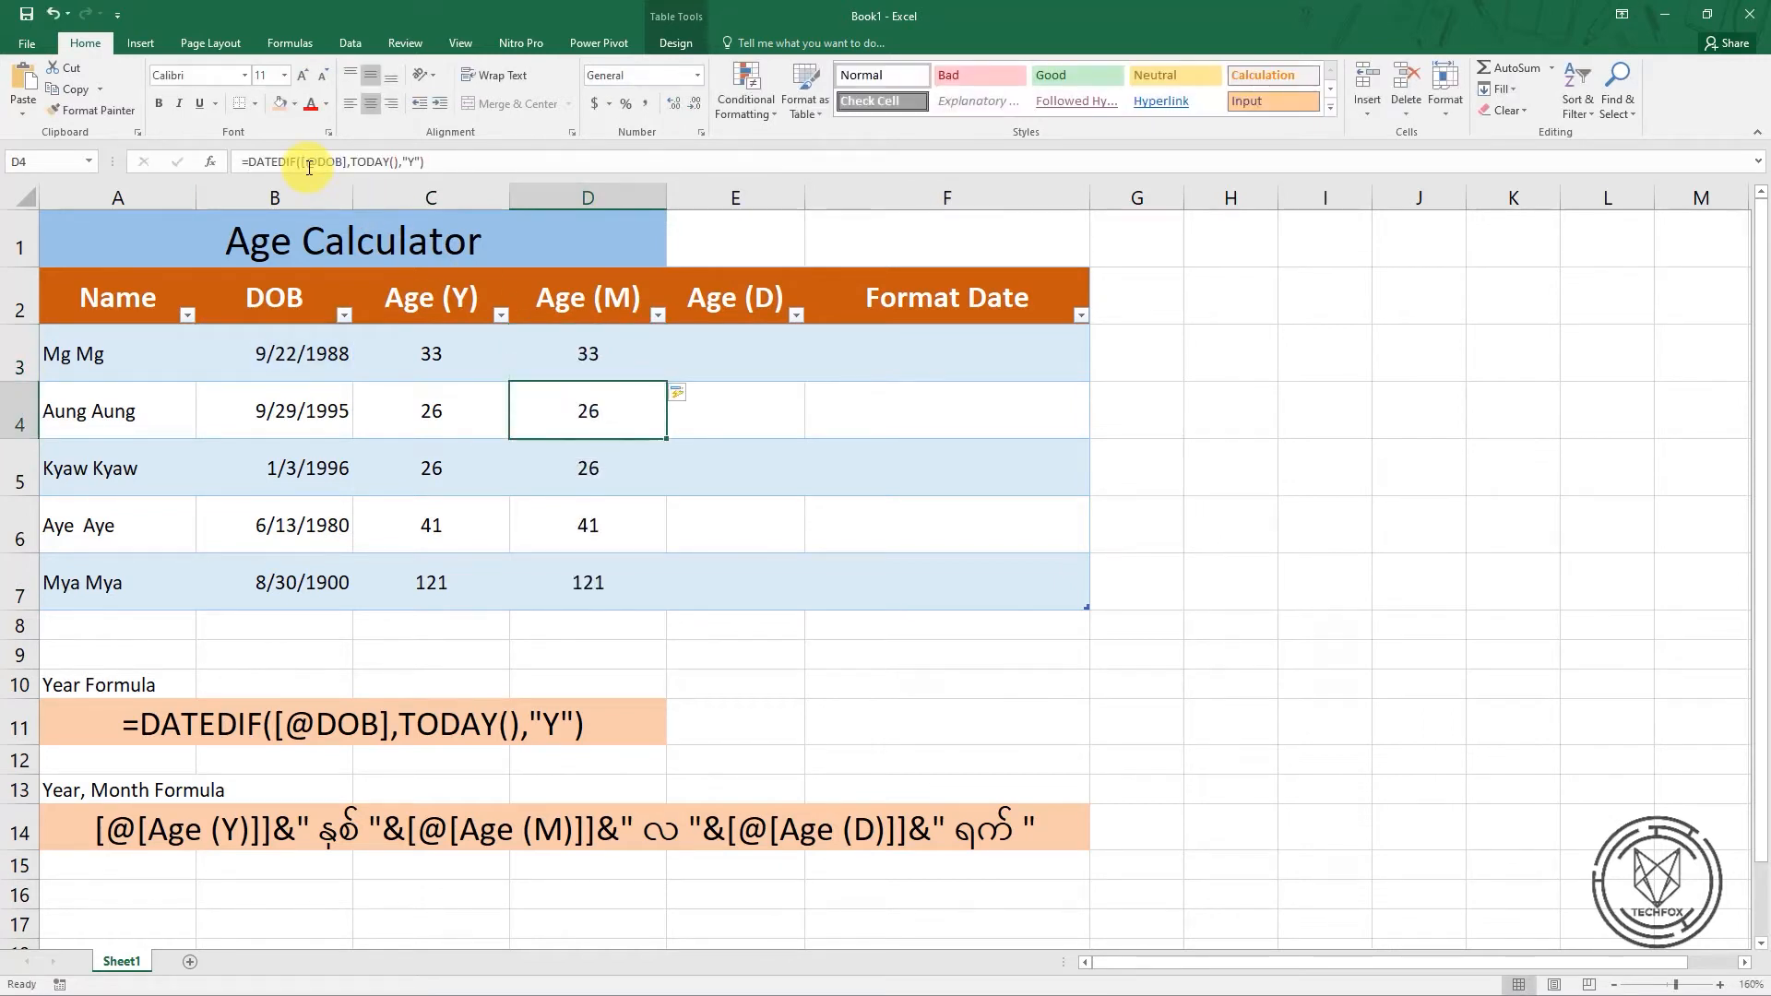
Change the unit argument in the first Age (M) cell, D3, to "M" so the column calculates total months
{"action": "left_click", "coordinate": [613, 364]}
{"action": "left_click", "coordinate": [396, 162]}
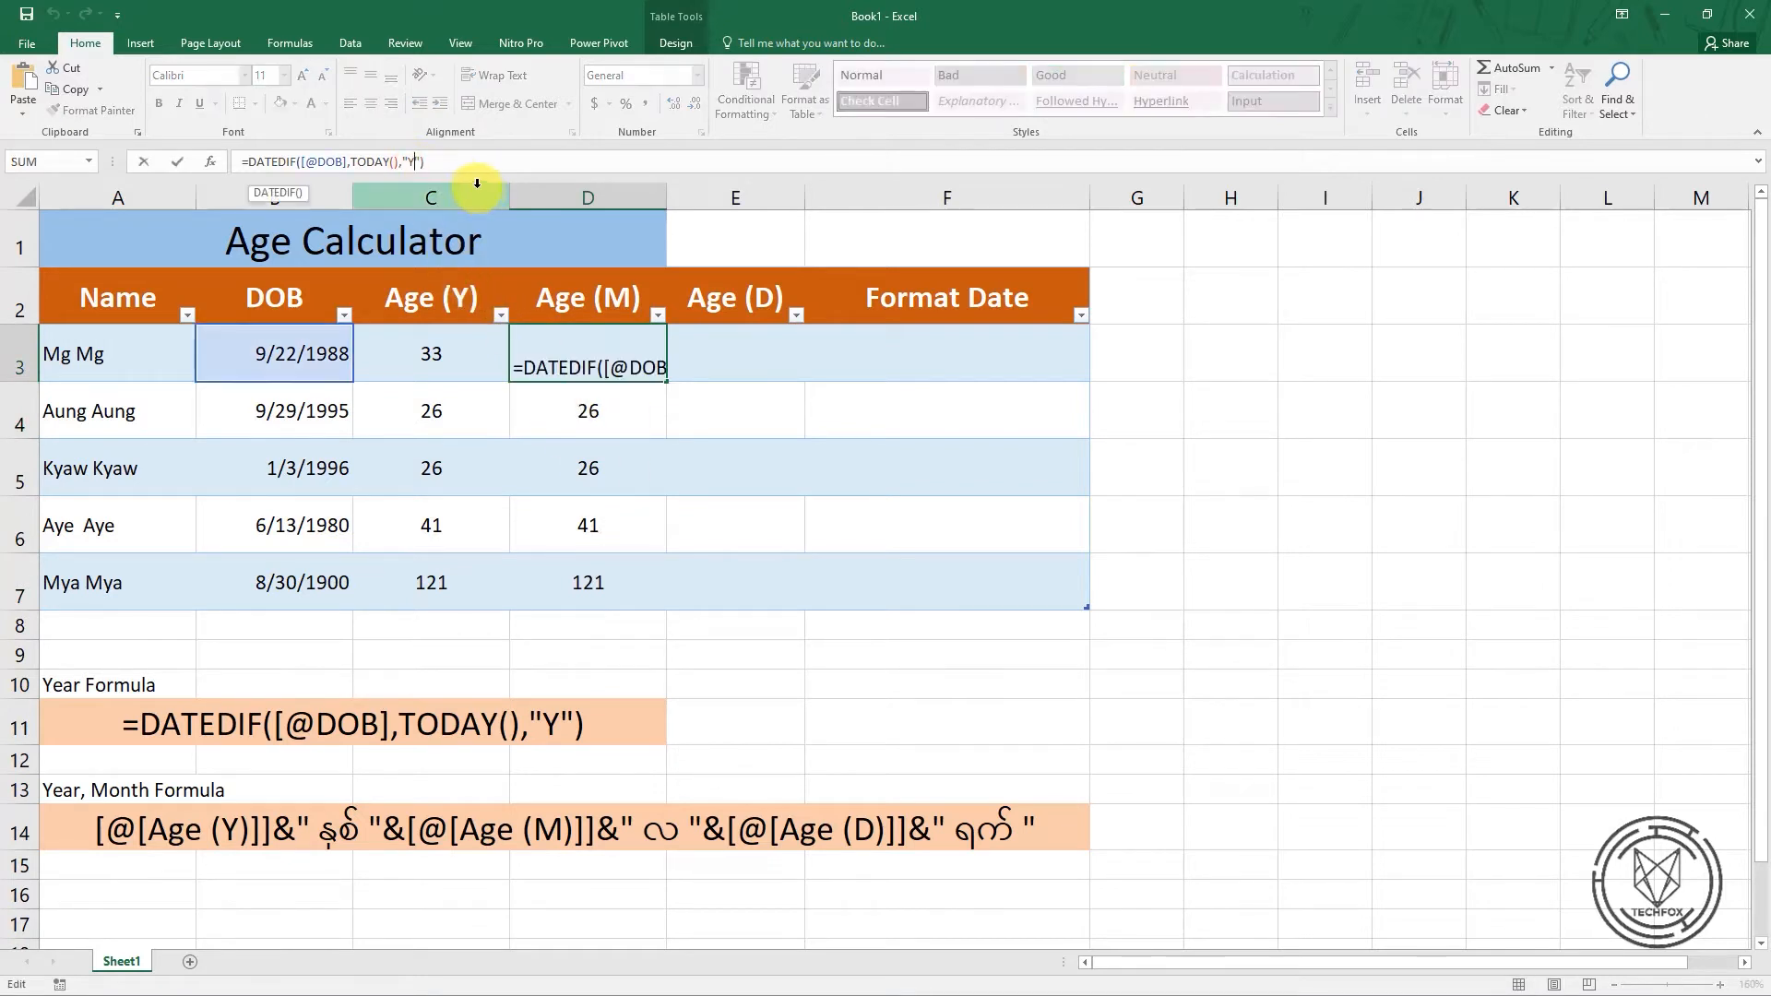
{"action": "key", "text": "BackSpace"}
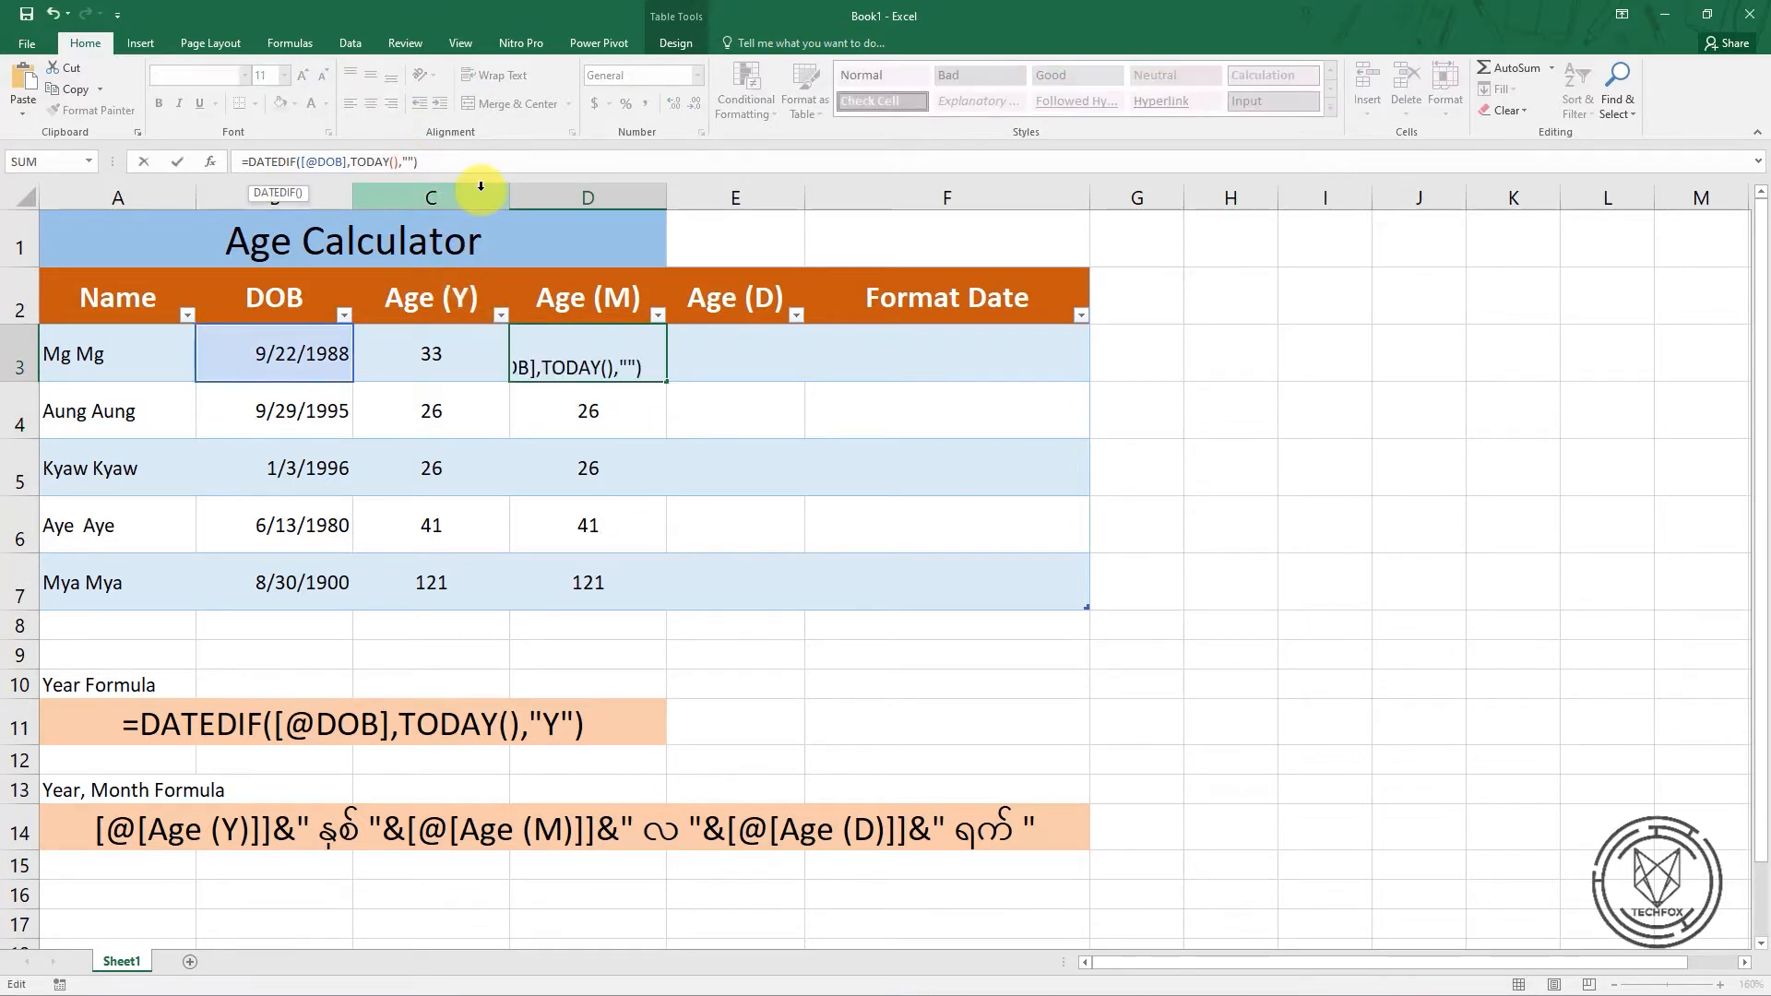
{"action": "type", "text": "M"}
{"action": "key", "text": "Return"}
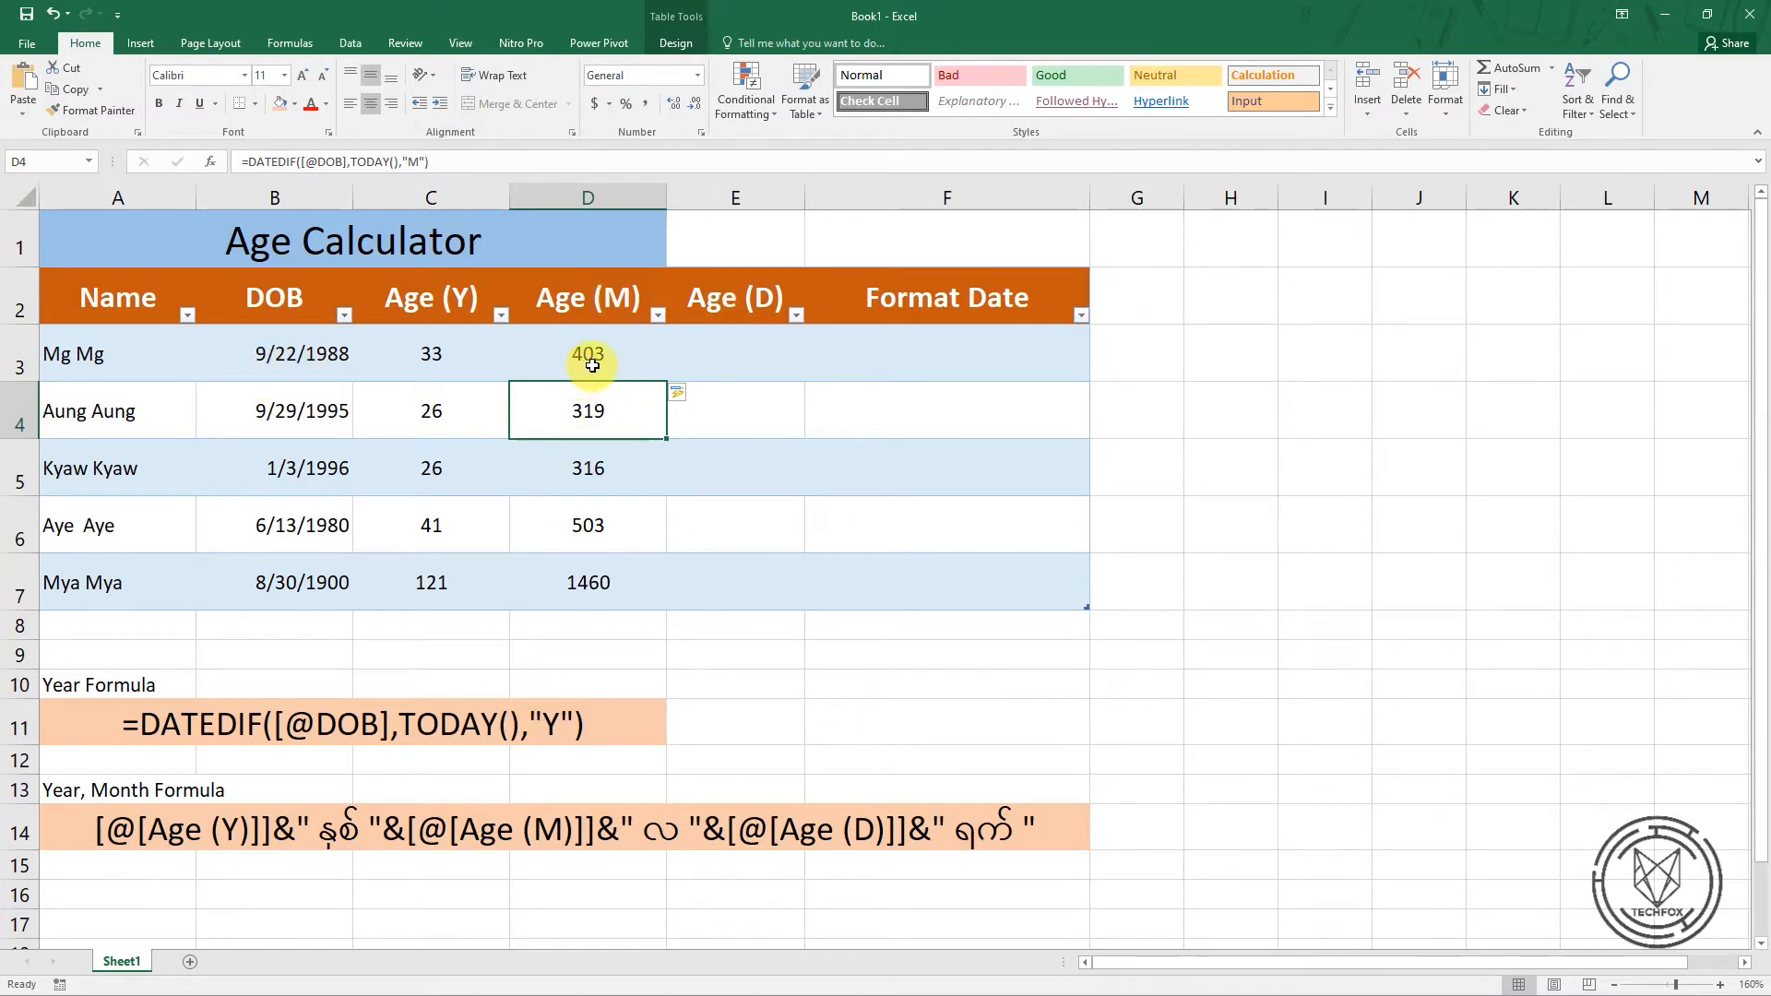
{"action": "left_click", "coordinate": [712, 353]}
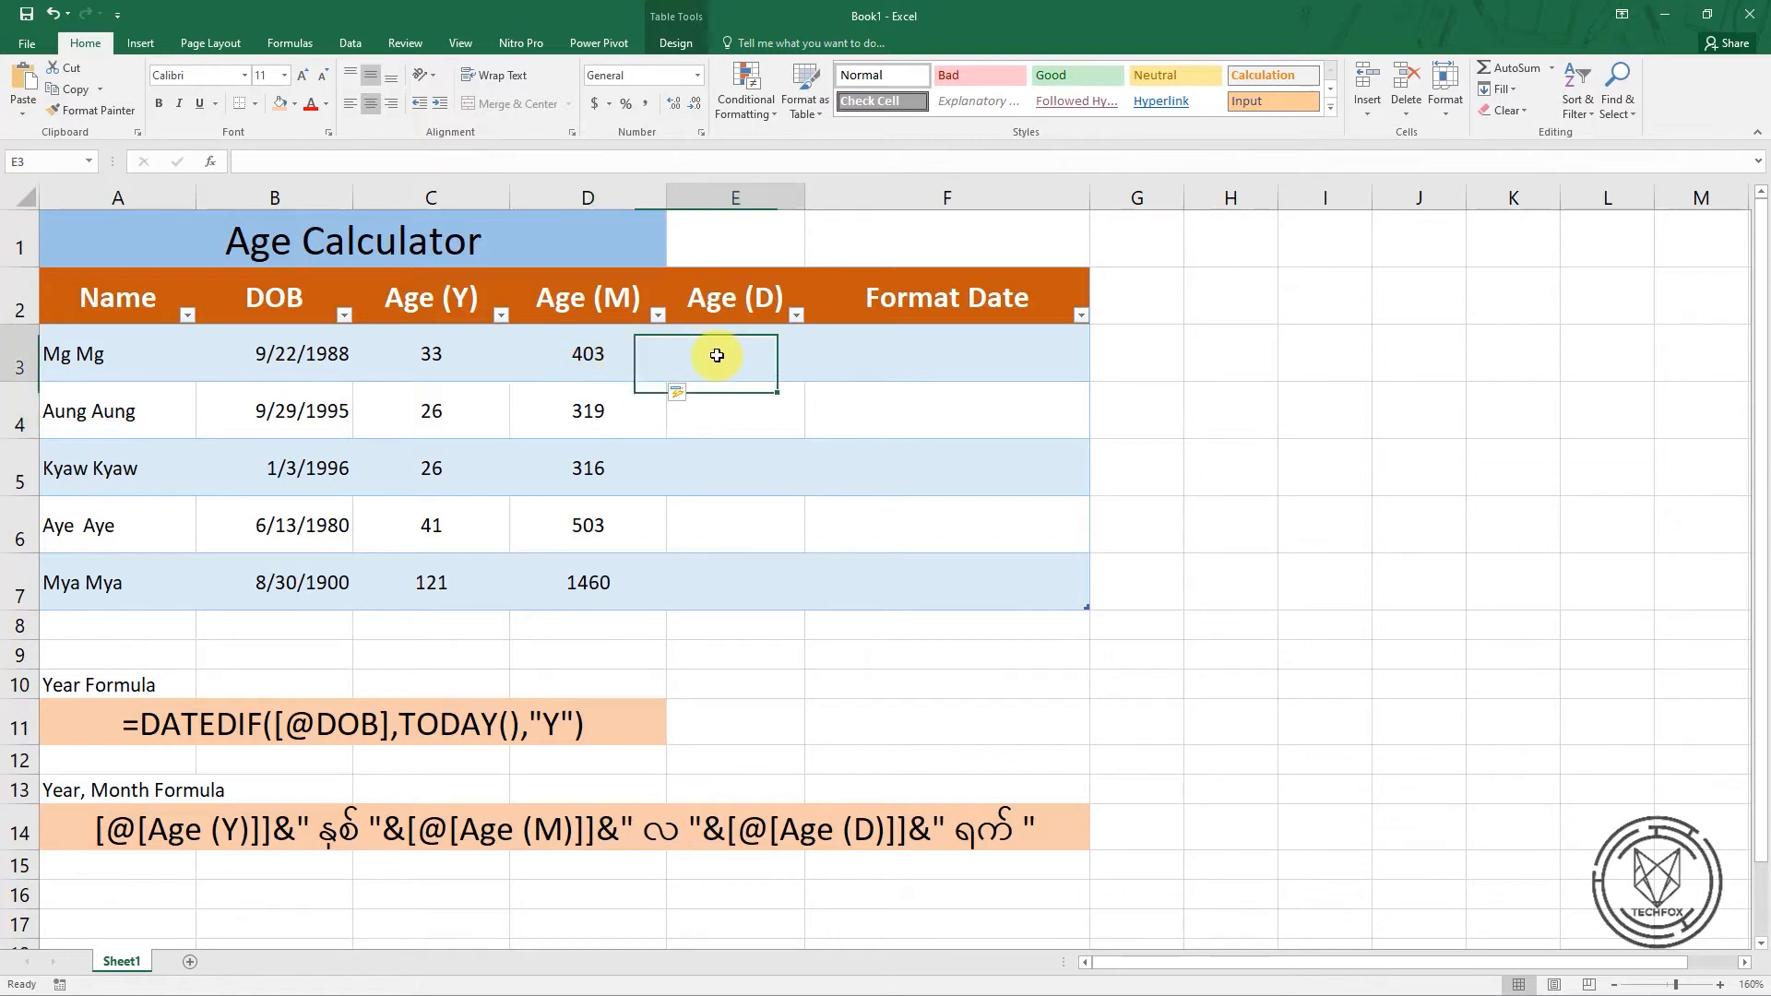
{"action": "type", "text": "="}
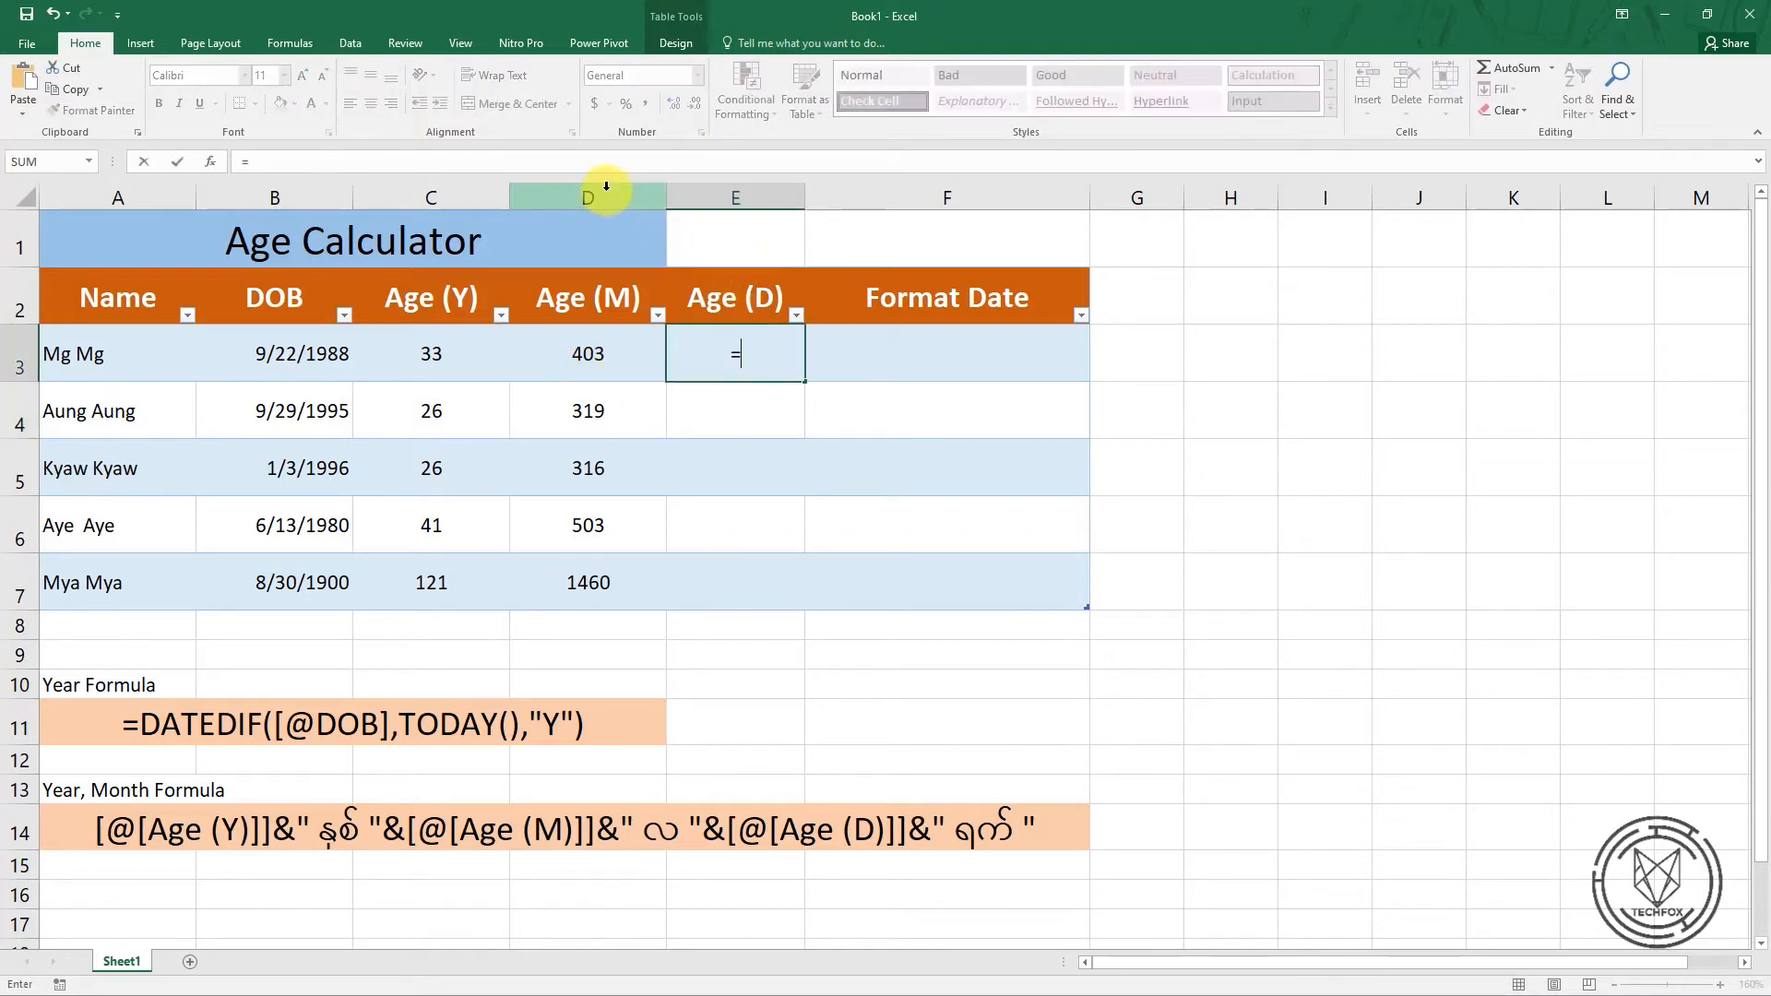
{"action": "left_click", "coordinate": [385, 159]}
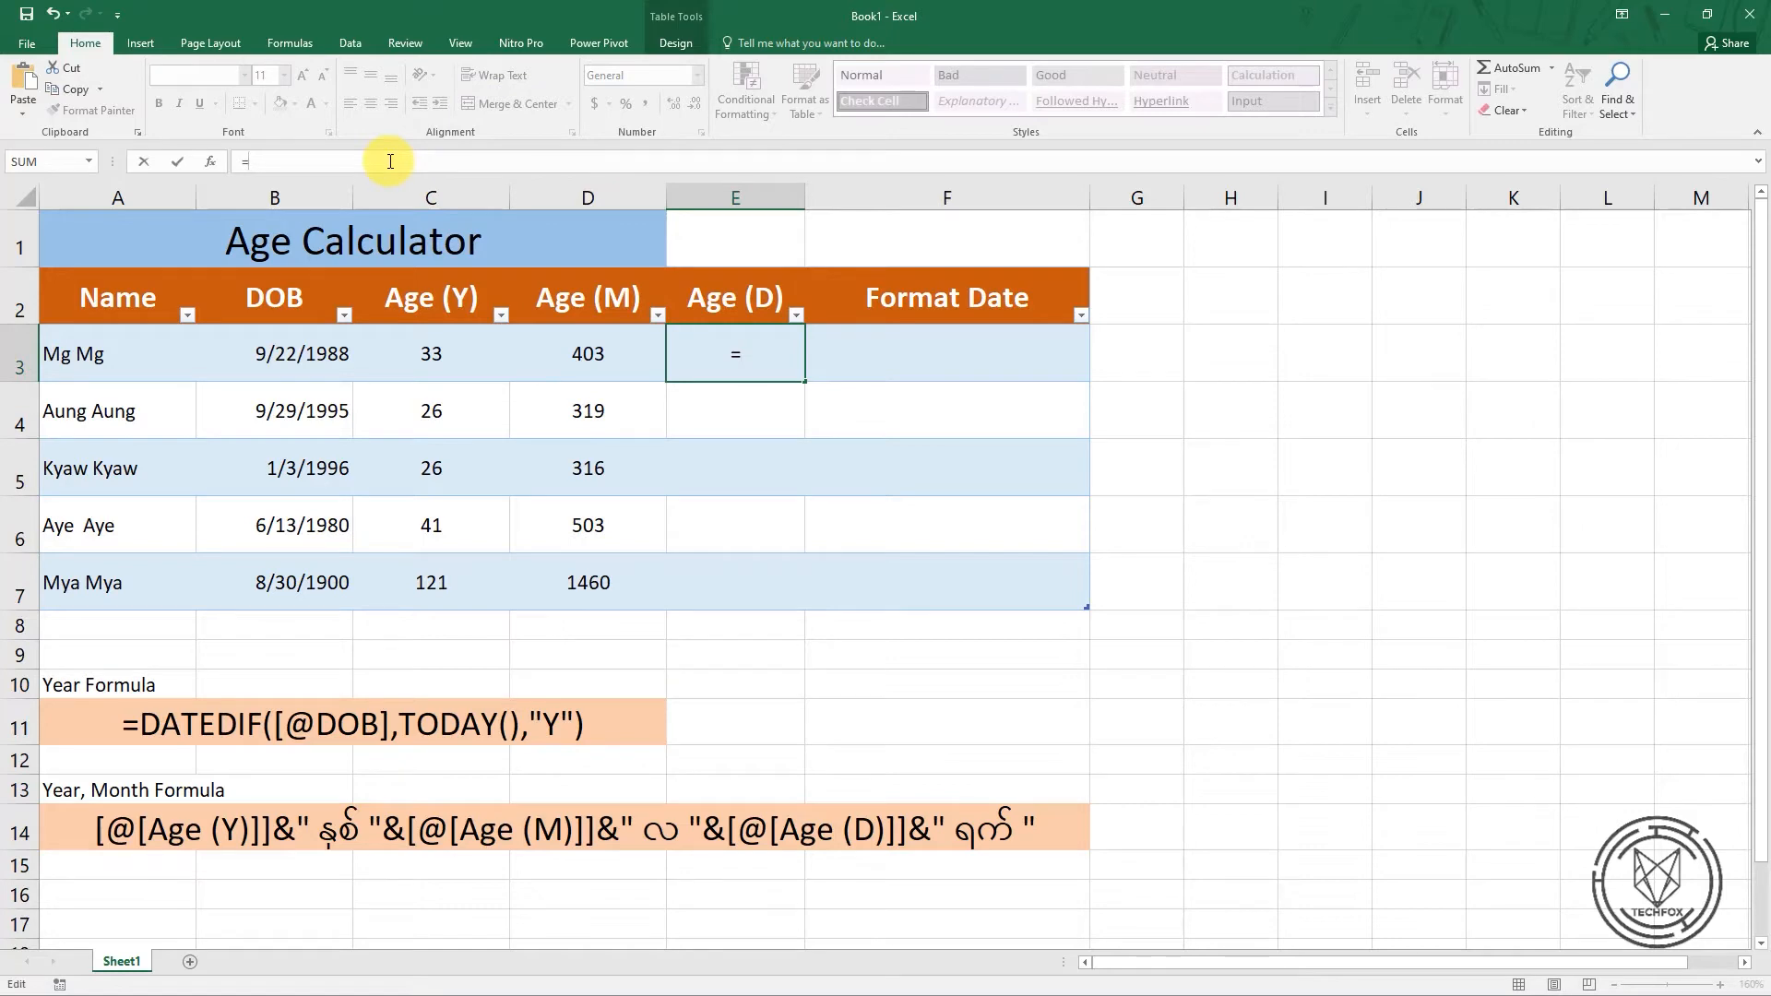
{"action": "key", "text": "ctrl+v"}
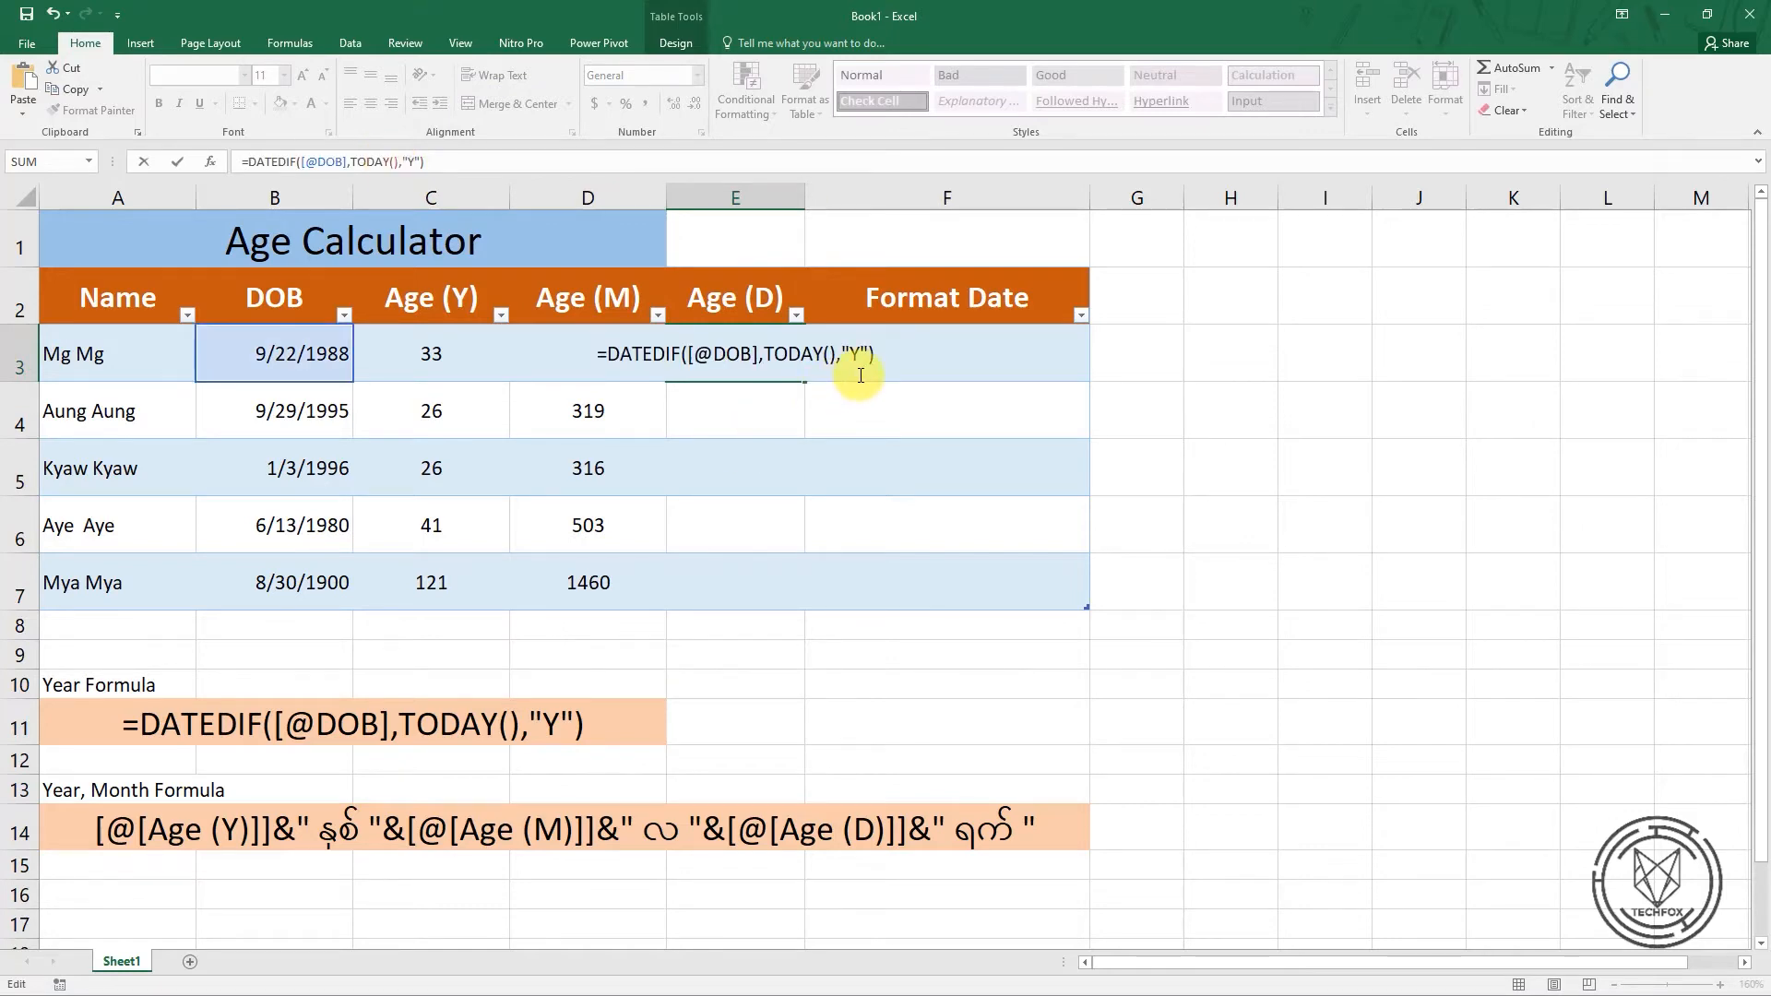
{"action": "key", "text": "Return"}
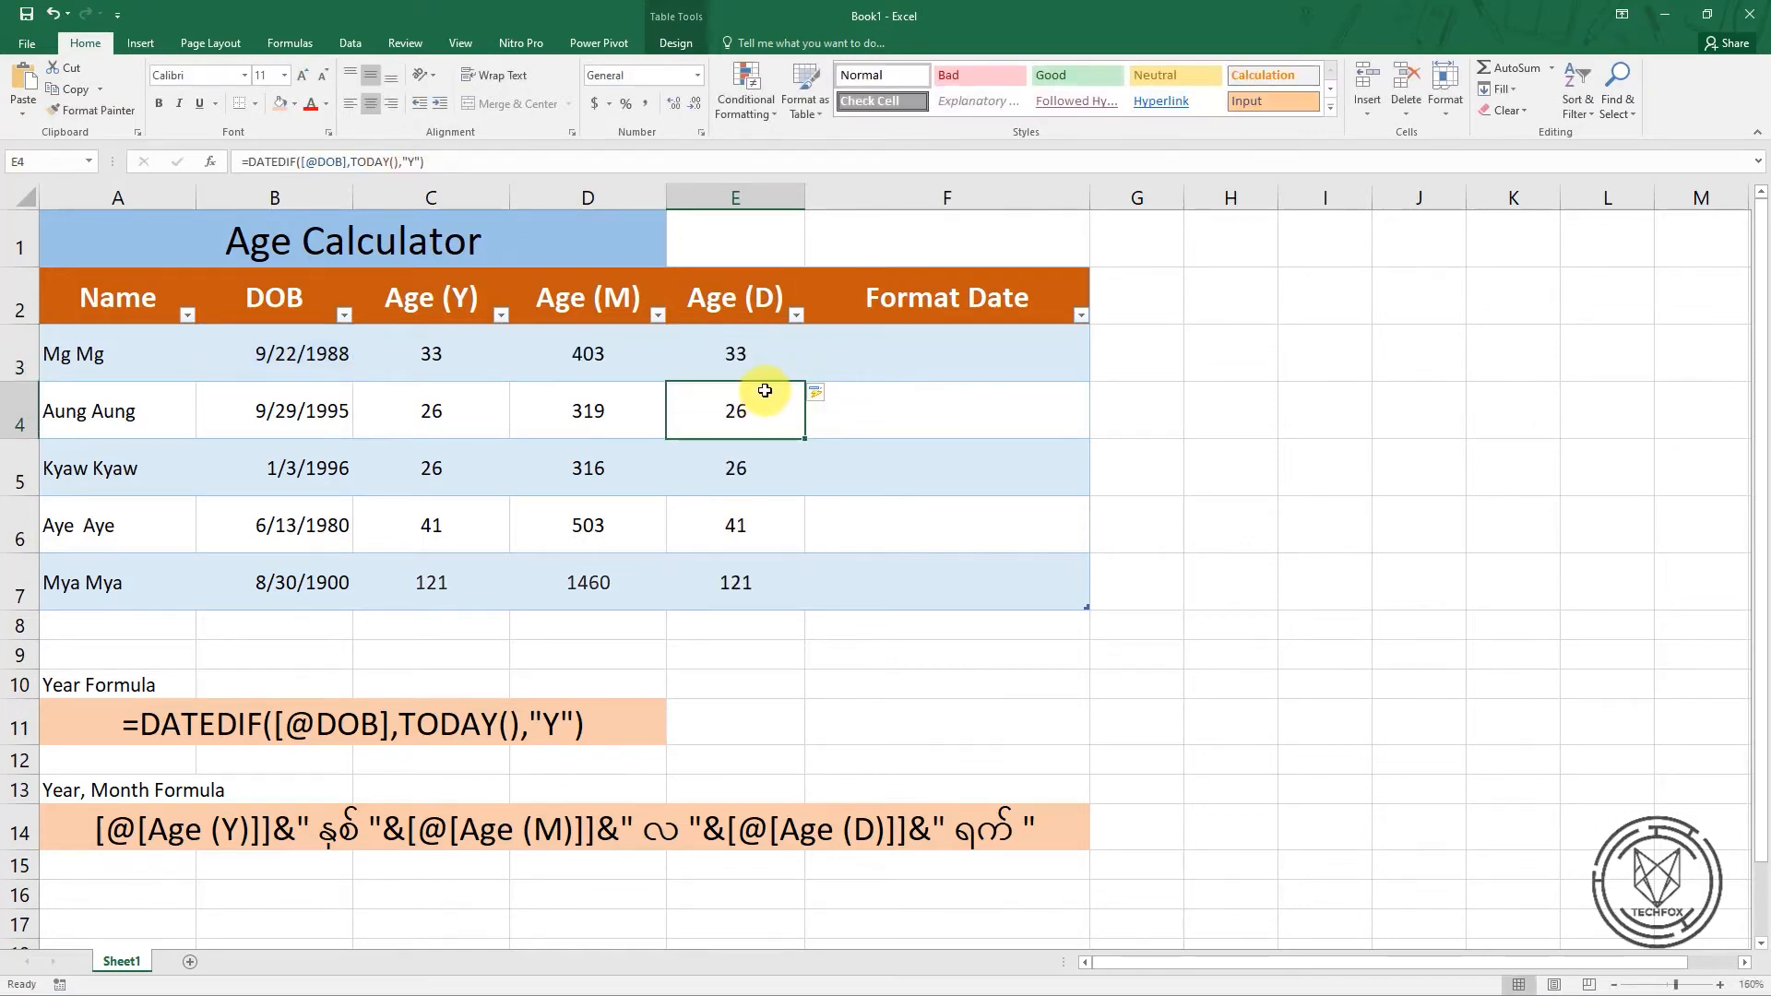
Change the unit argument in the E3 formula to "D" so the Age (D) column calculates total days
{"action": "left_click", "coordinate": [721, 350]}
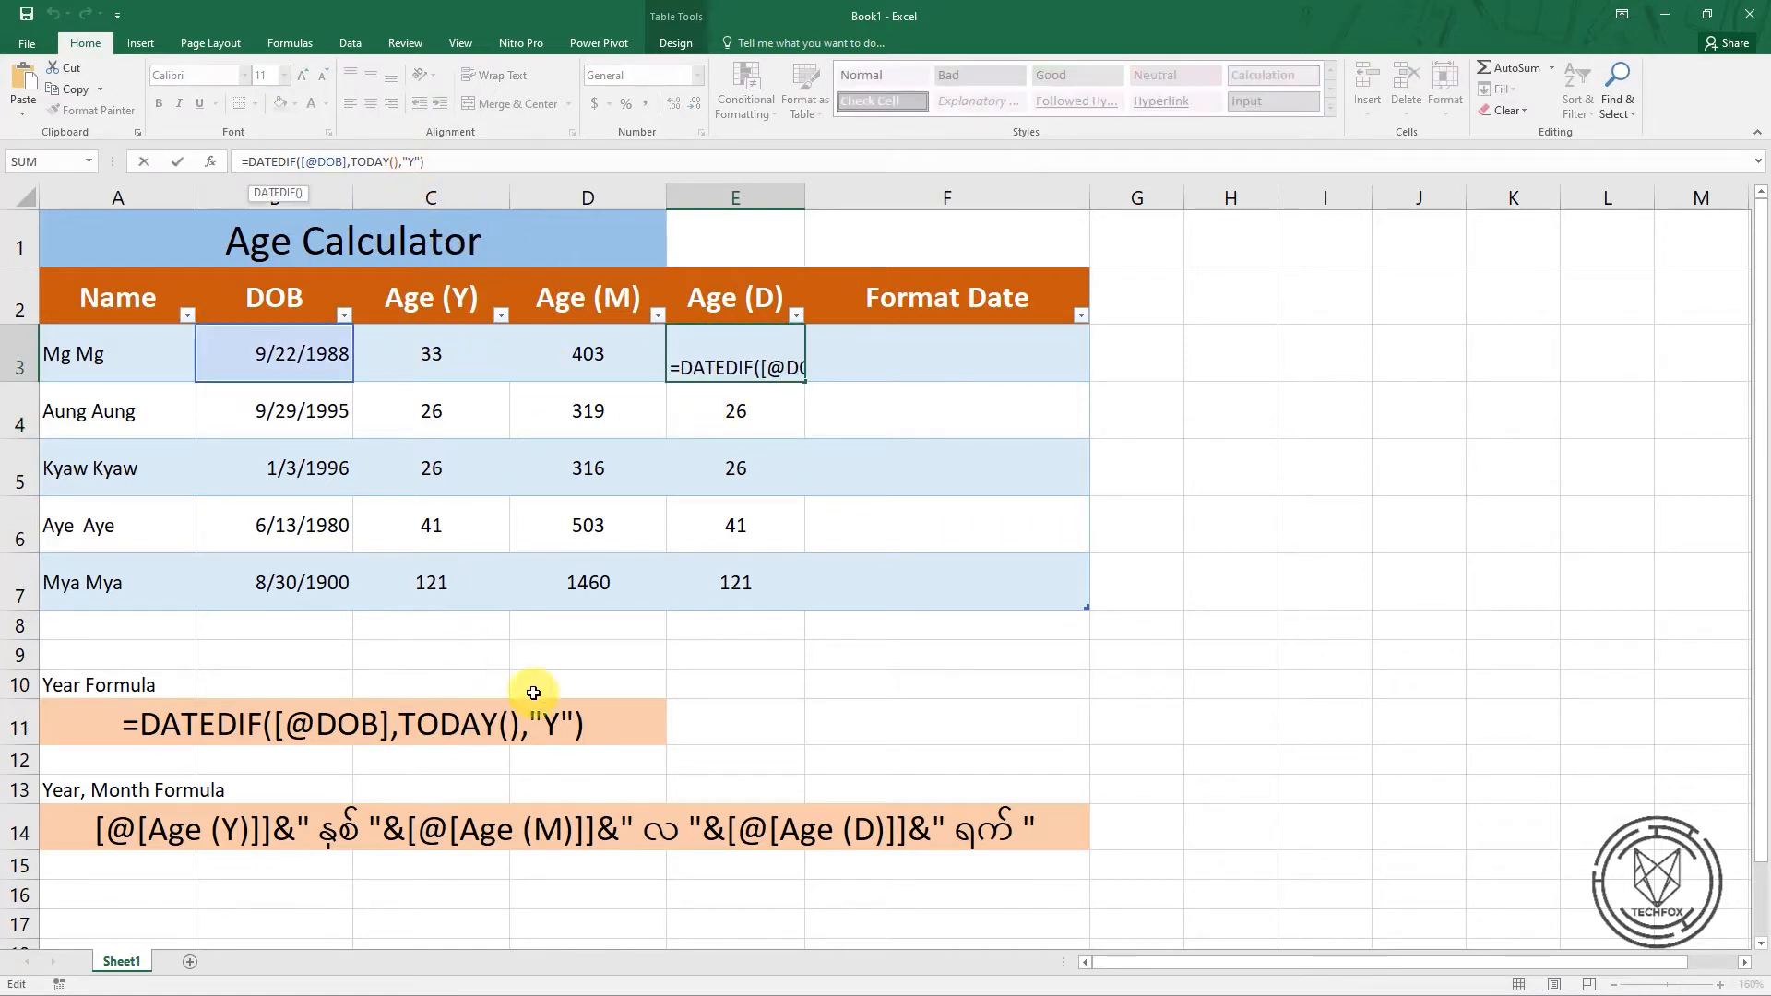
{"action": "key", "text": "BackSpace"}
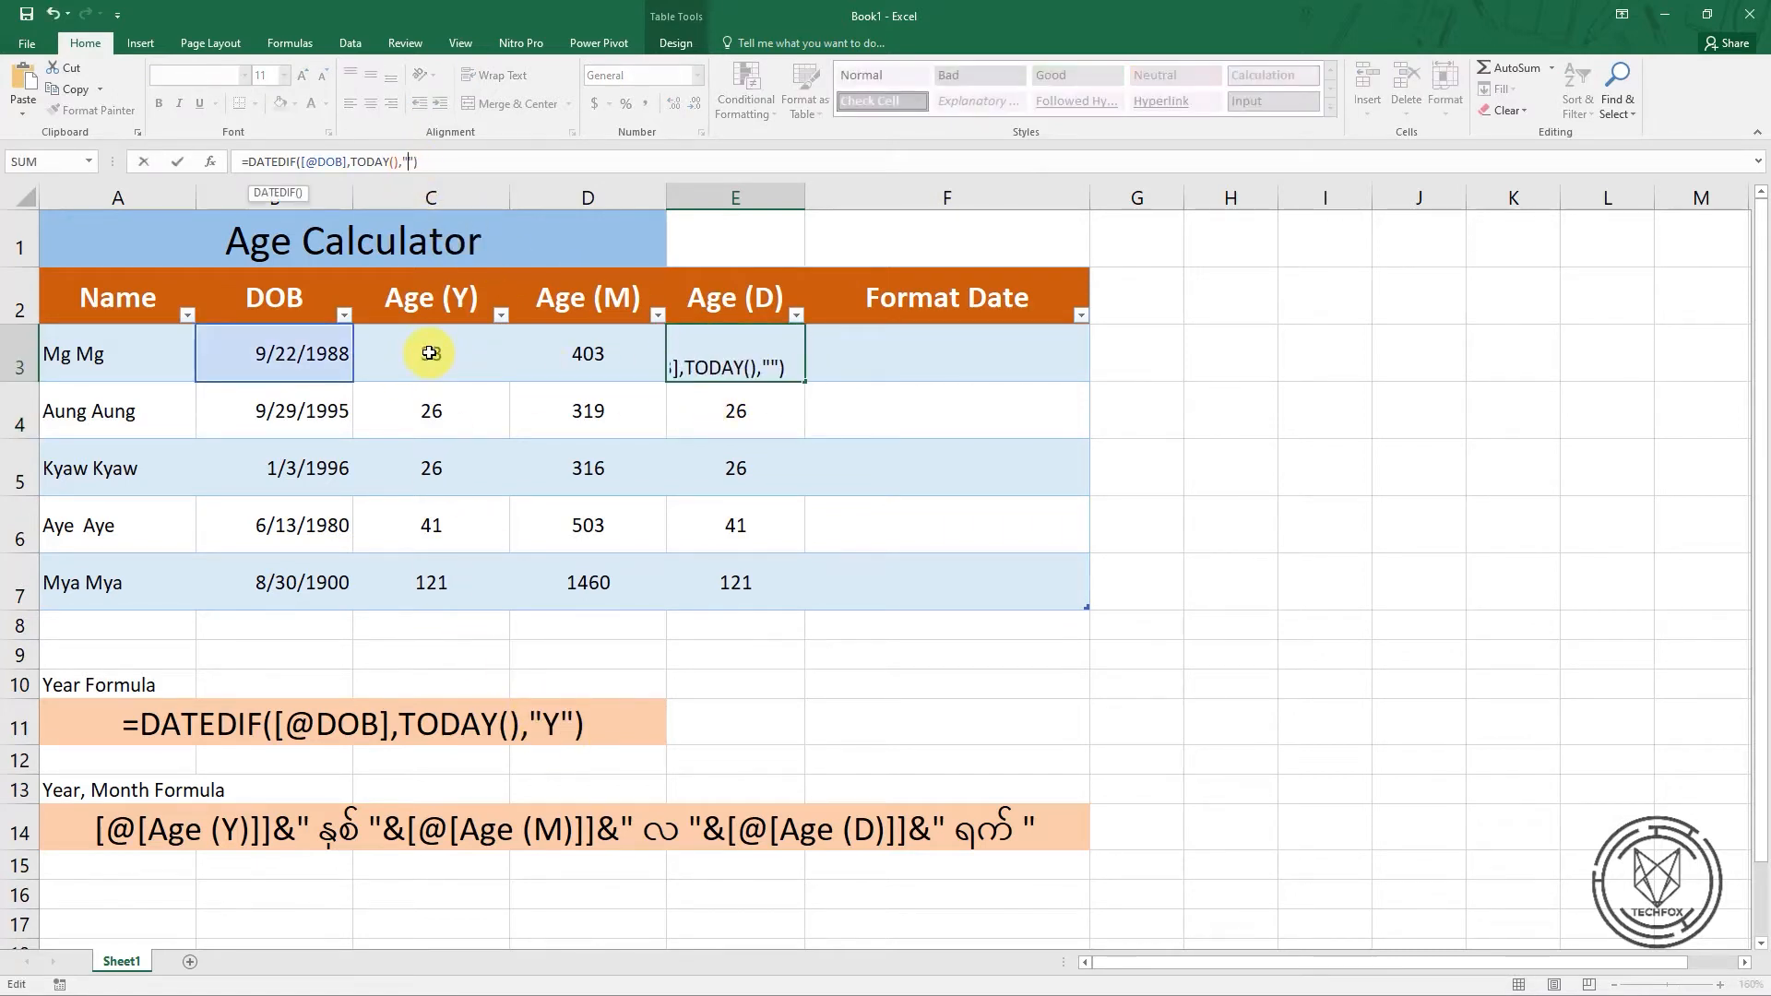
{"action": "type", "text": "D"}
{"action": "key", "text": "Return"}
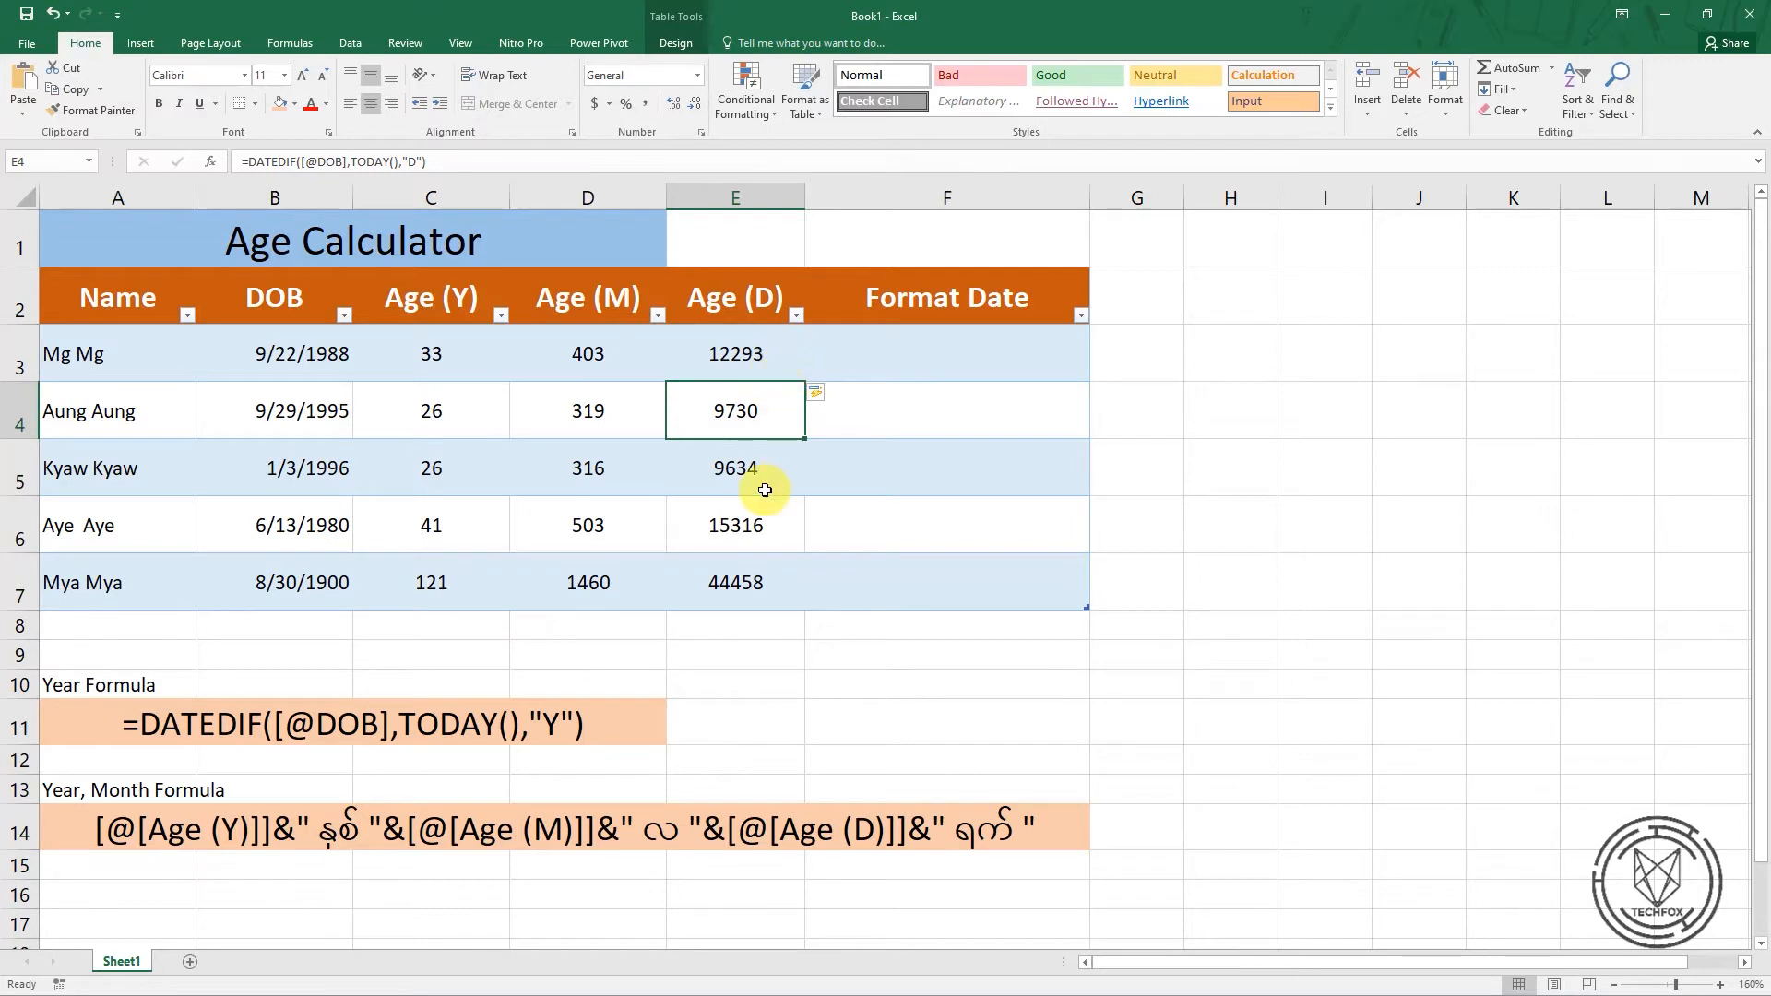
Change the unit argument in D3 to "YM" for months beyond full years, and compare the cell with C3
{"action": "left_click", "coordinate": [606, 365]}
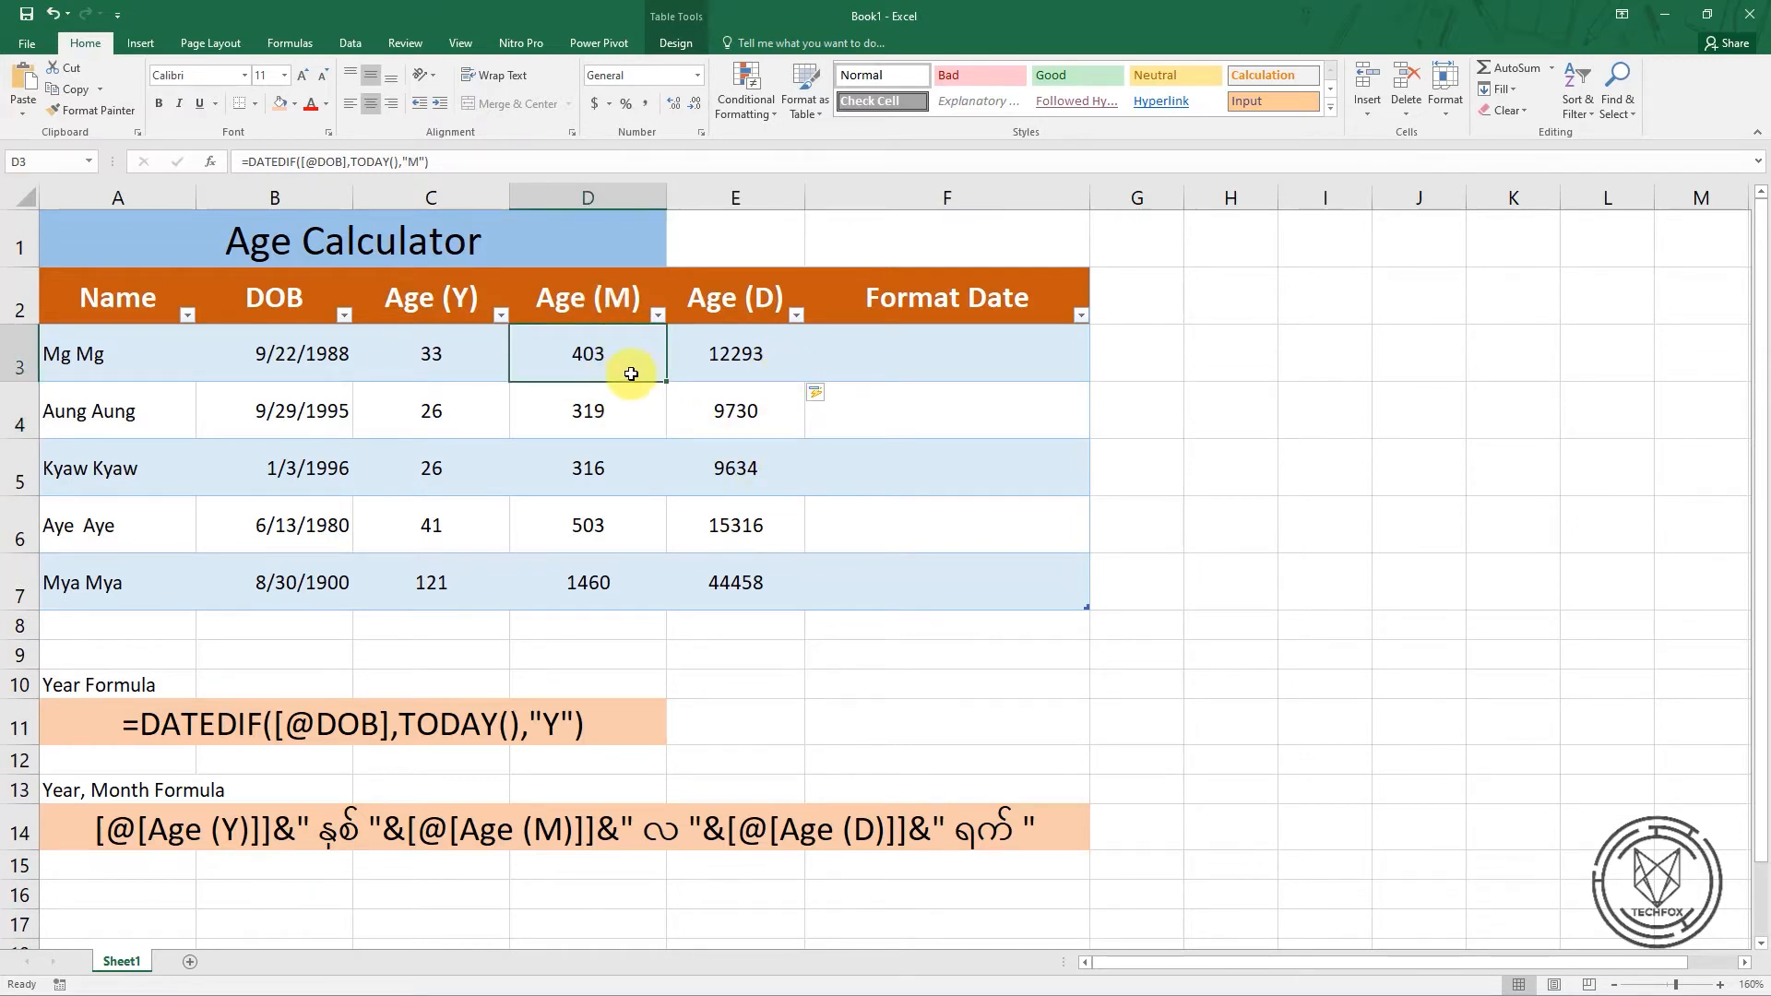
{"action": "left_click", "coordinate": [413, 165]}
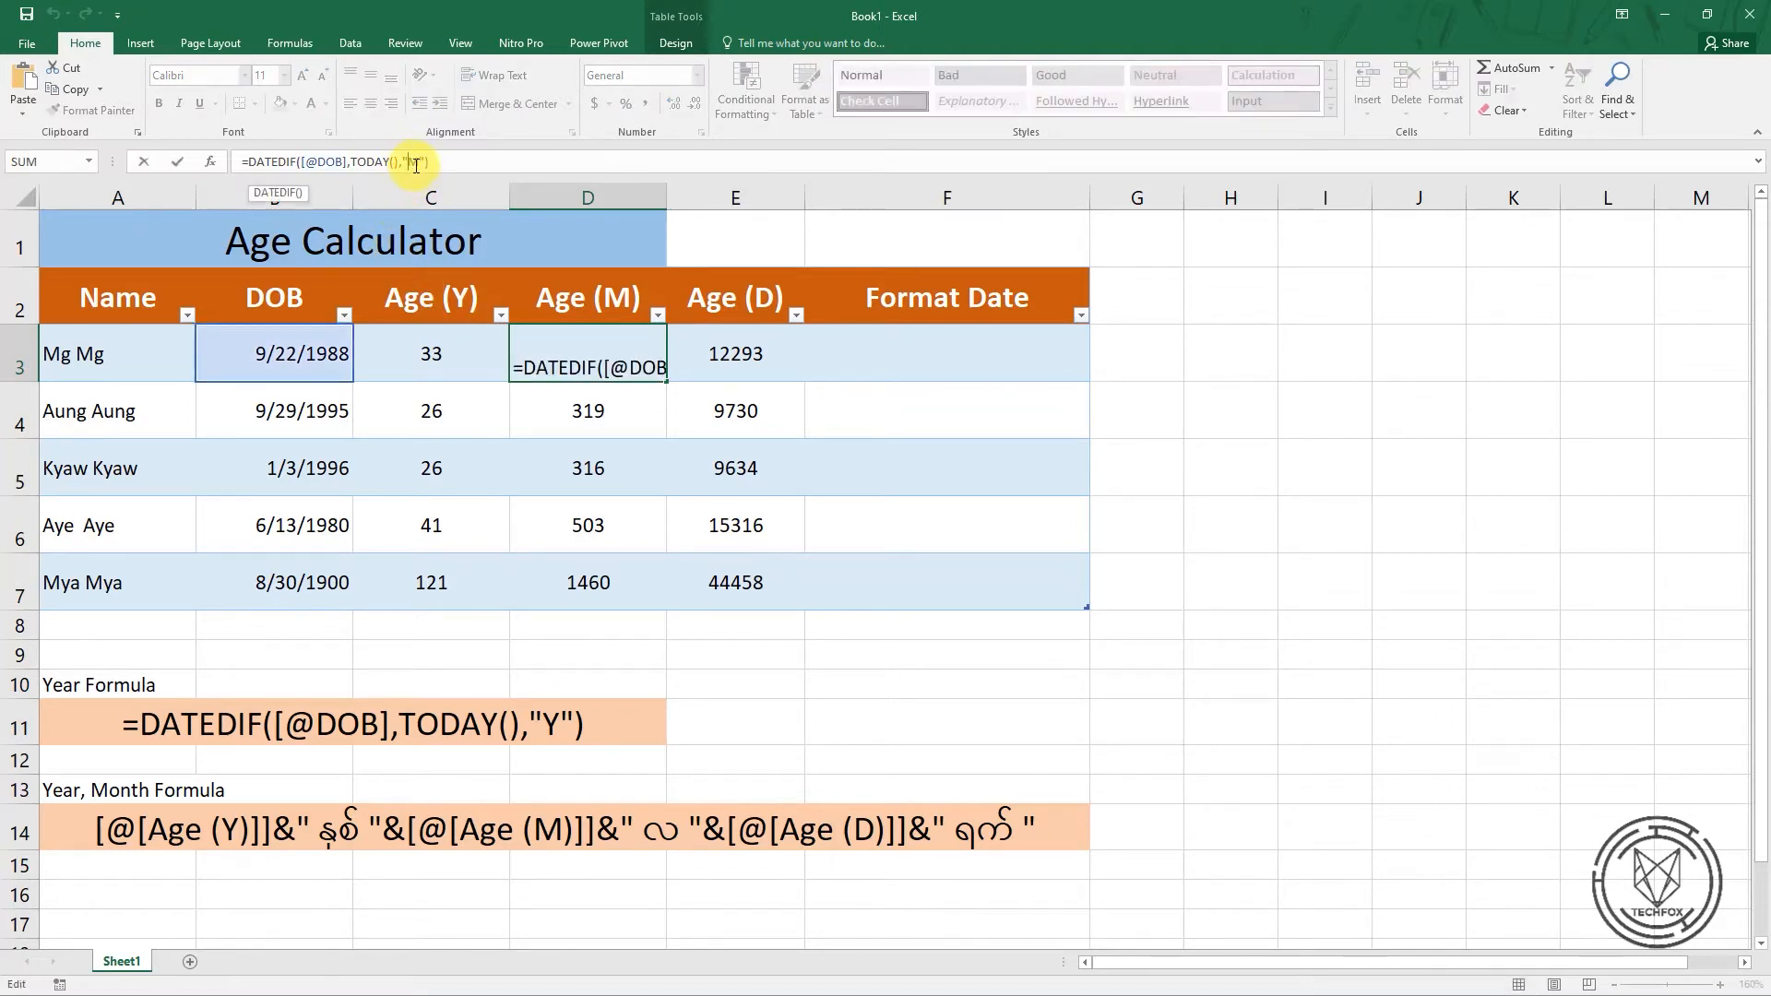
{"action": "type", "text": "M"}
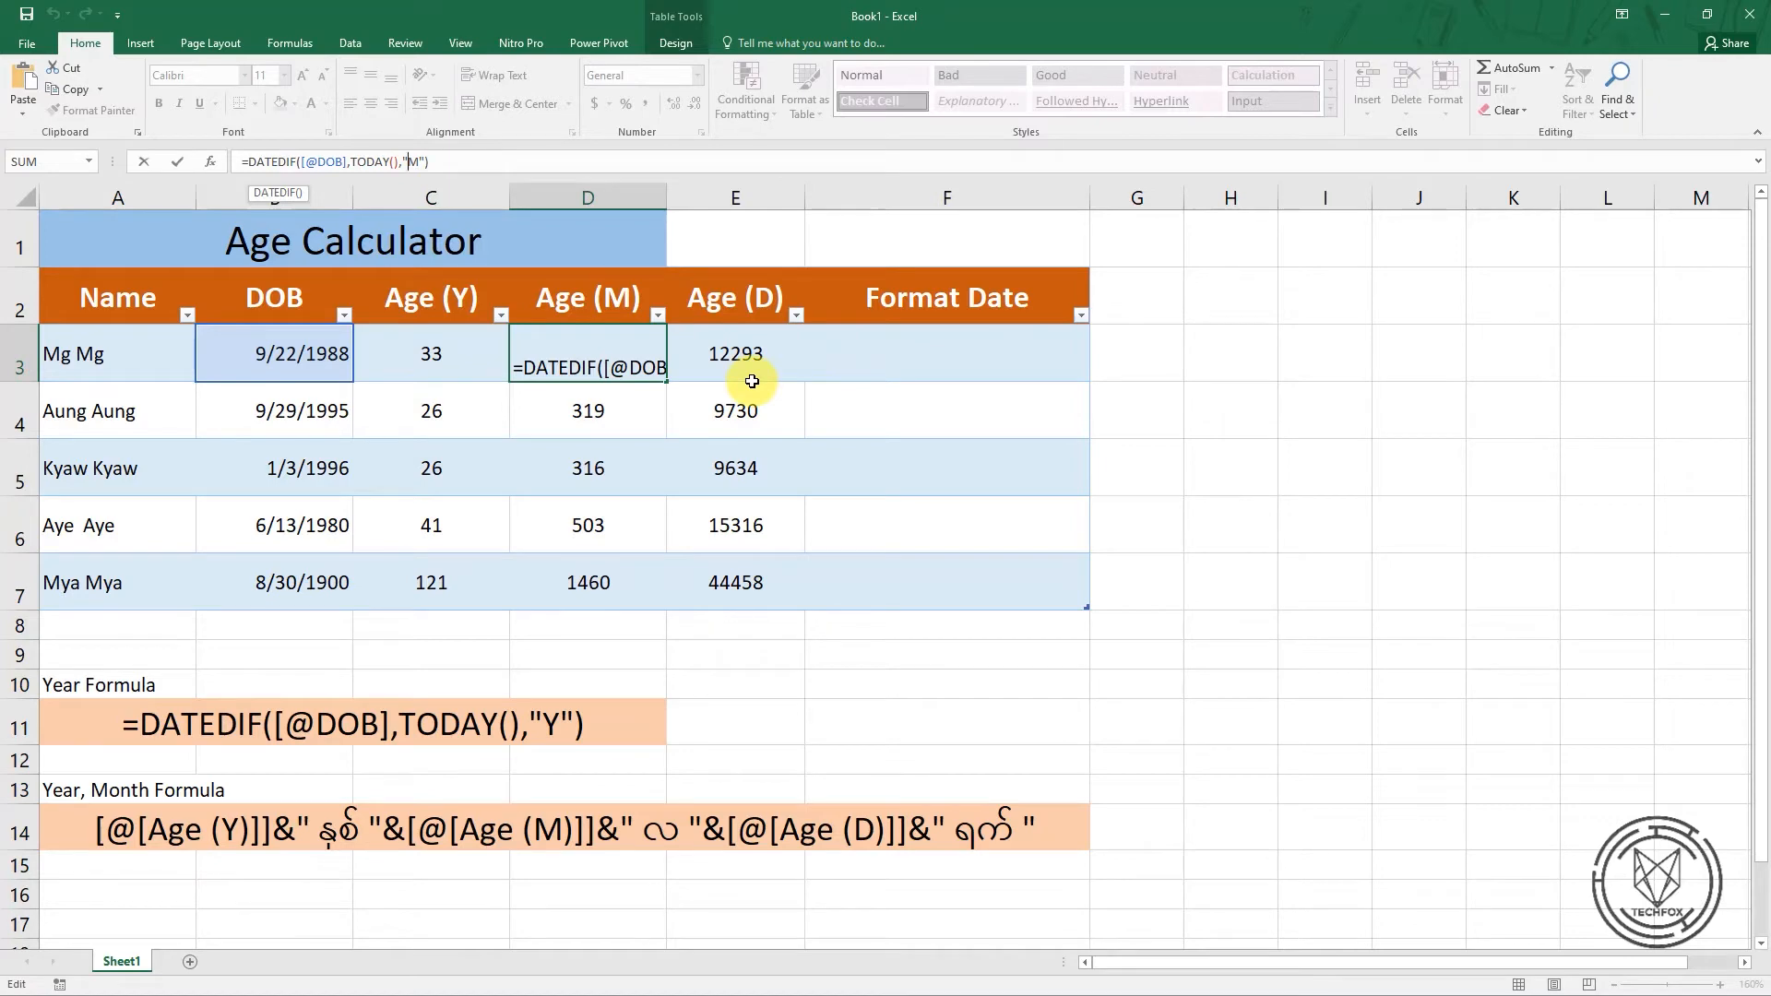
{"action": "type", "text": "Y"}
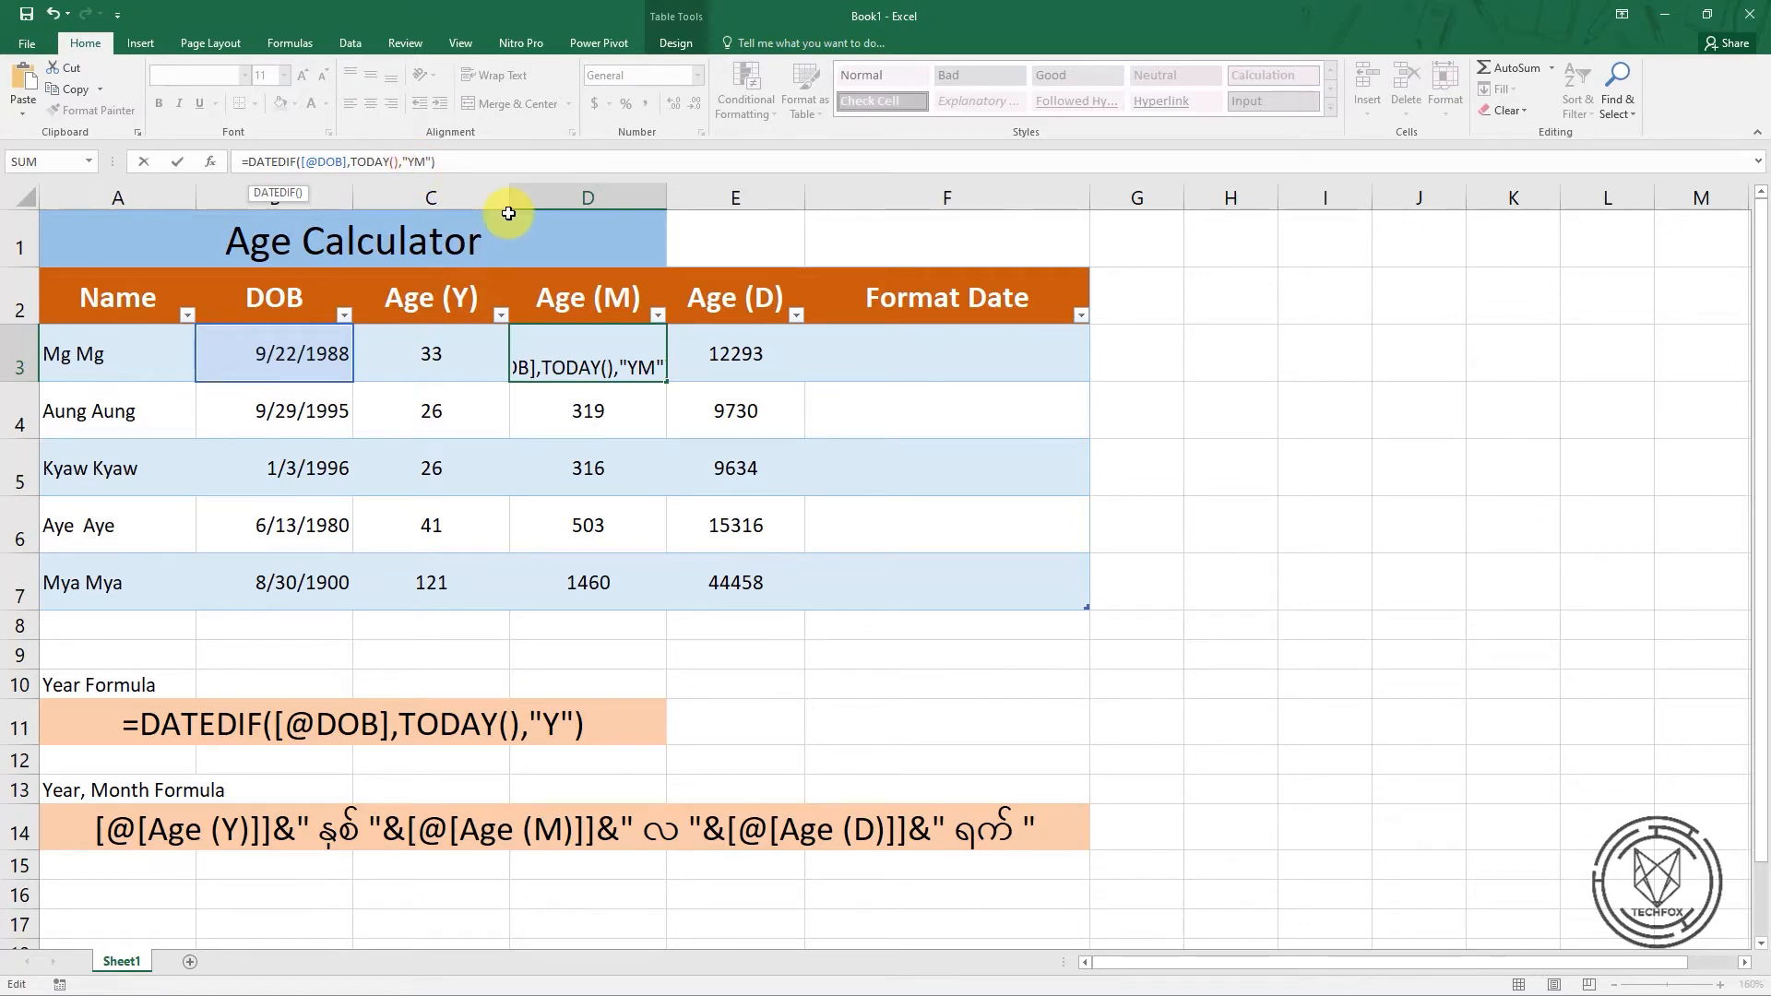
{"action": "key", "text": "Return"}
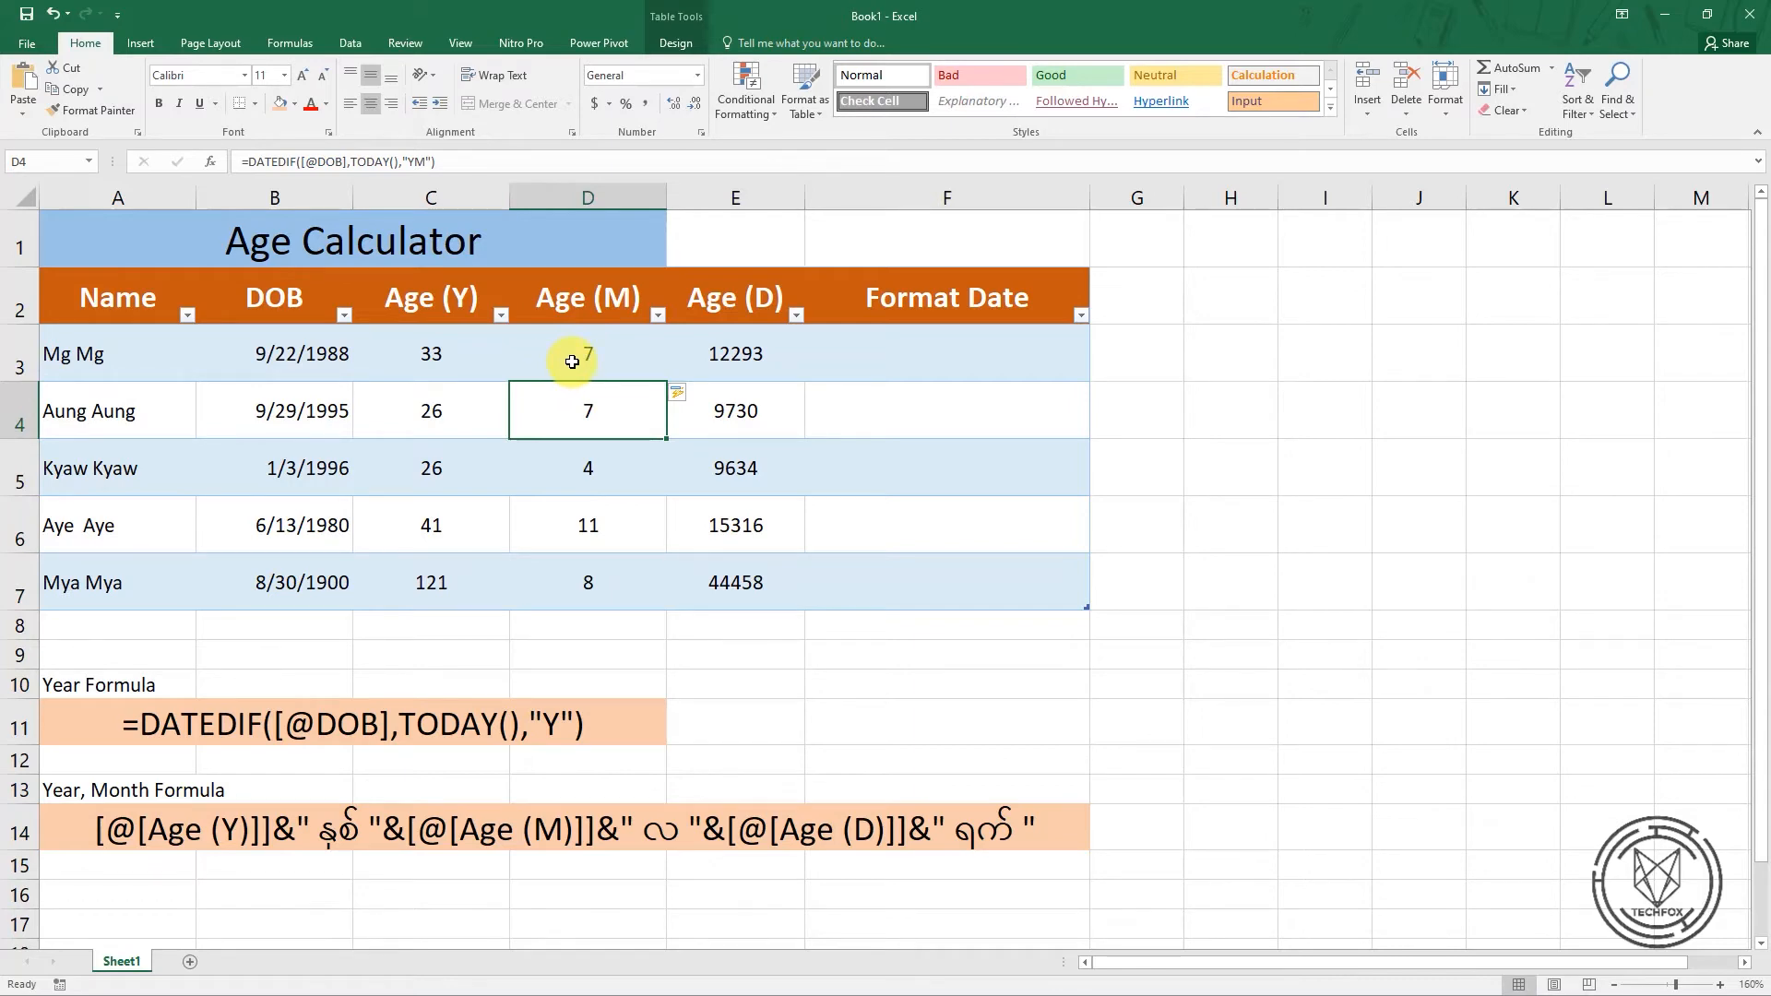
{"action": "left_click", "coordinate": [439, 349]}
{"action": "left_click", "coordinate": [597, 365]}
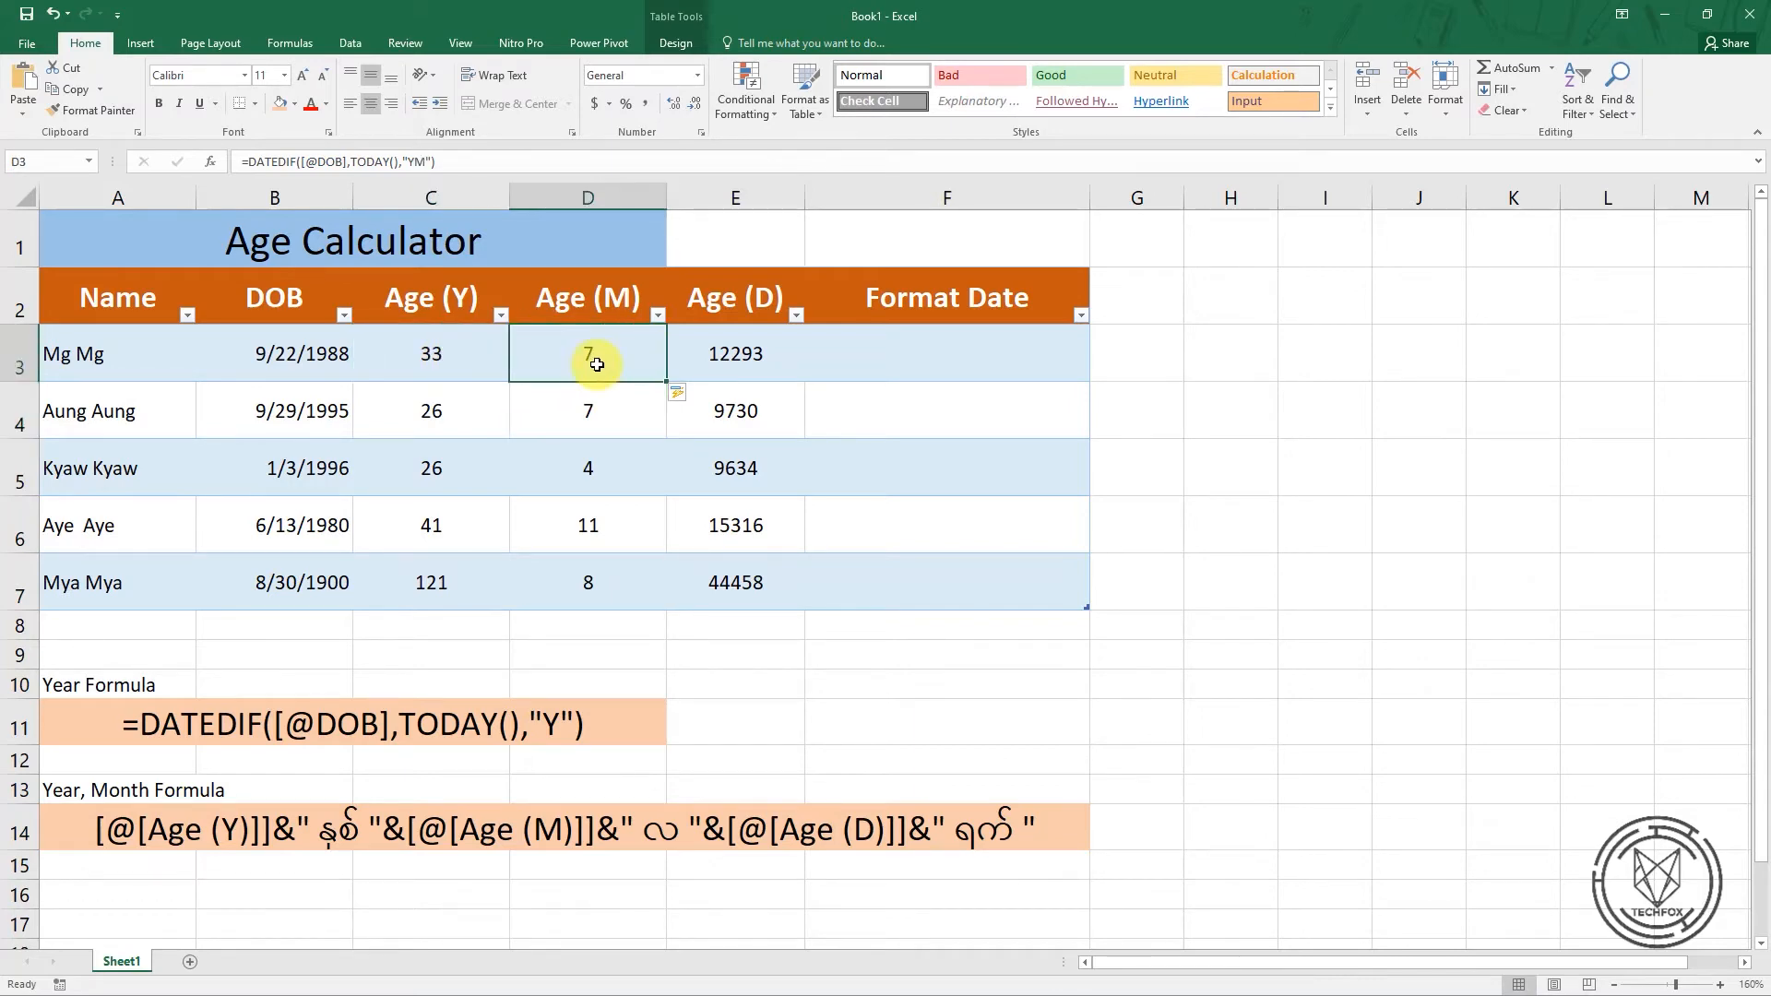
{"action": "left_click", "coordinate": [441, 349]}
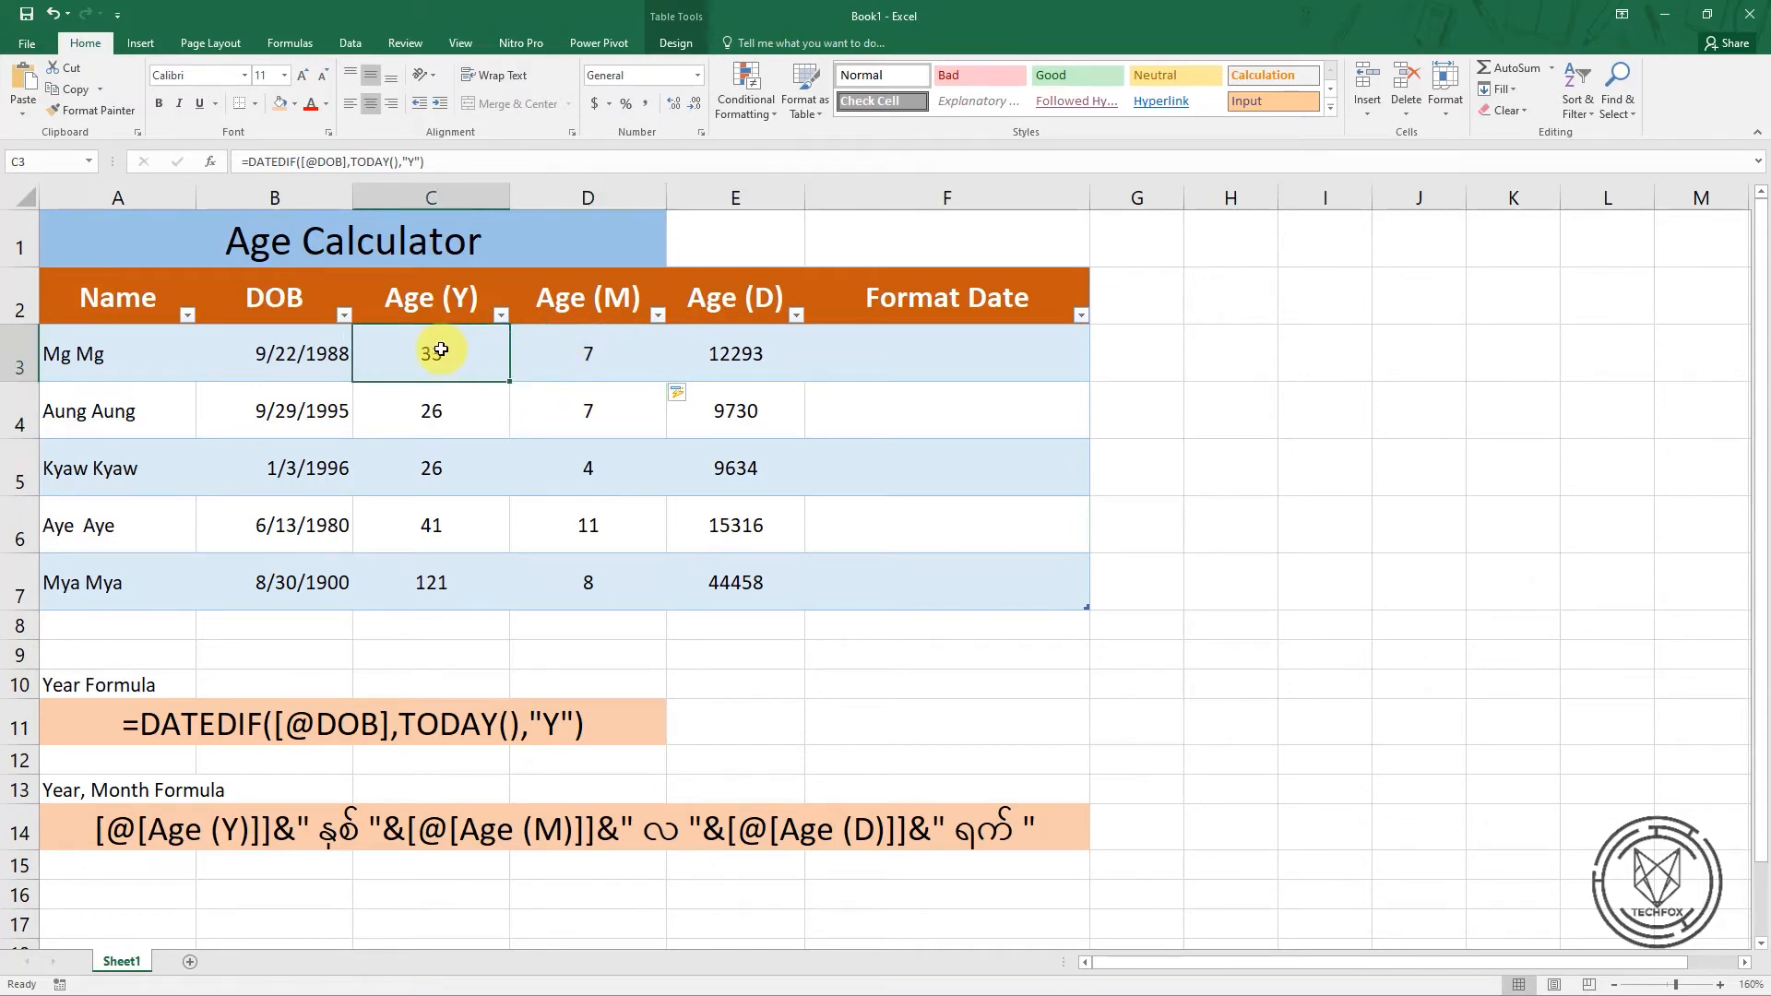
{"action": "left_click", "coordinate": [600, 361]}
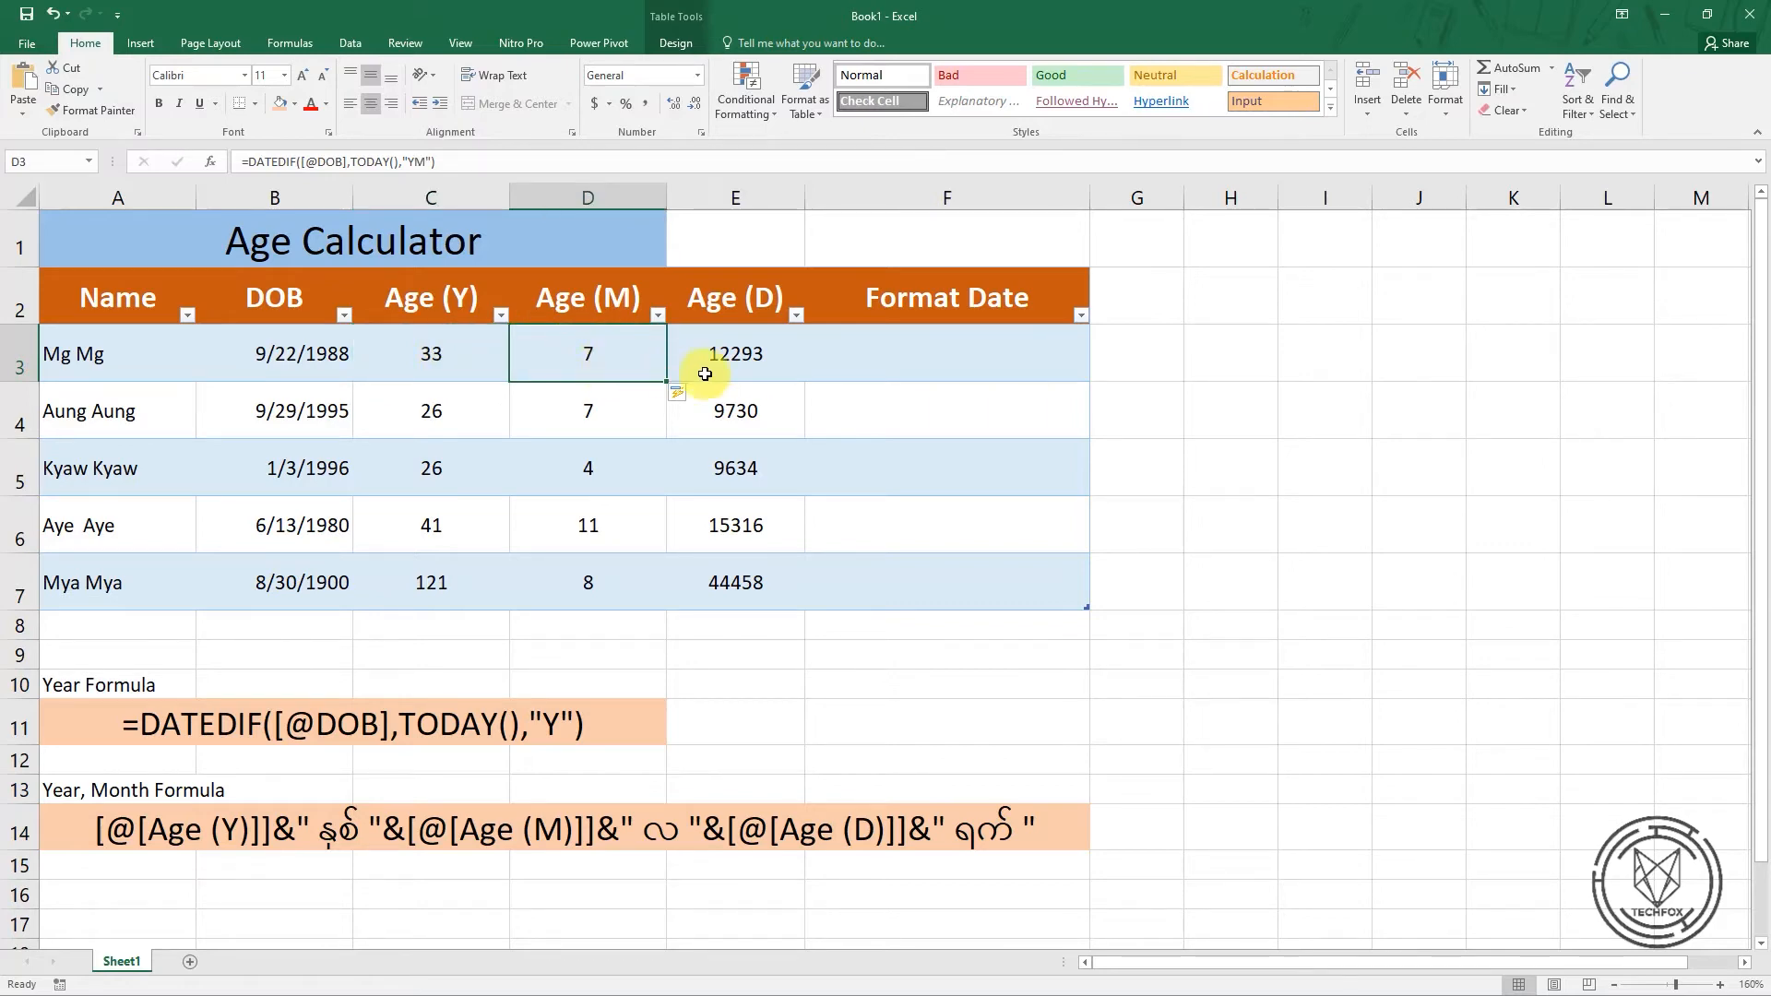
Change the unit argument in E3 to "MD" so the Age (D) column calculates the days beyond full months
{"action": "left_click", "coordinate": [736, 369]}
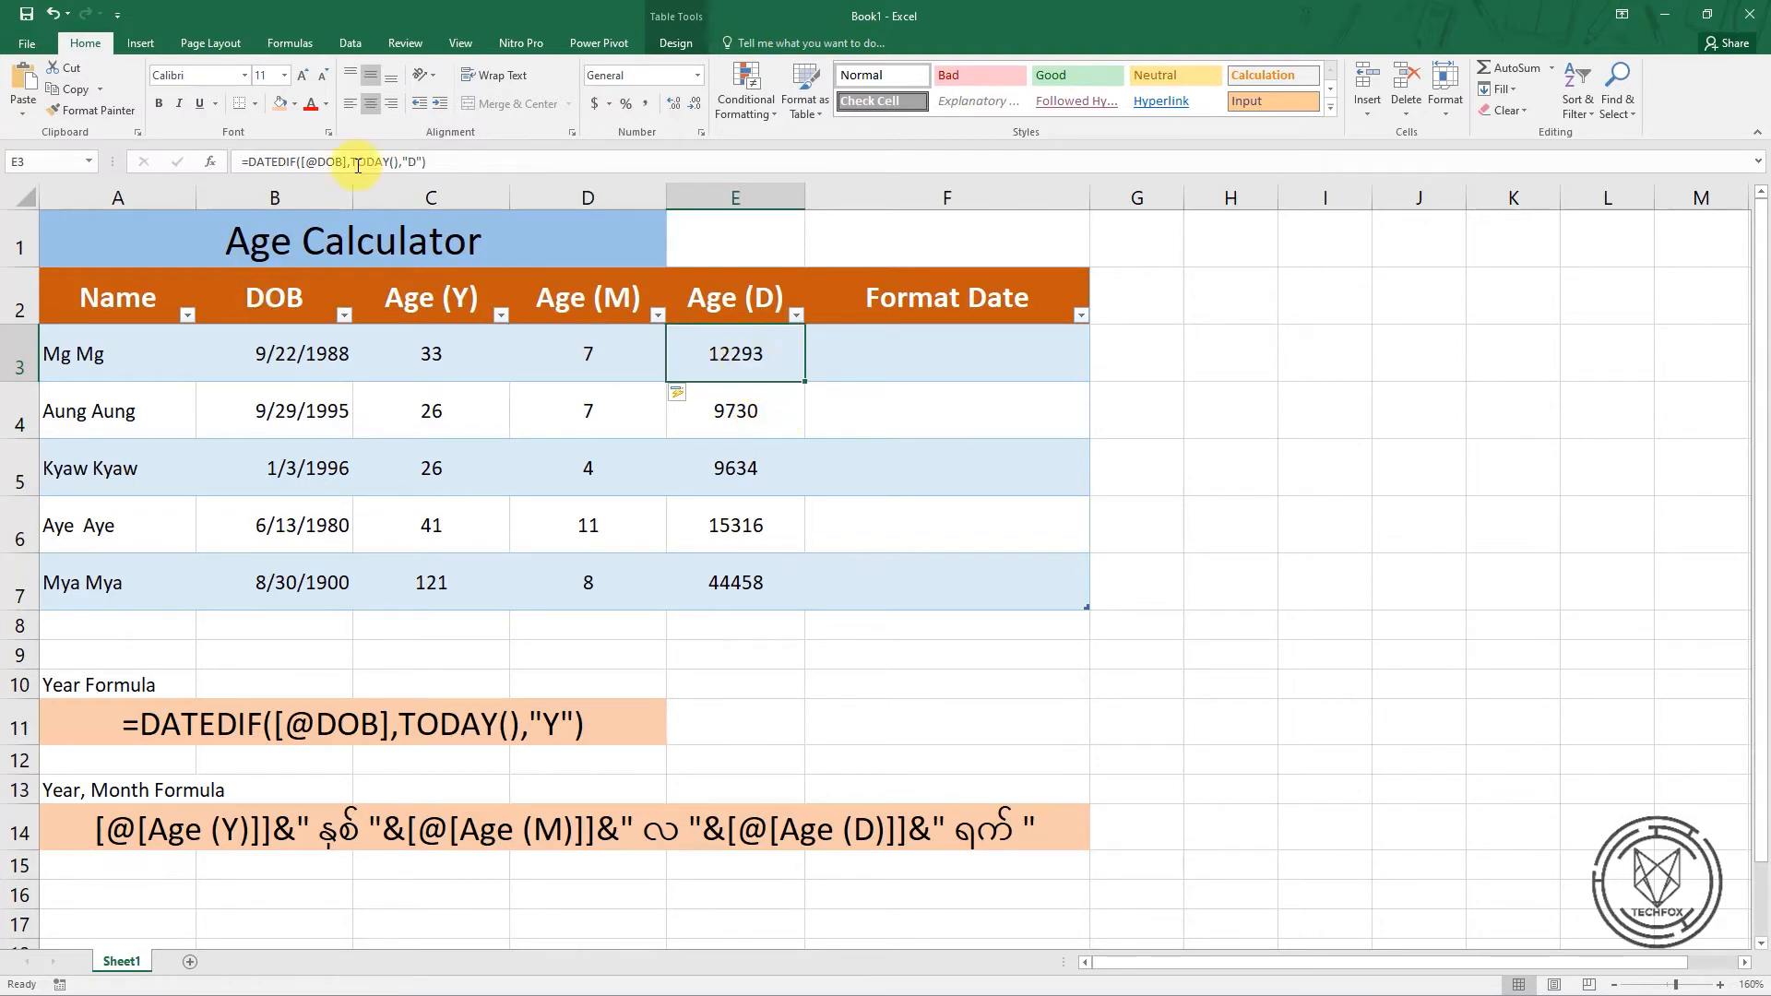
{"action": "left_click", "coordinate": [417, 163]}
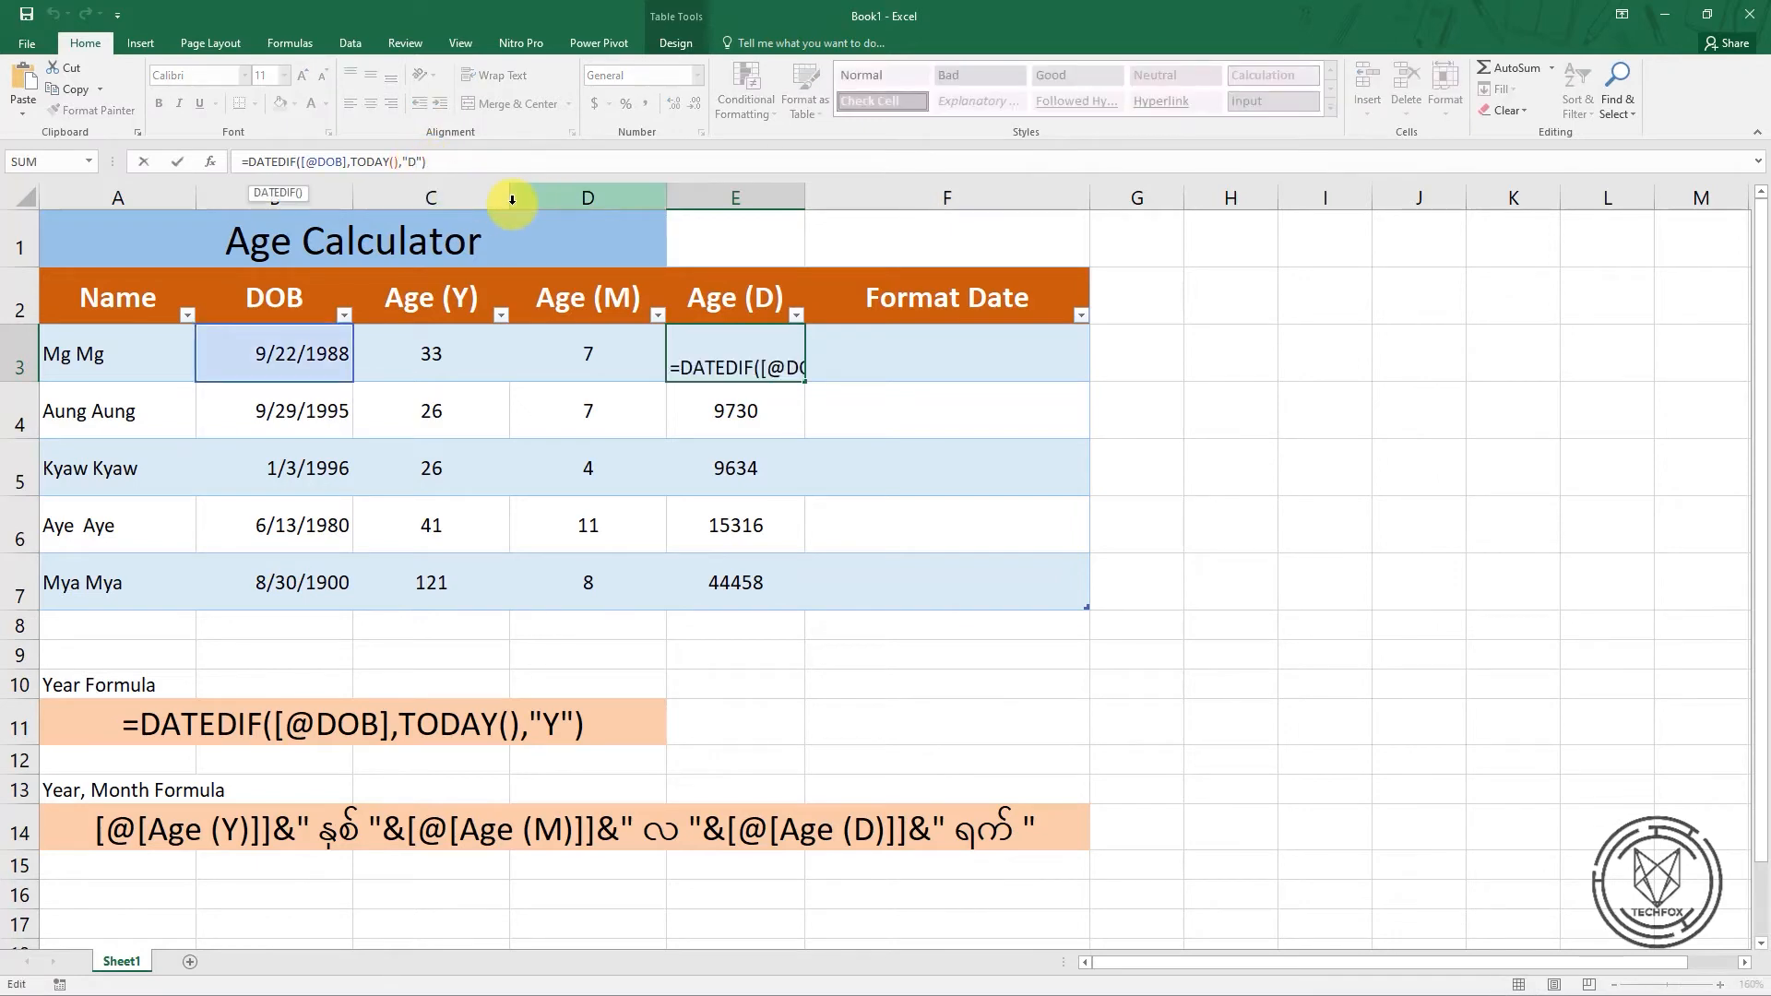
{"action": "key", "text": "Left"}
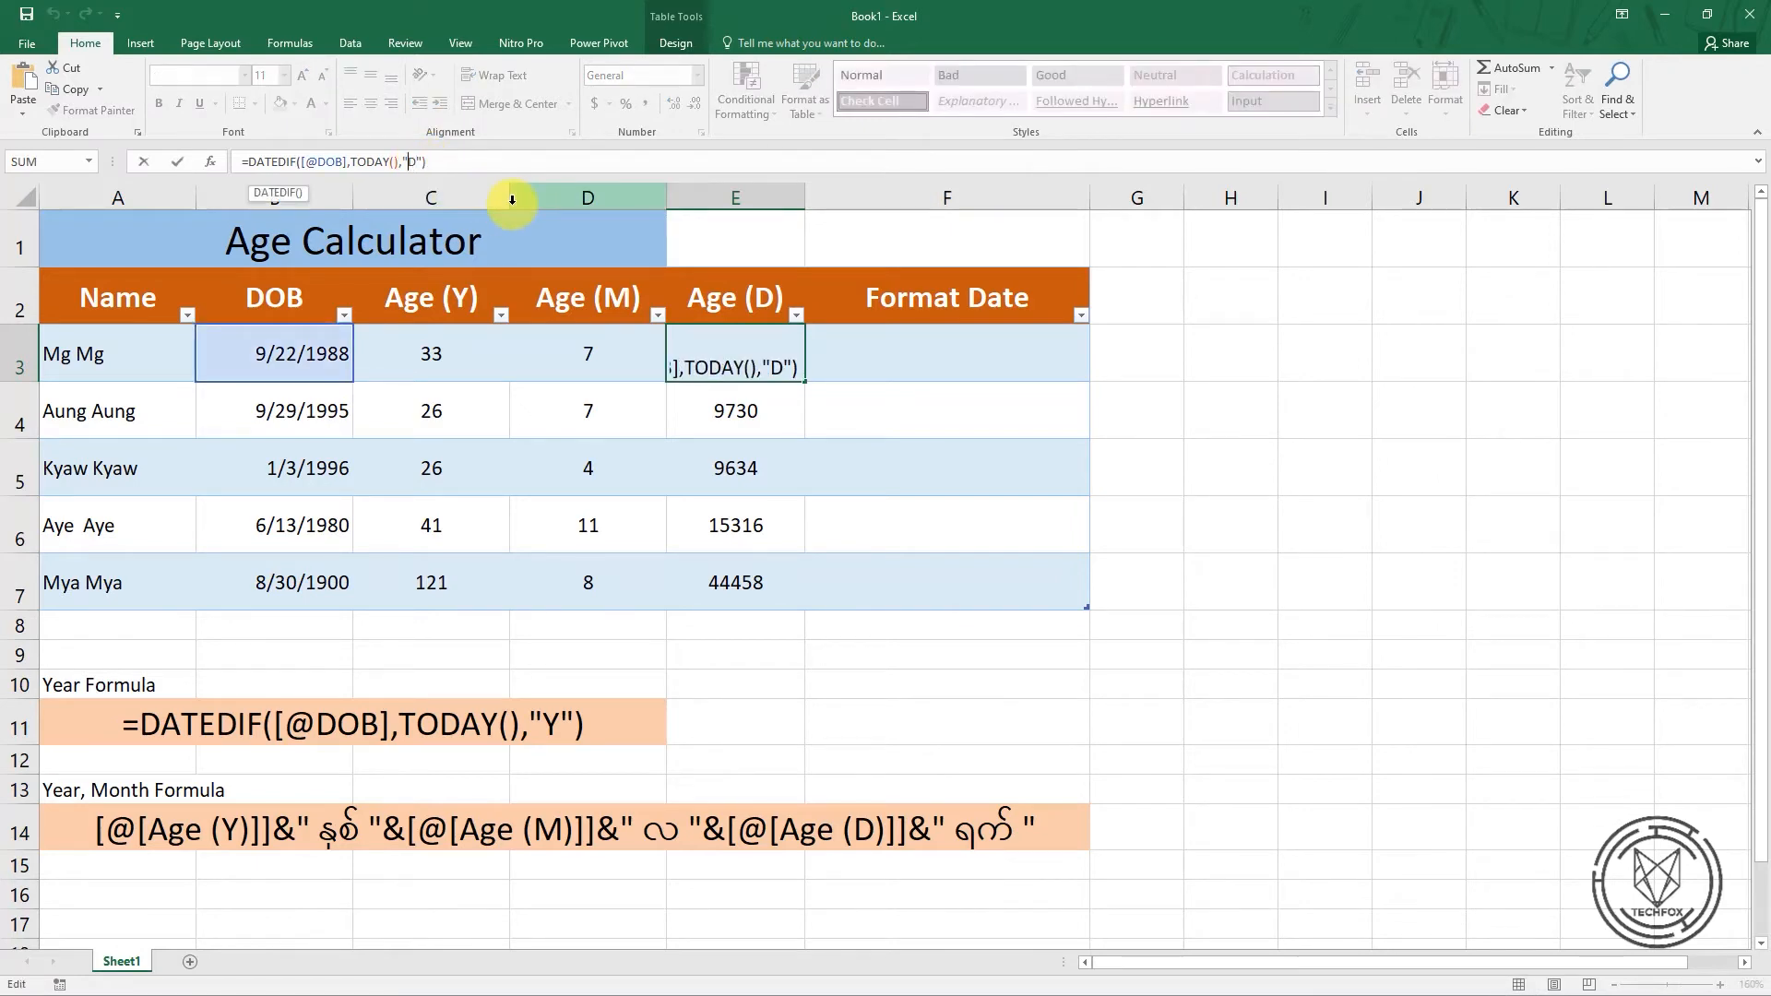
{"action": "type", "text": "M"}
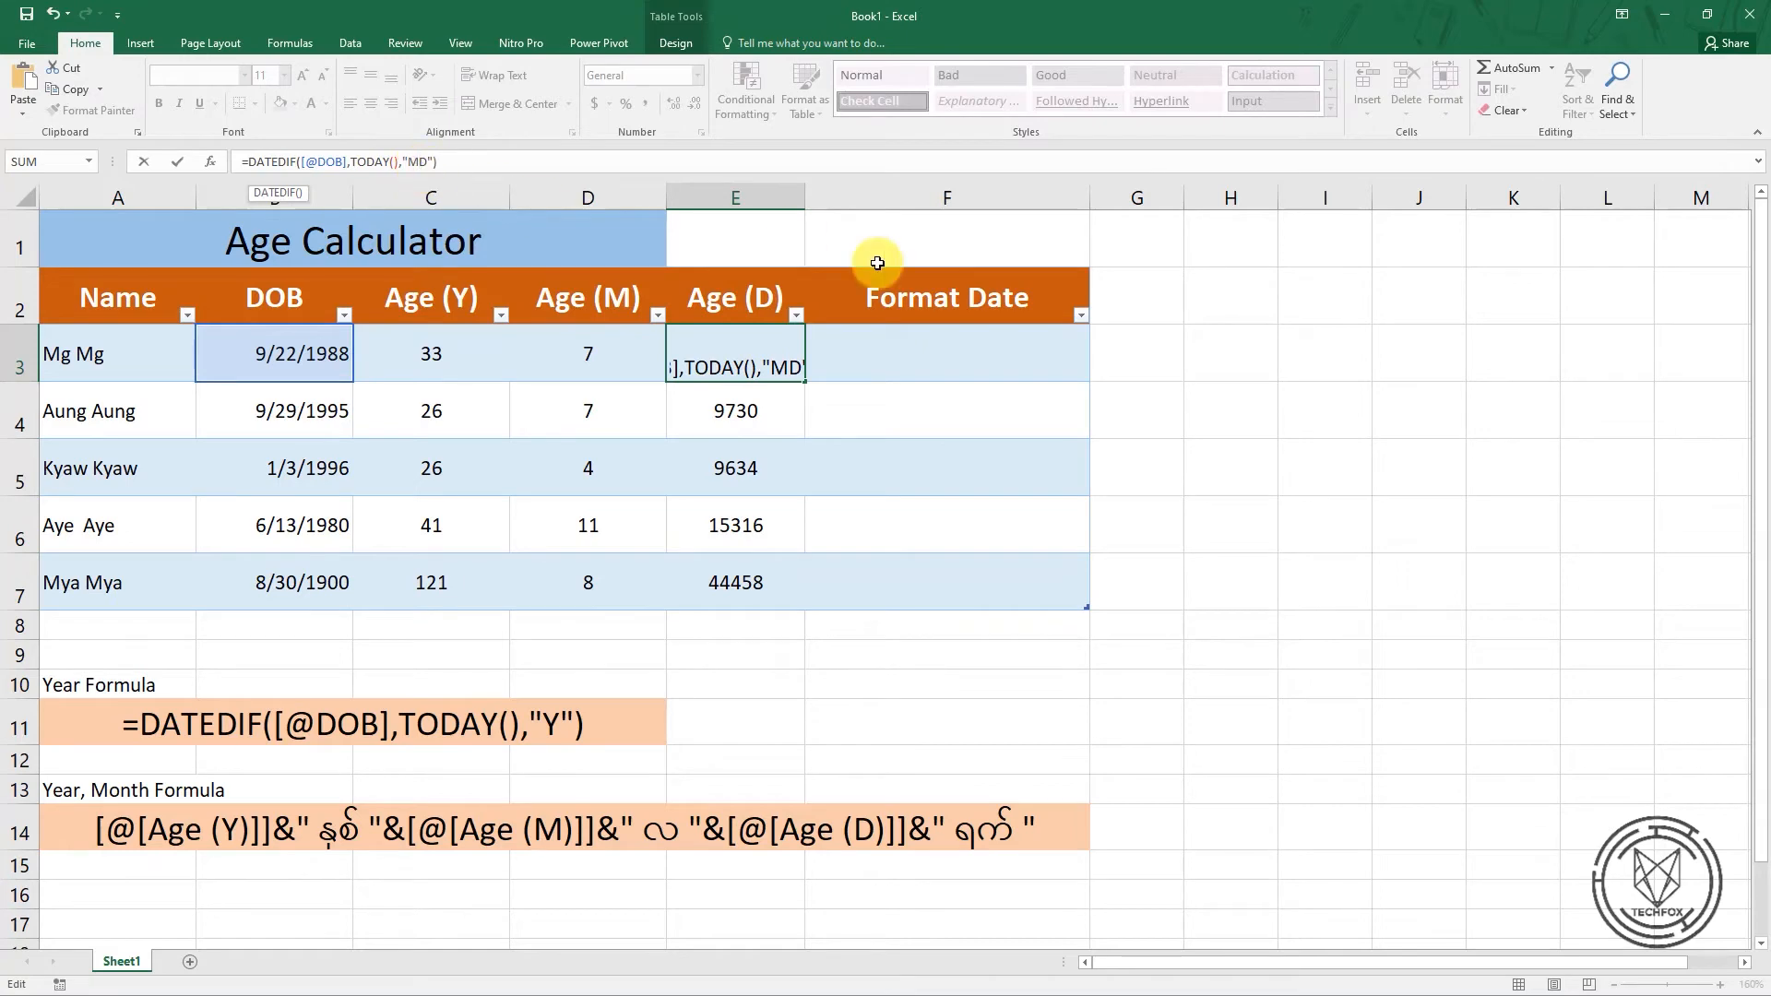
{"action": "key", "text": "Return"}
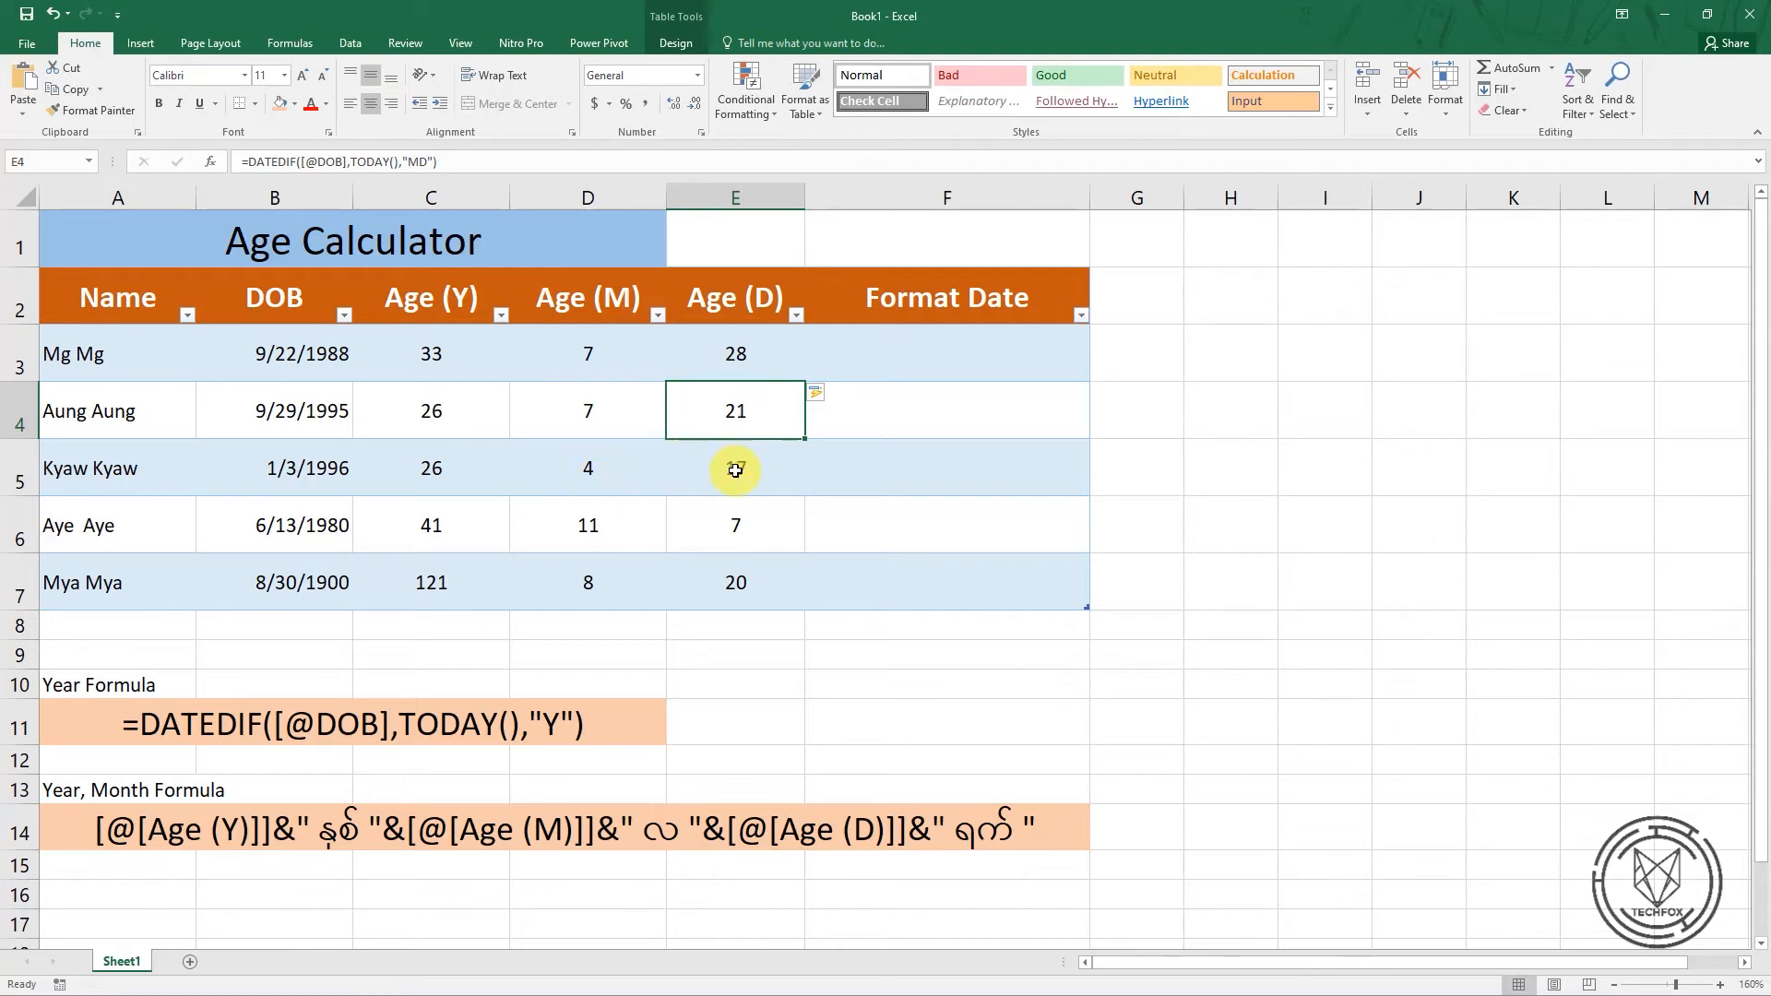
Replace the date of birth in cell B5 with a new test date and check that row's age in years
{"action": "left_click", "coordinate": [331, 469]}
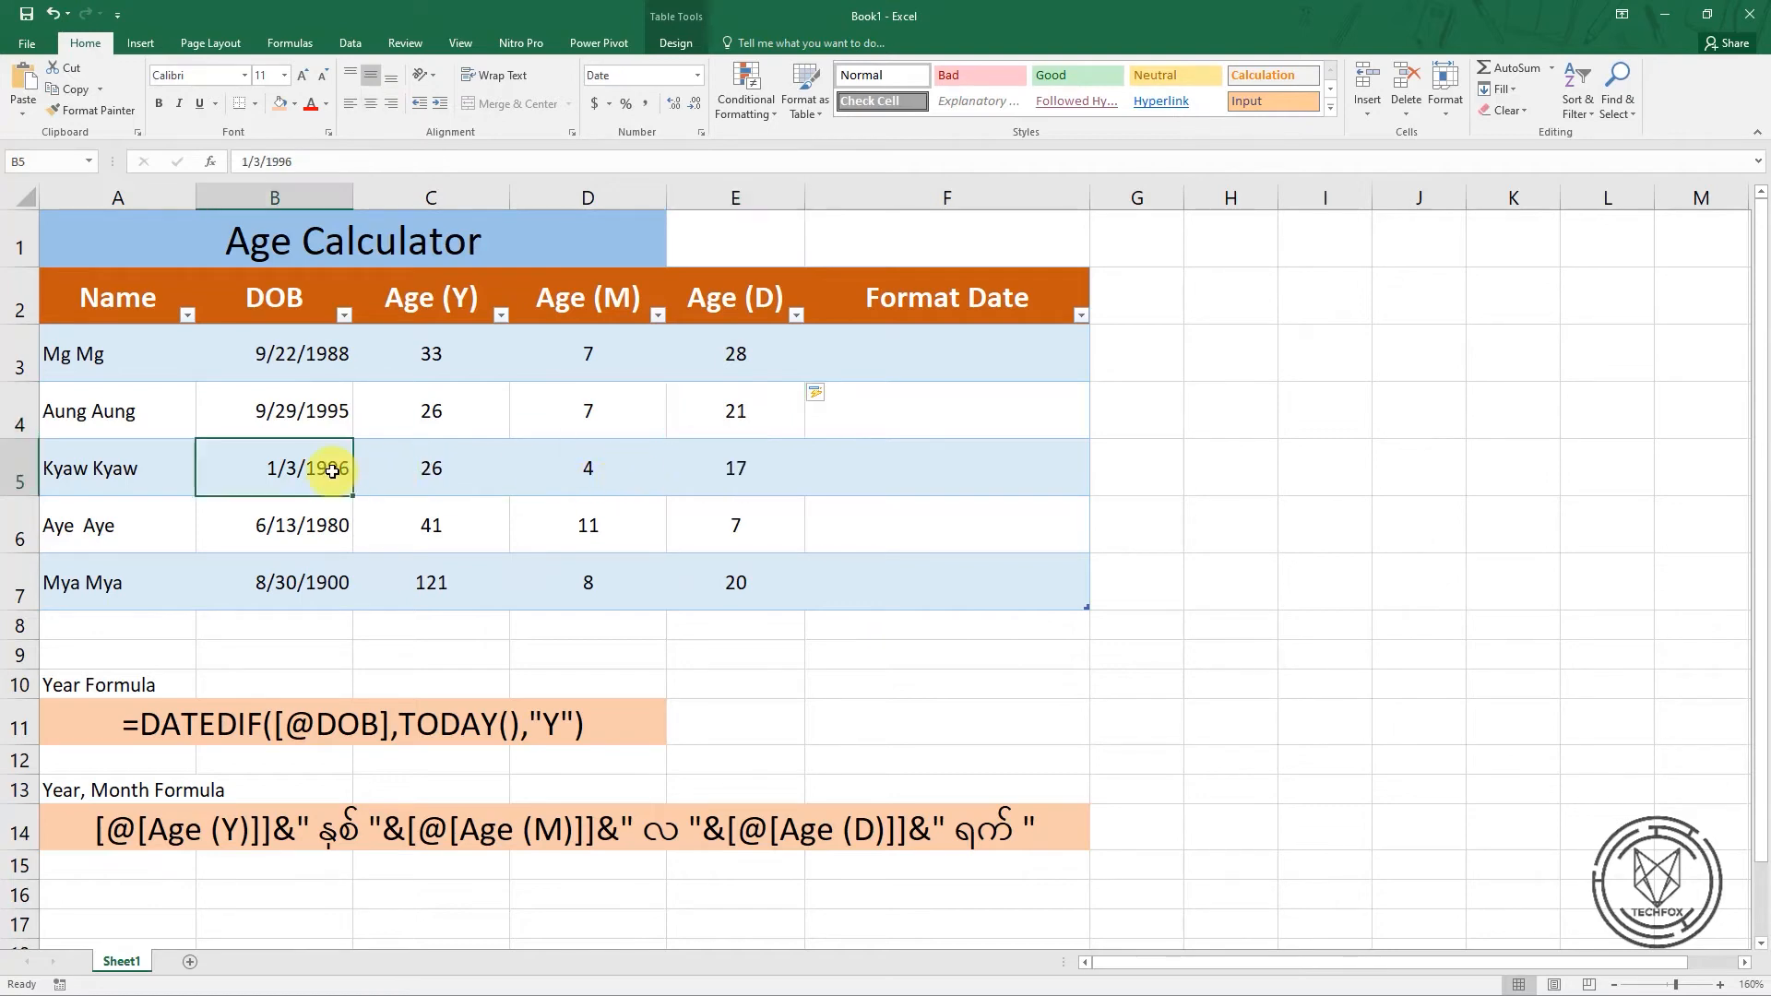
{"action": "left_click", "coordinate": [291, 162]}
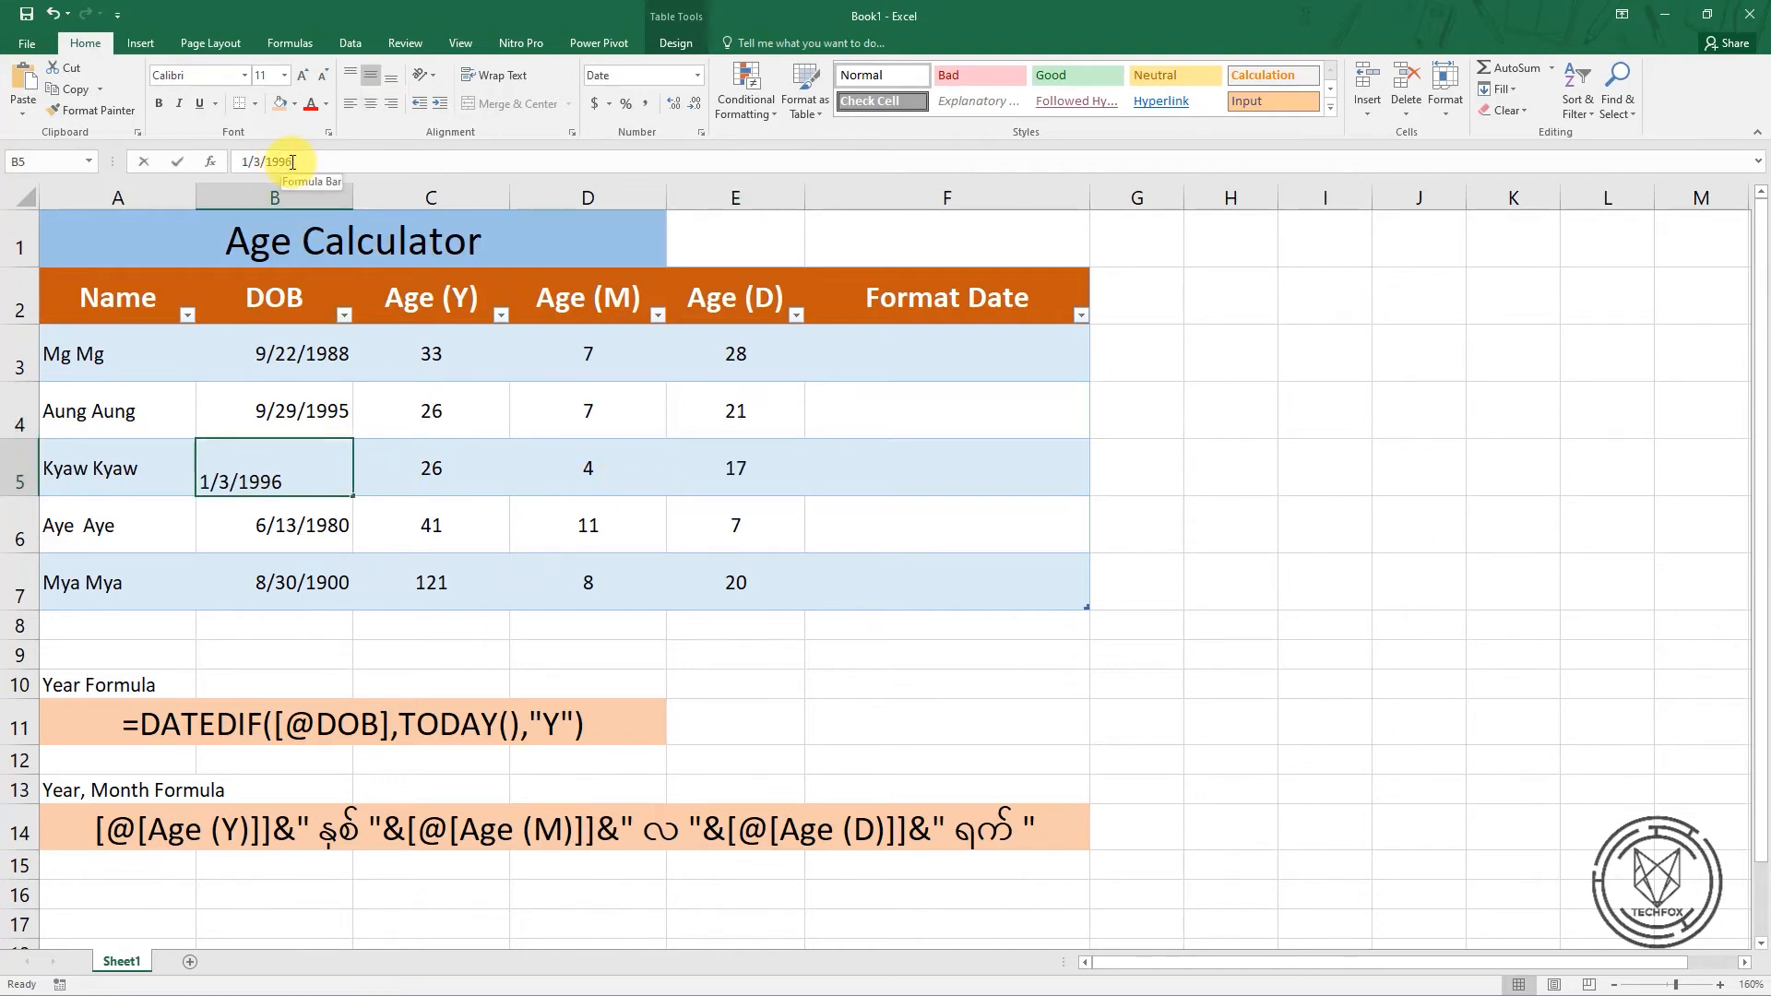
{"action": "key", "text": "BackSpace"}
{"action": "key", "text": "BackSpace"}
{"action": "key", "text": "BackSpace"}
{"action": "key", "text": "BackSpace"}
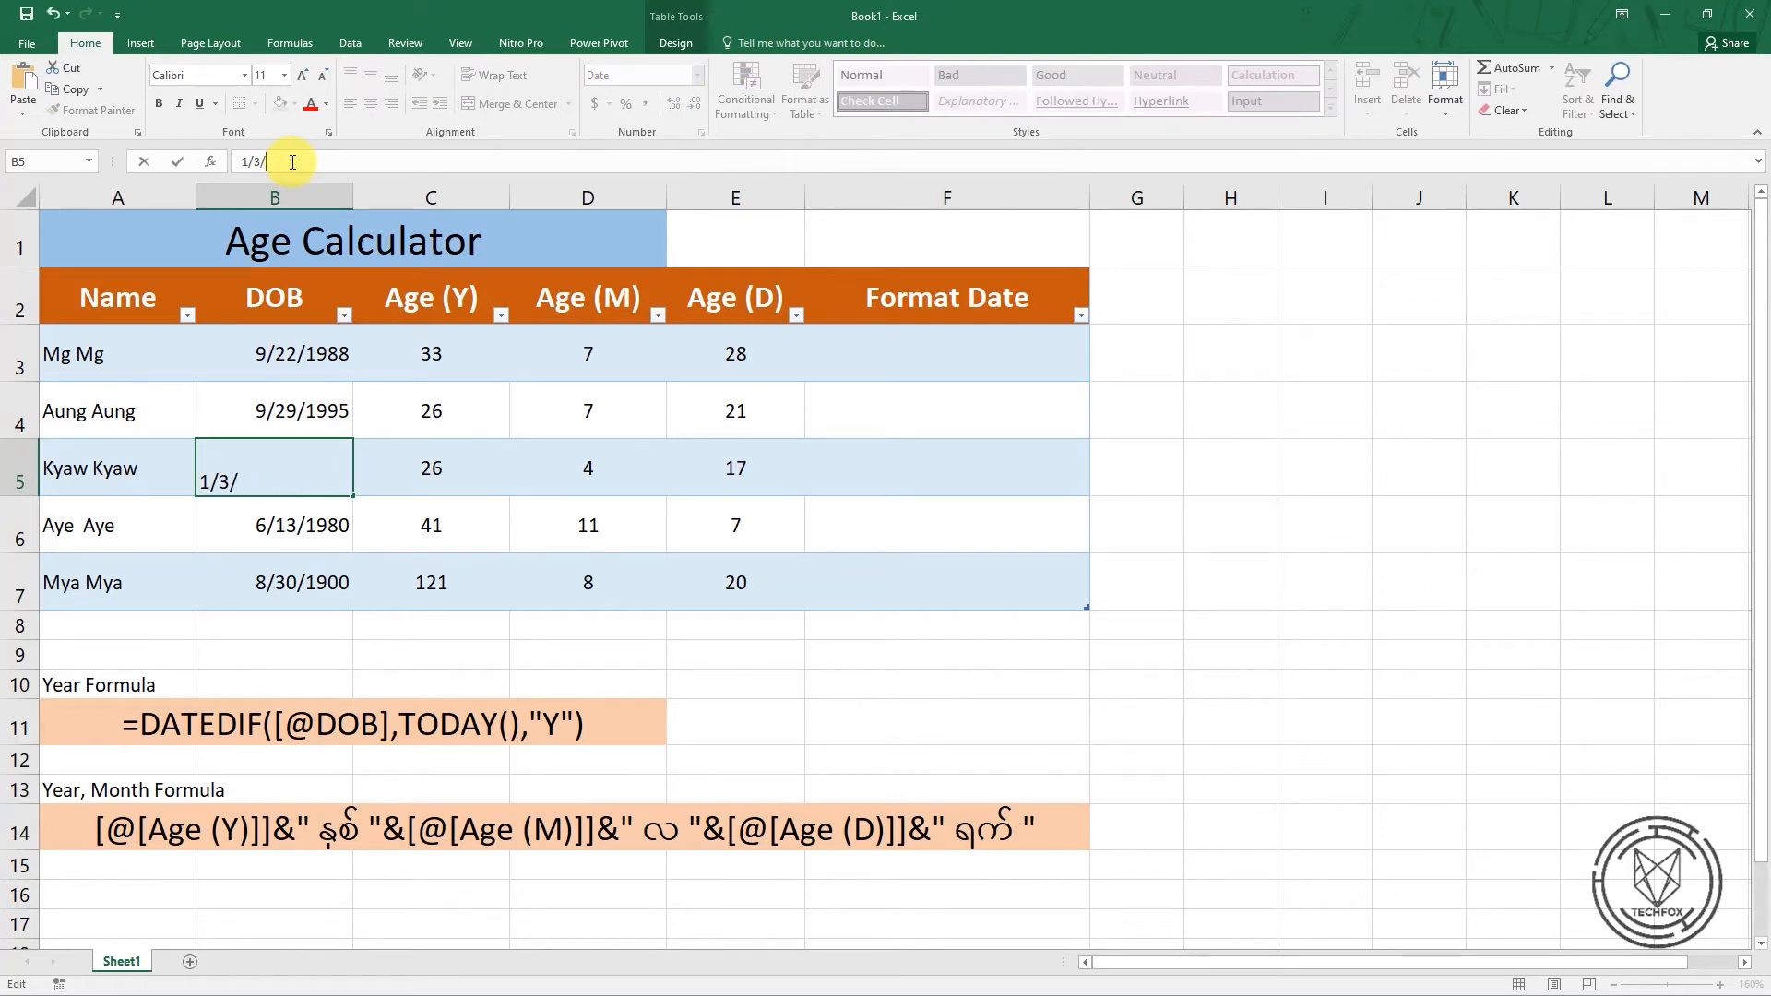
{"action": "type", "text": "2000"}
{"action": "key", "text": "Left"}
{"action": "key", "text": "Left"}
{"action": "key", "text": "Left"}
{"action": "key", "text": "Left"}
{"action": "key", "text": "Left"}
{"action": "key", "text": "BackSpace"}
{"action": "key", "text": "super"}
{"action": "key", "text": "super"}
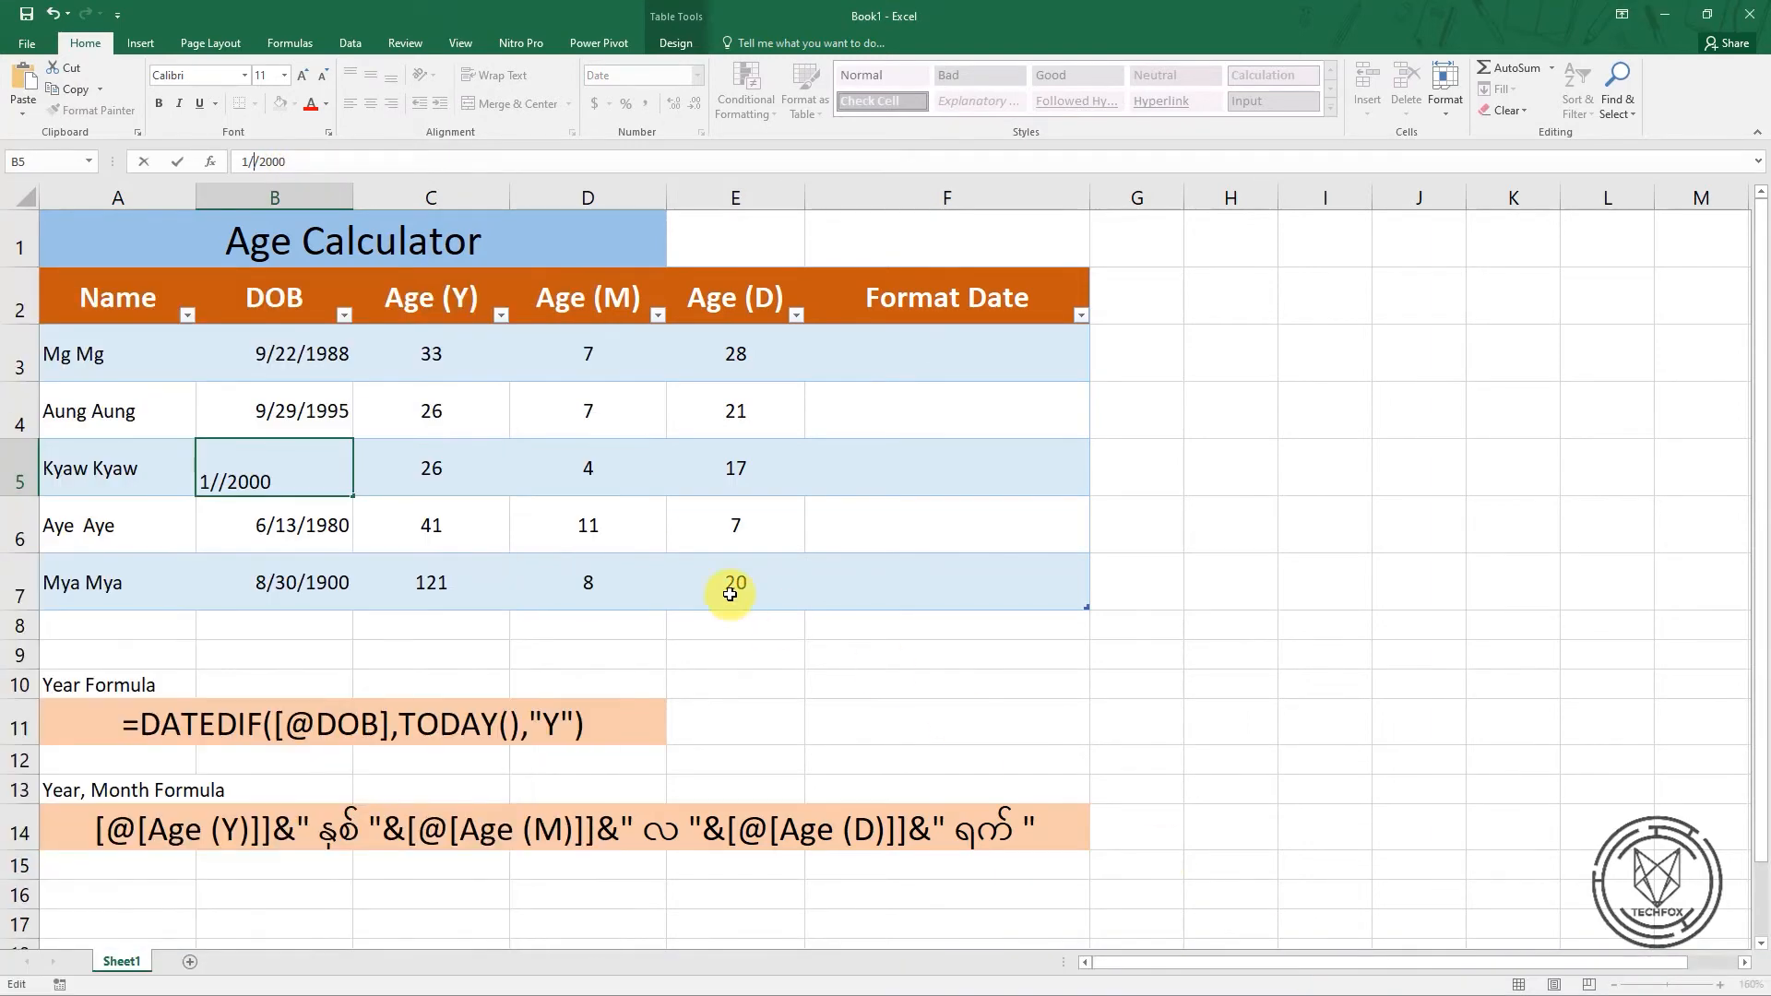
{"action": "type", "text": "20"}
{"action": "key", "text": "BackSpace"}
{"action": "type", "text": "5"}
{"action": "key", "text": "Return"}
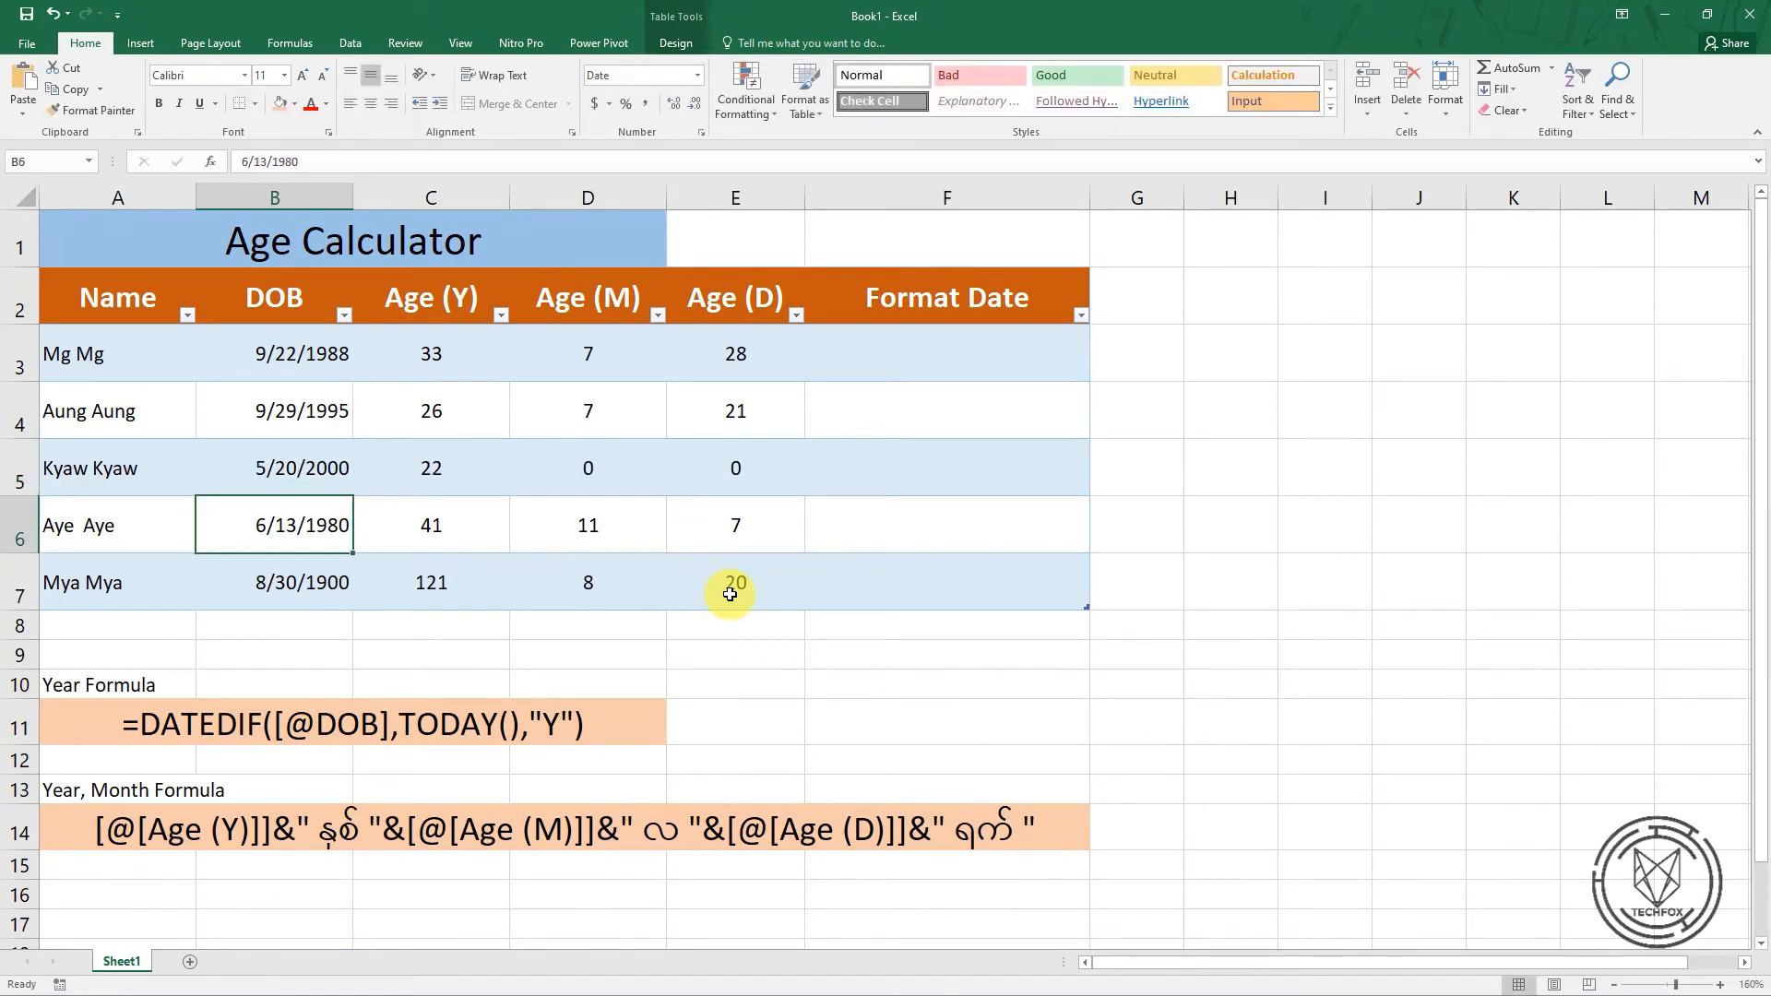
{"action": "left_click", "coordinate": [439, 471]}
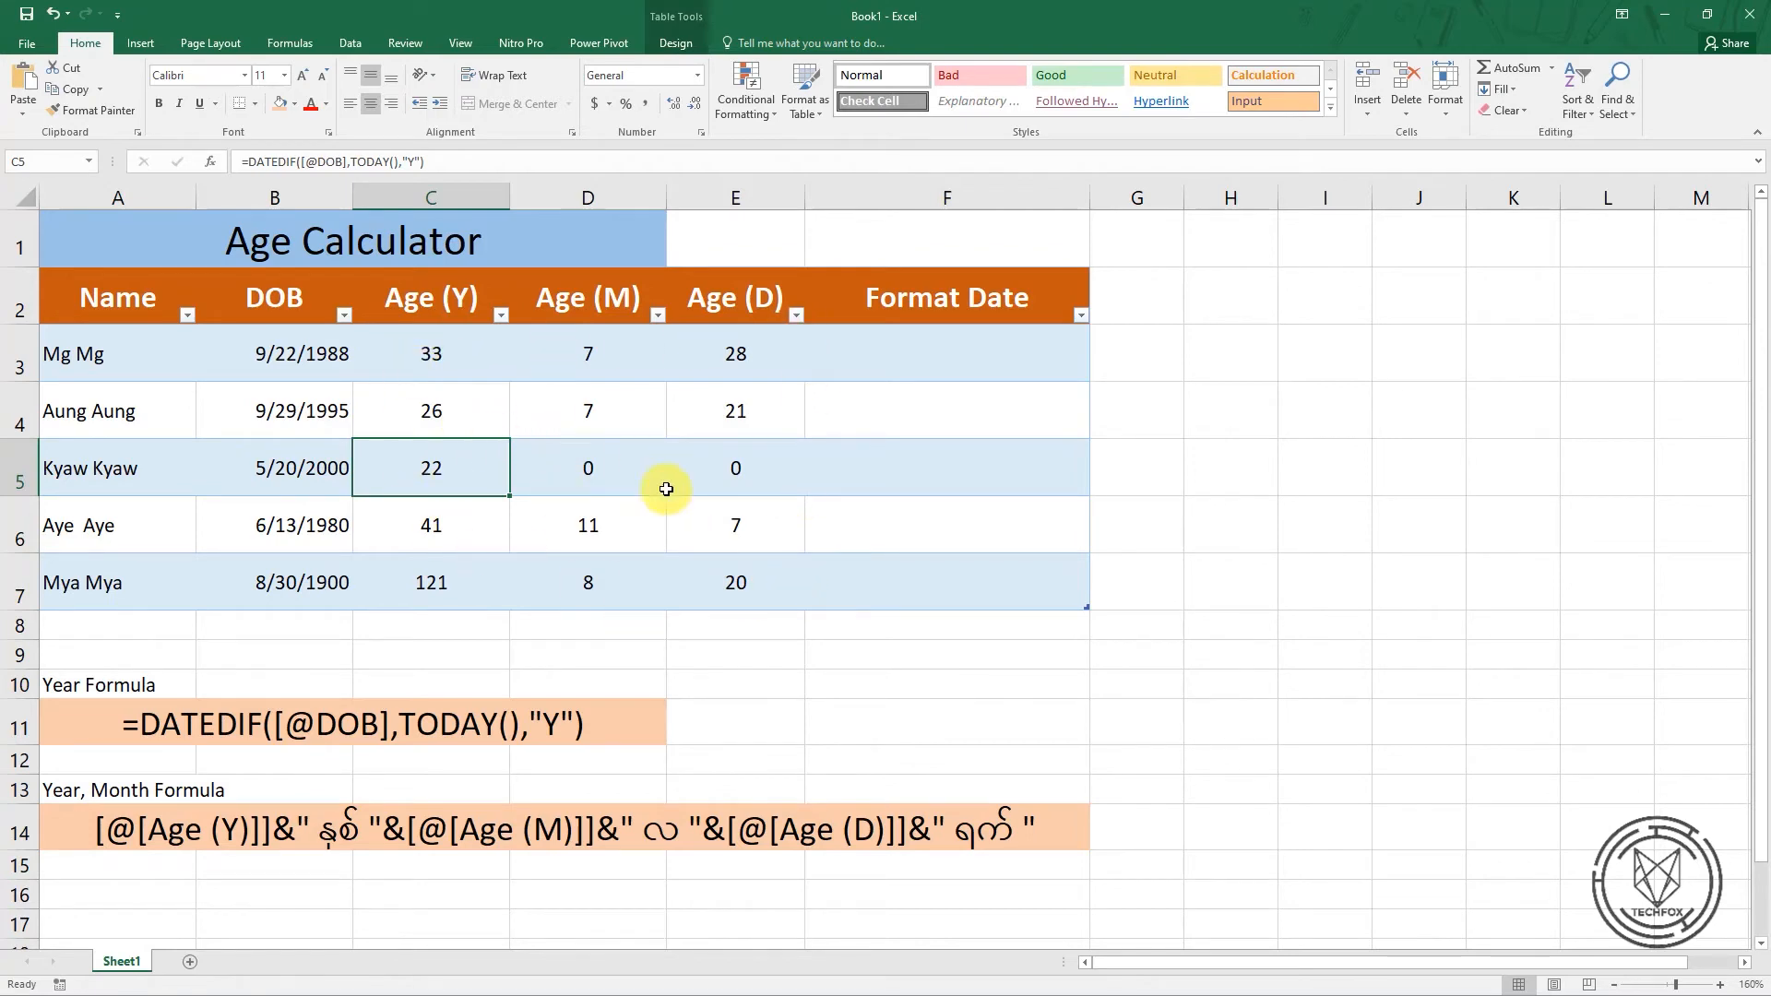
Start a formula in F3 of the Format Date column that joins the row's Age (Y) value with the label " နှစ် "
{"action": "left_click", "coordinate": [858, 363]}
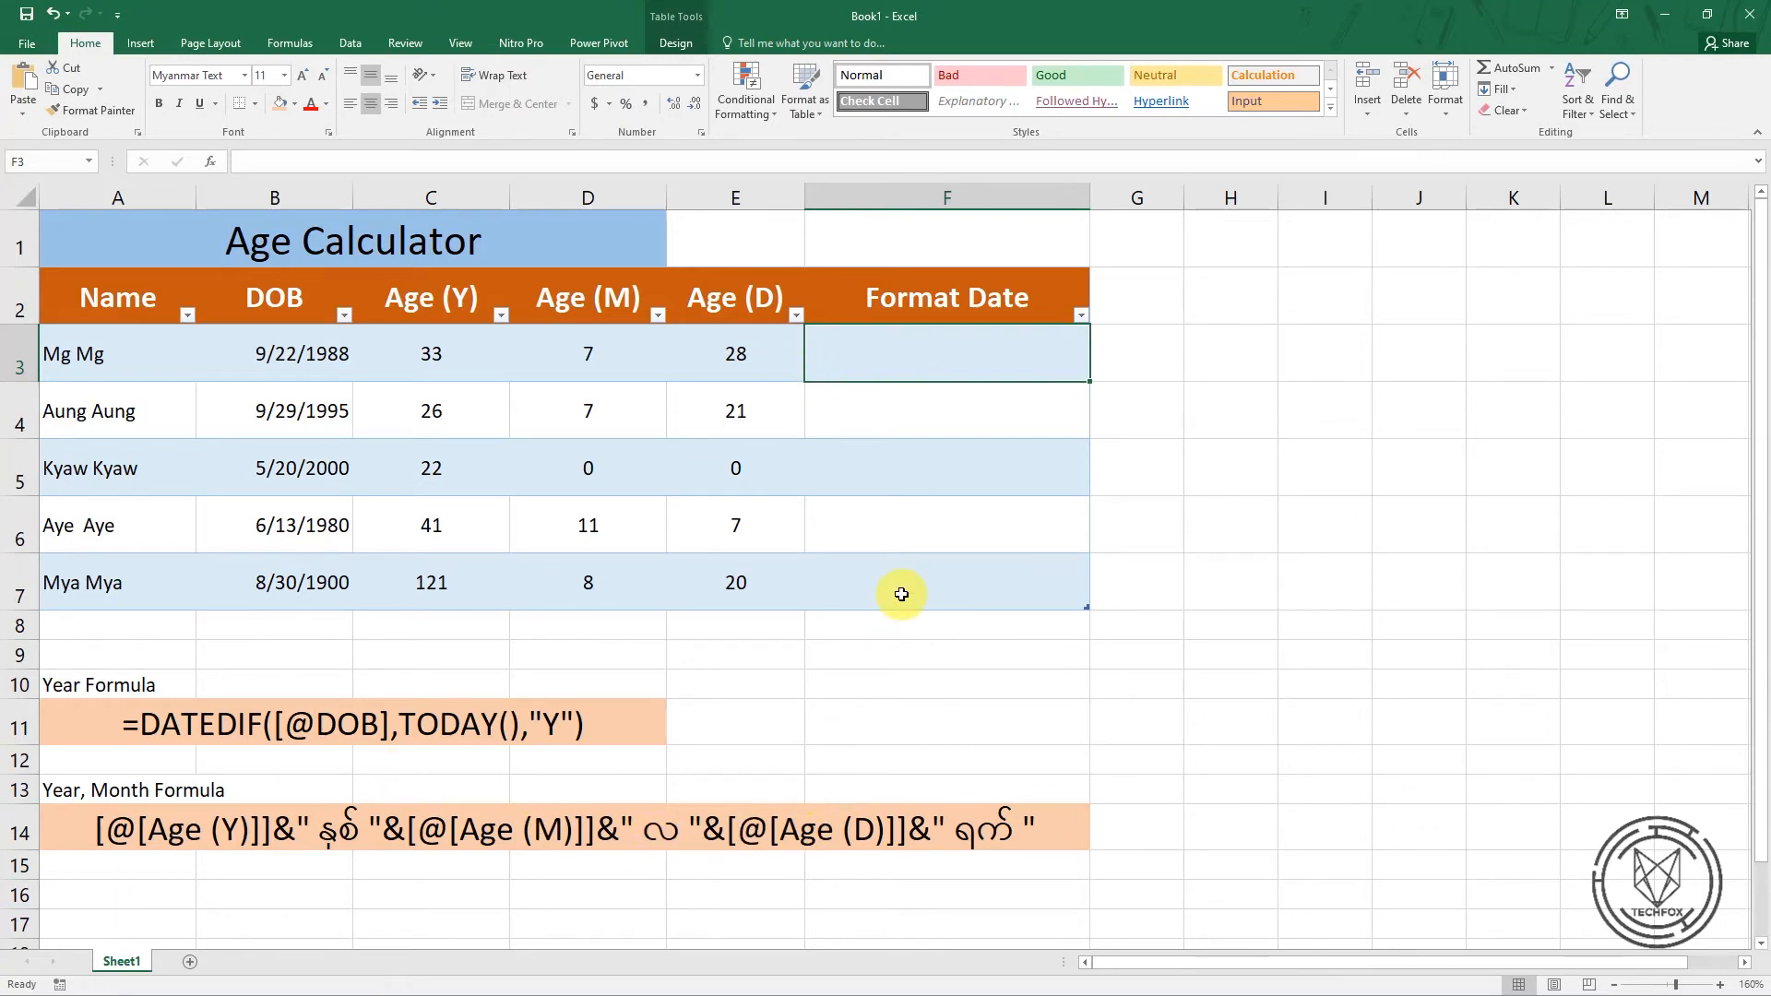
{"action": "type", "text": "="}
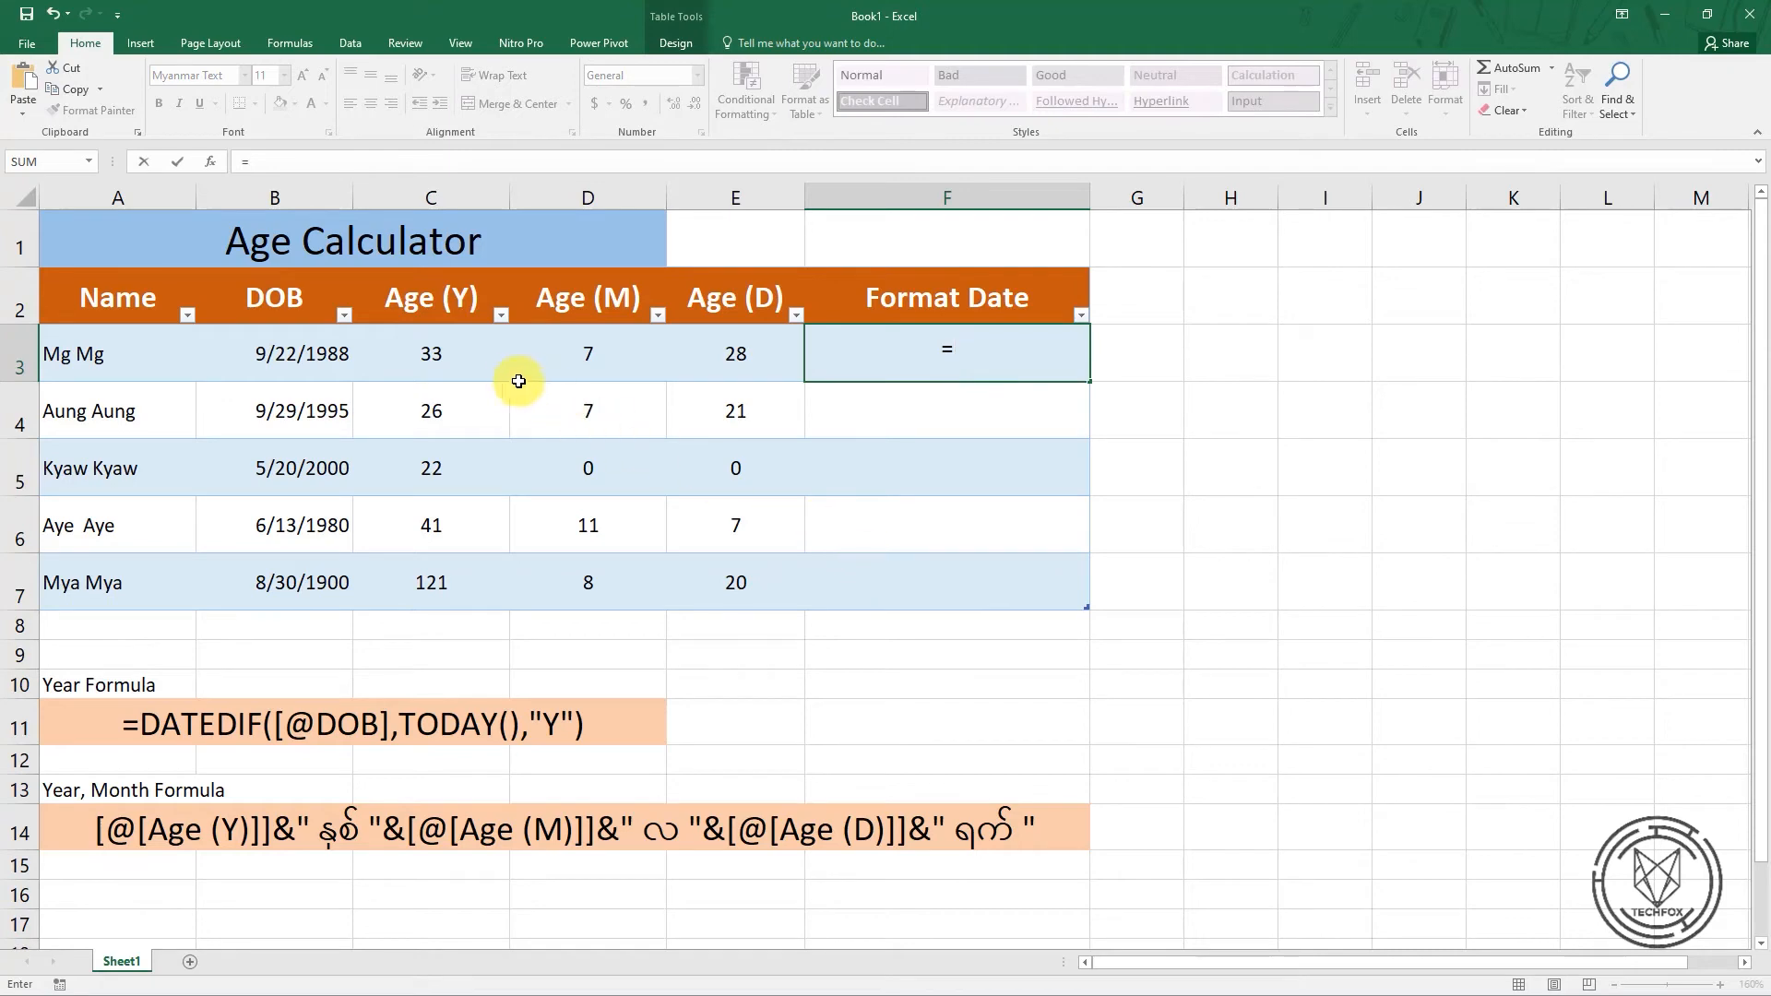
{"action": "left_click", "coordinate": [435, 365]}
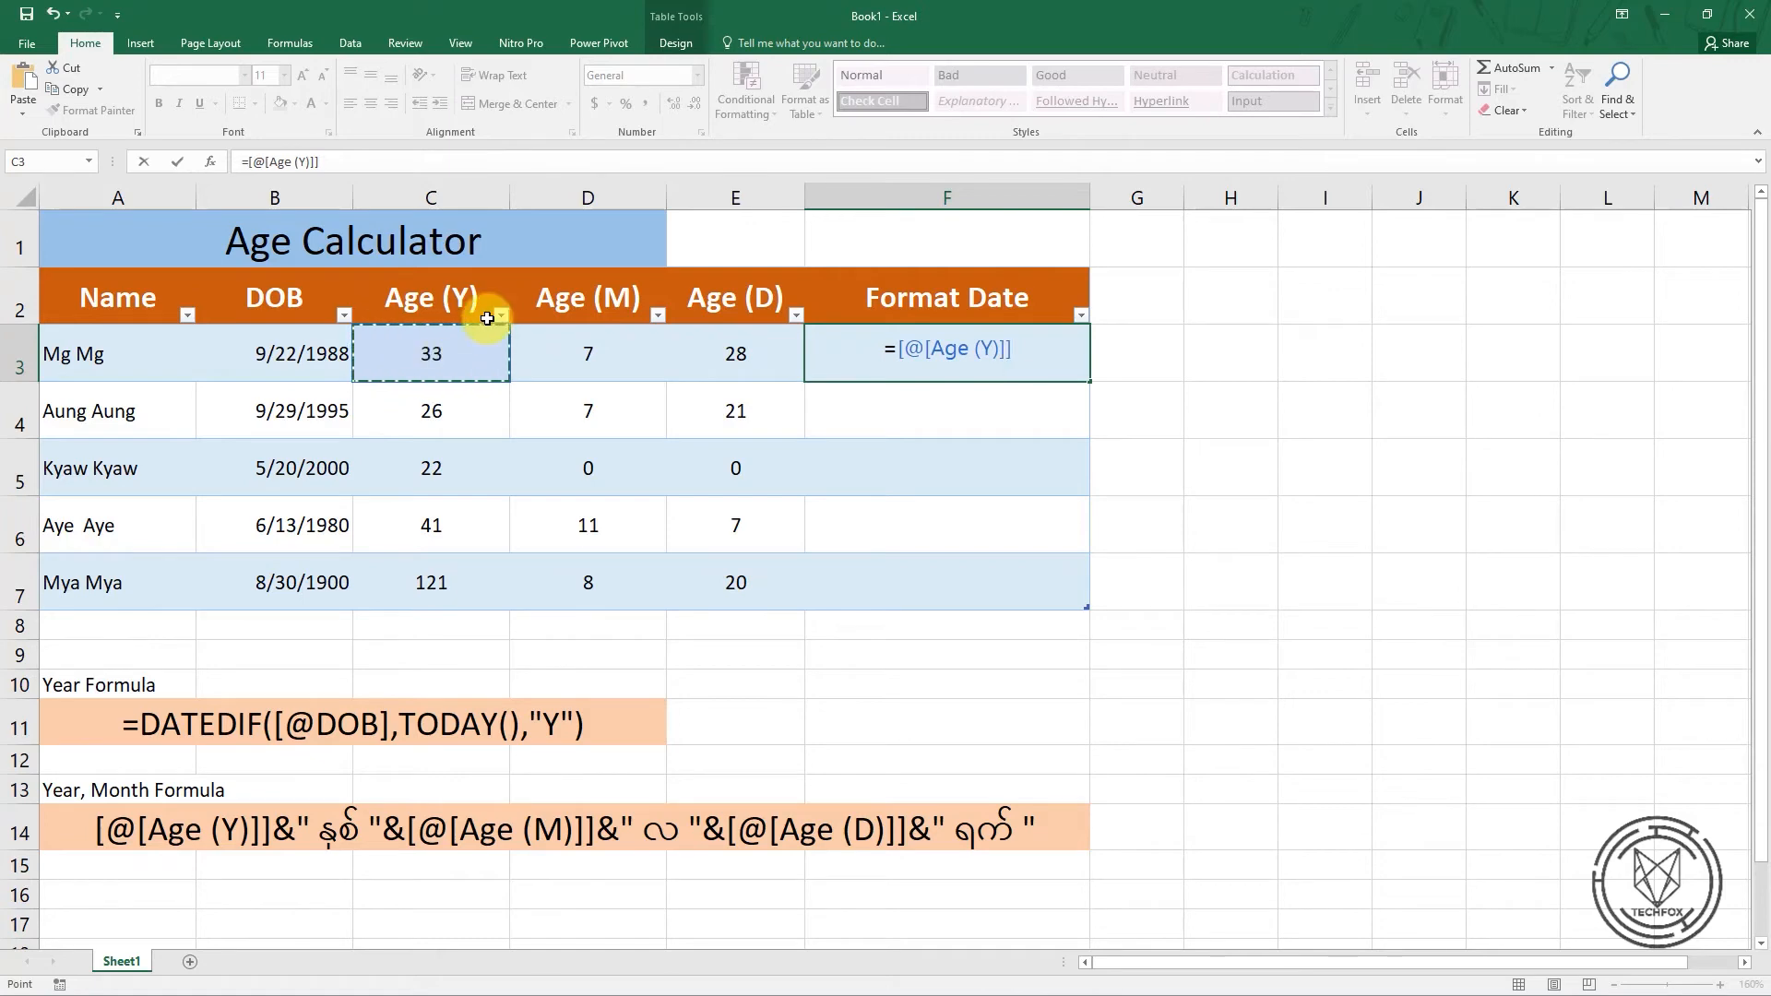
{"action": "type", "text": "&"}
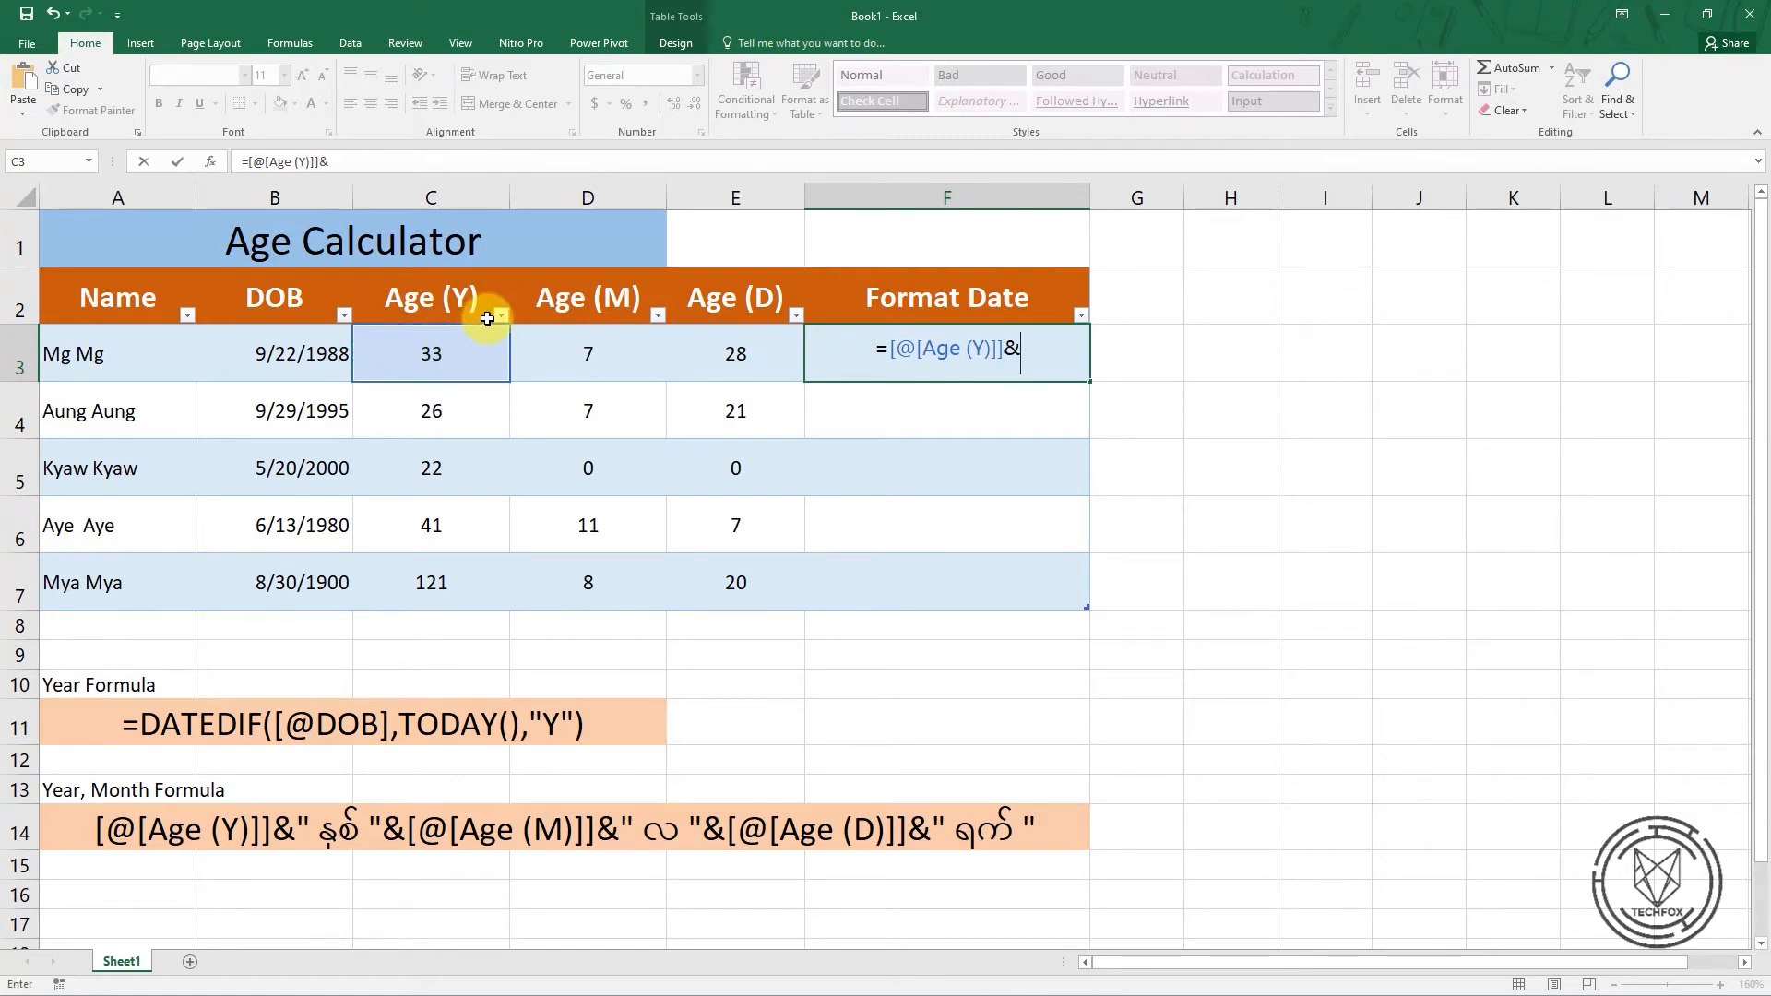
{"action": "type", "text": "\""}
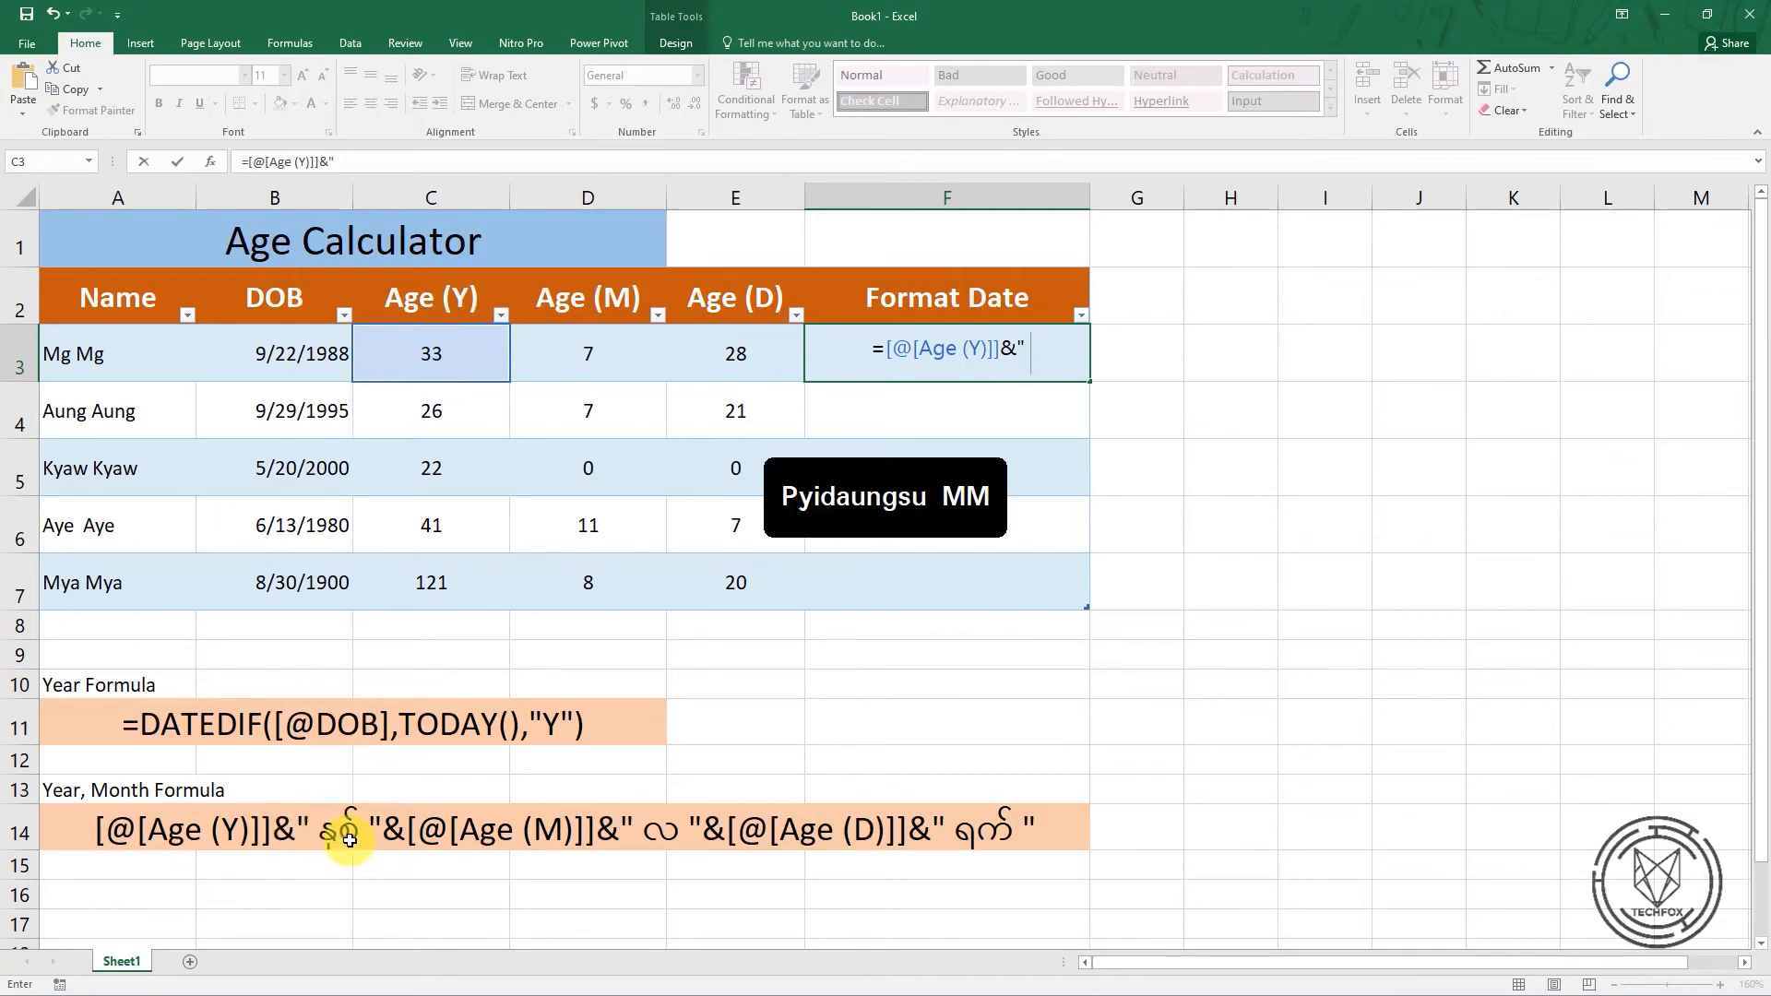
{"action": "type", "text": " နှစ်"}
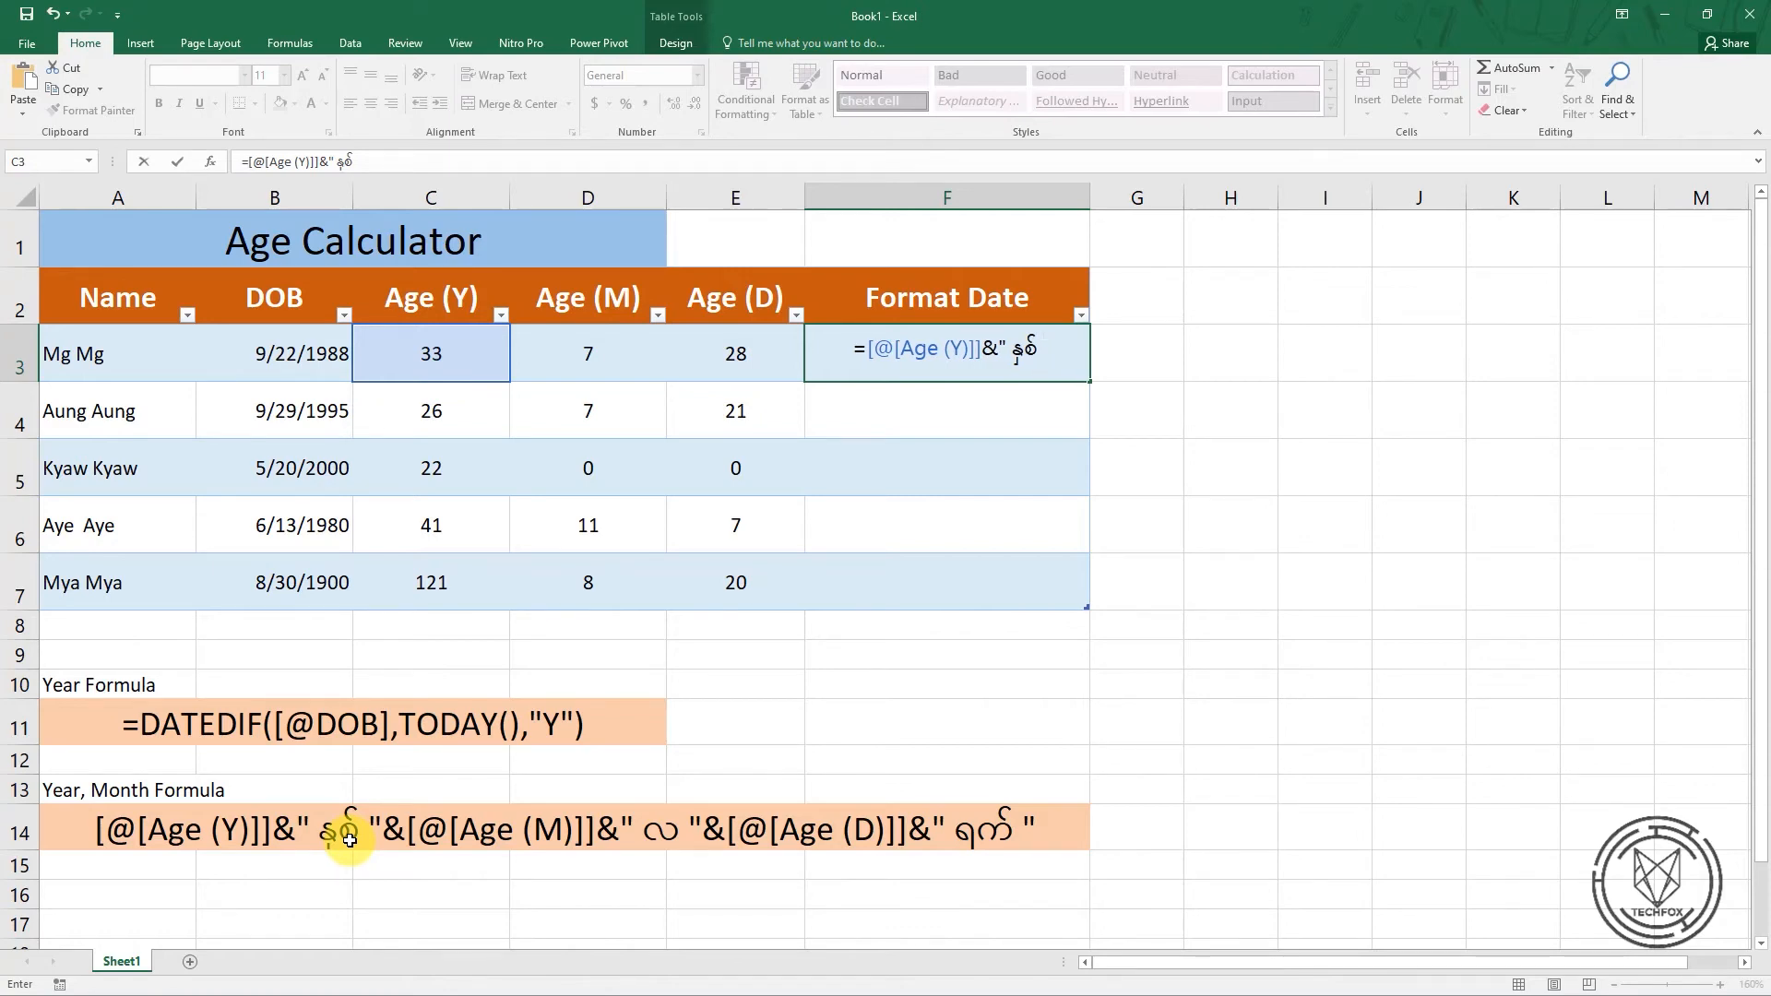
{"action": "key", "text": "ctrl+shift"}
{"action": "key", "text": "ctrl+shift"}
{"action": "key", "text": "ctrl+shift"}
{"action": "key", "text": "ctrl+shift"}
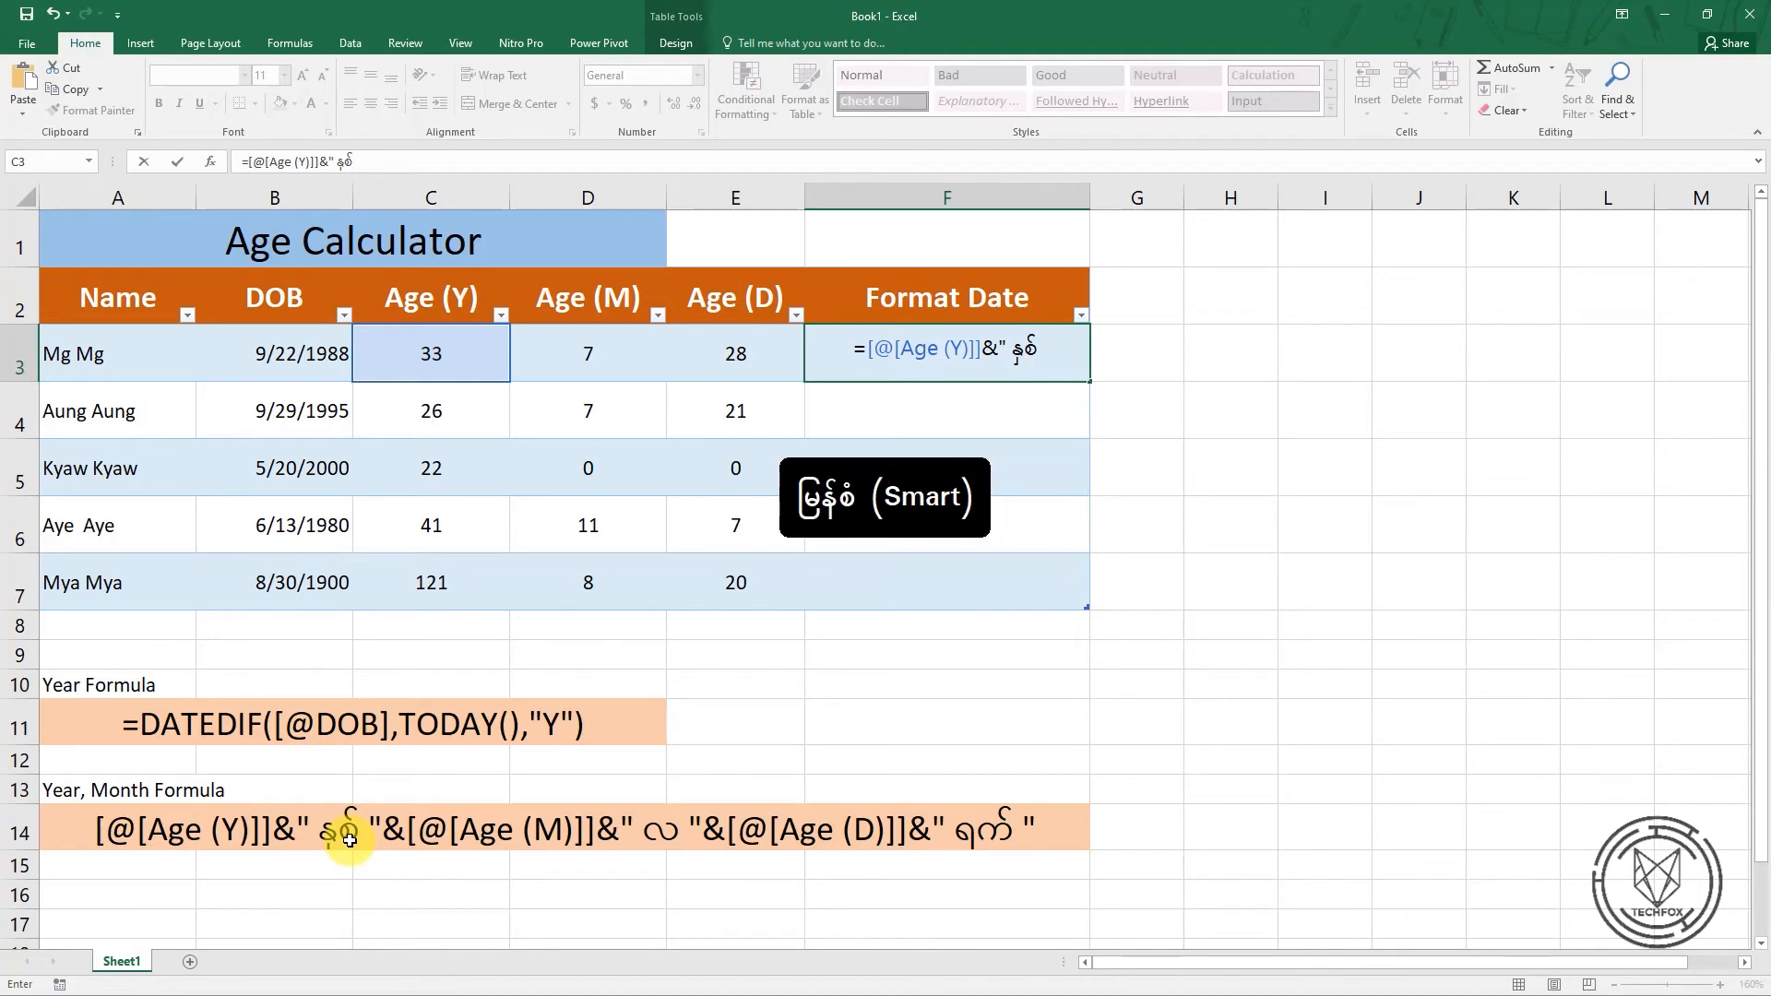
{"action": "type", "text": "ဓ"}
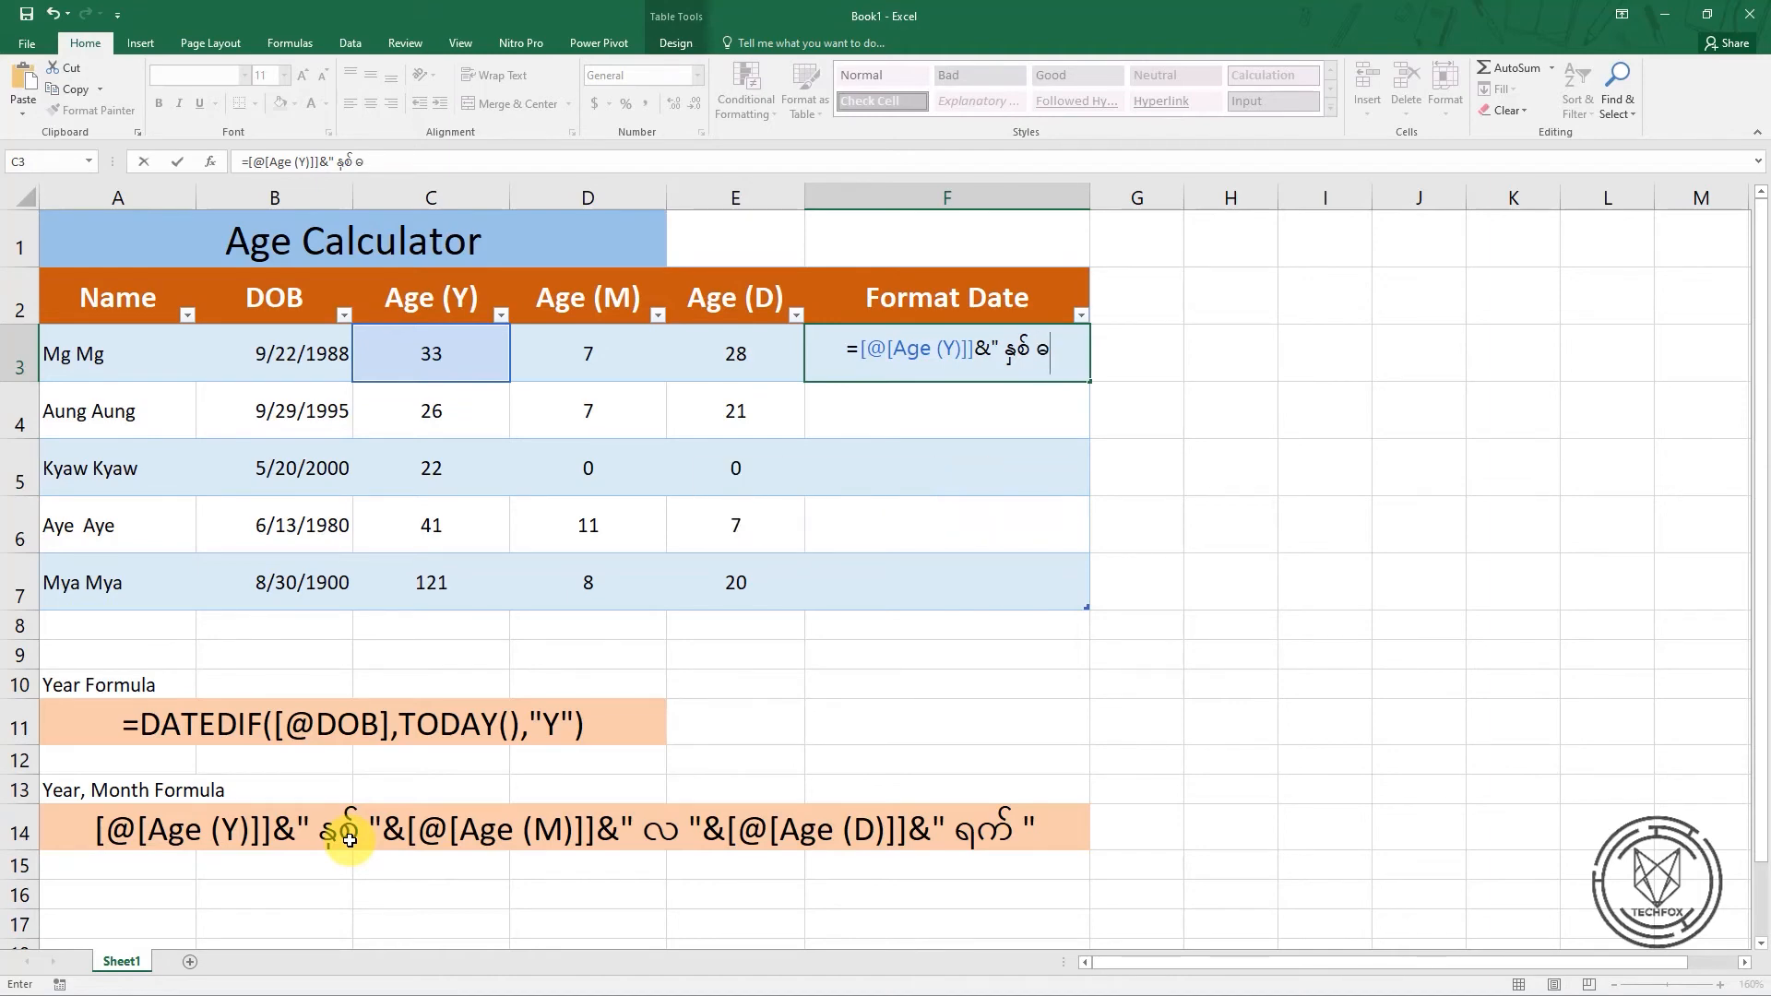
{"action": "key", "text": "BackSpace"}
{"action": "type", "text": "\""}
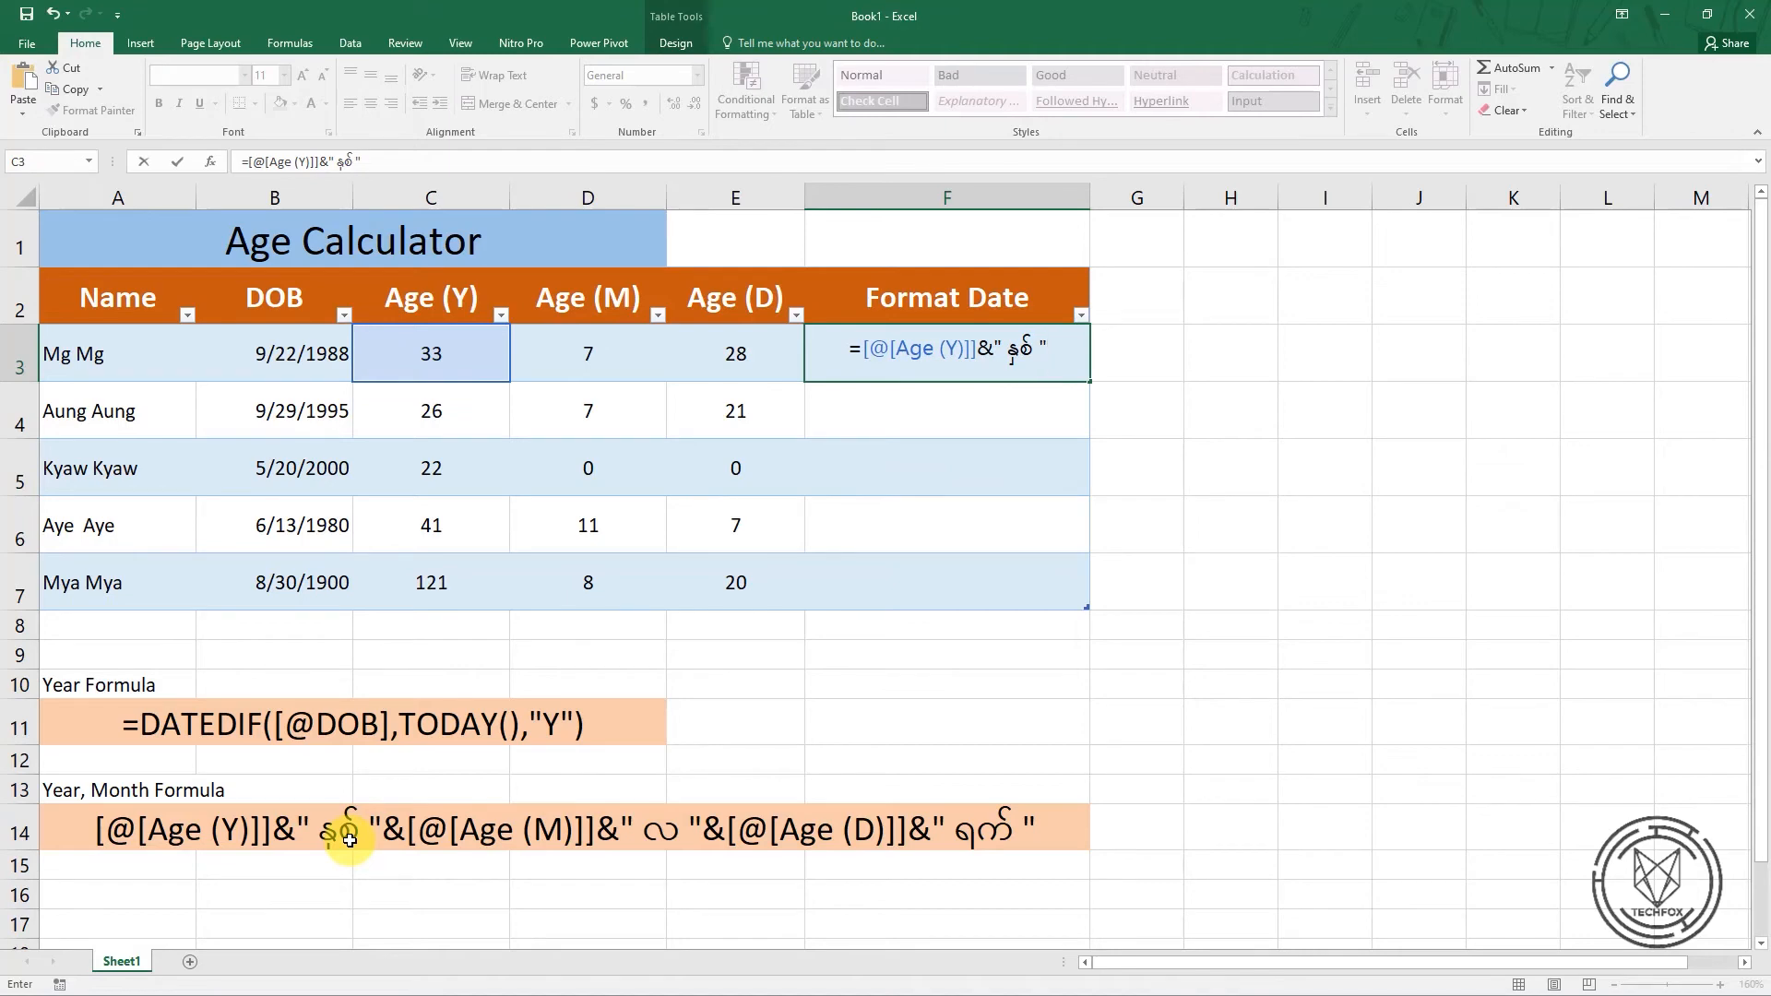
{"action": "type", "text": "&"}
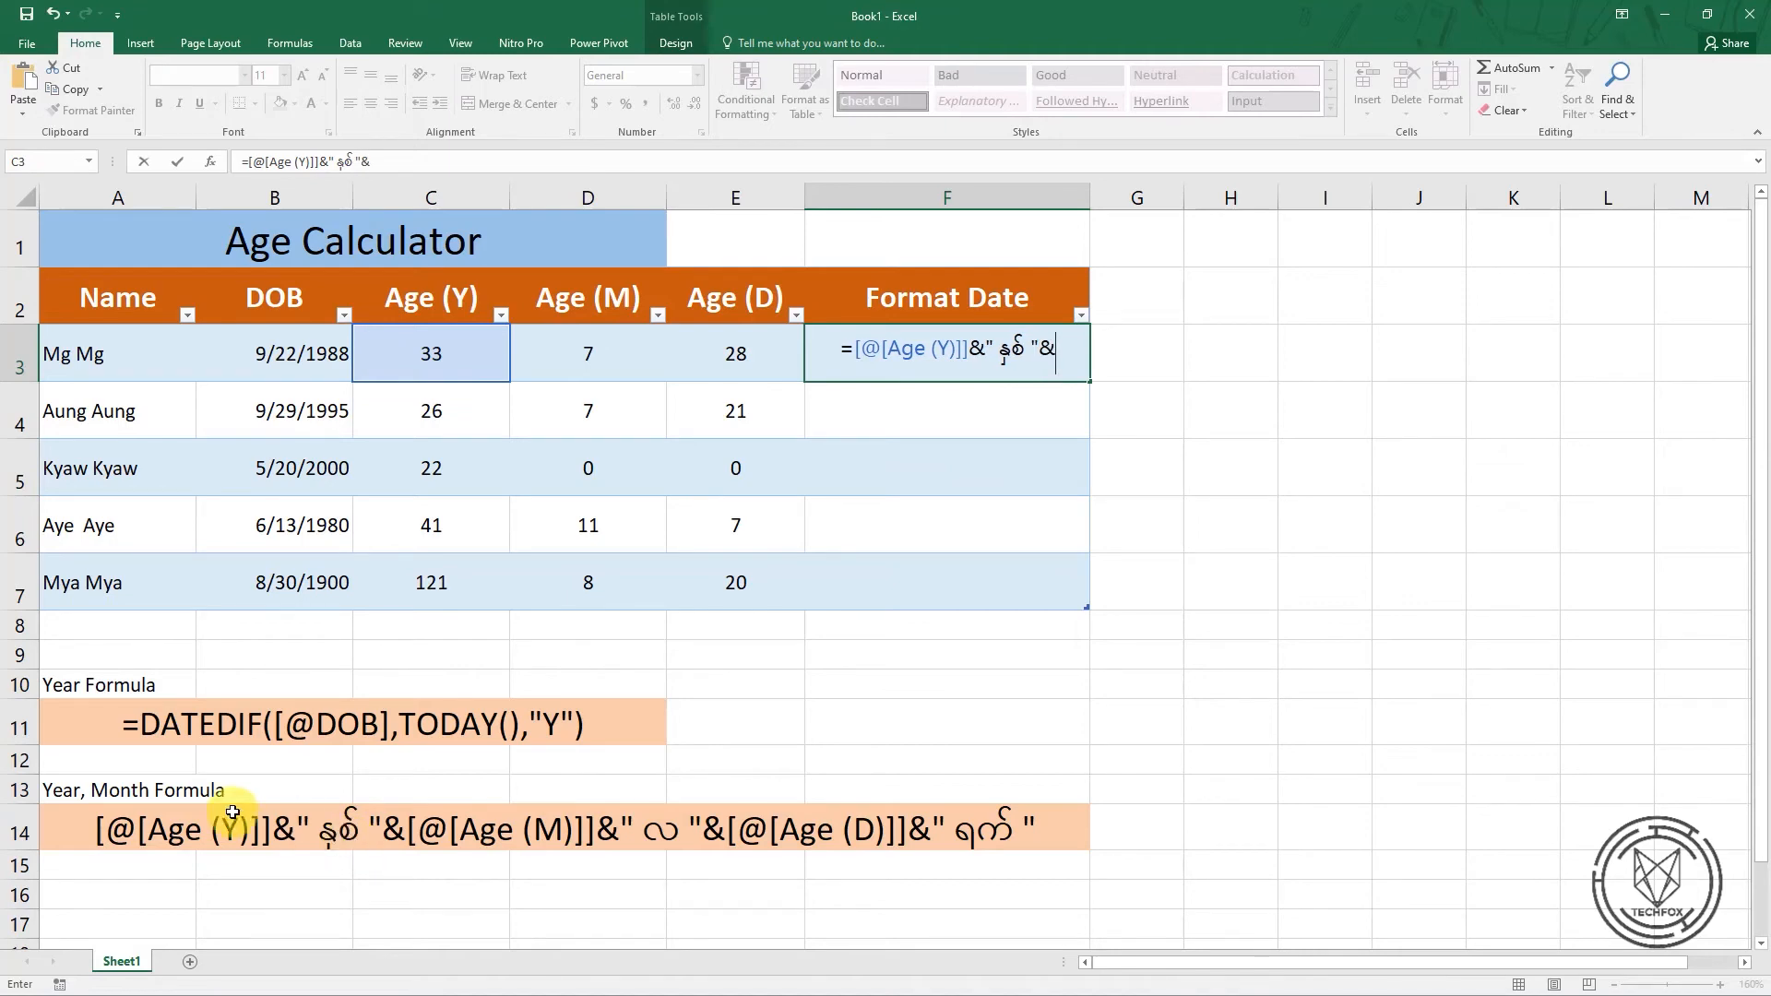
Extend the F3 formula by joining the row's Age (M) value and the label " လ " with & operators
{"action": "left_click", "coordinate": [594, 359]}
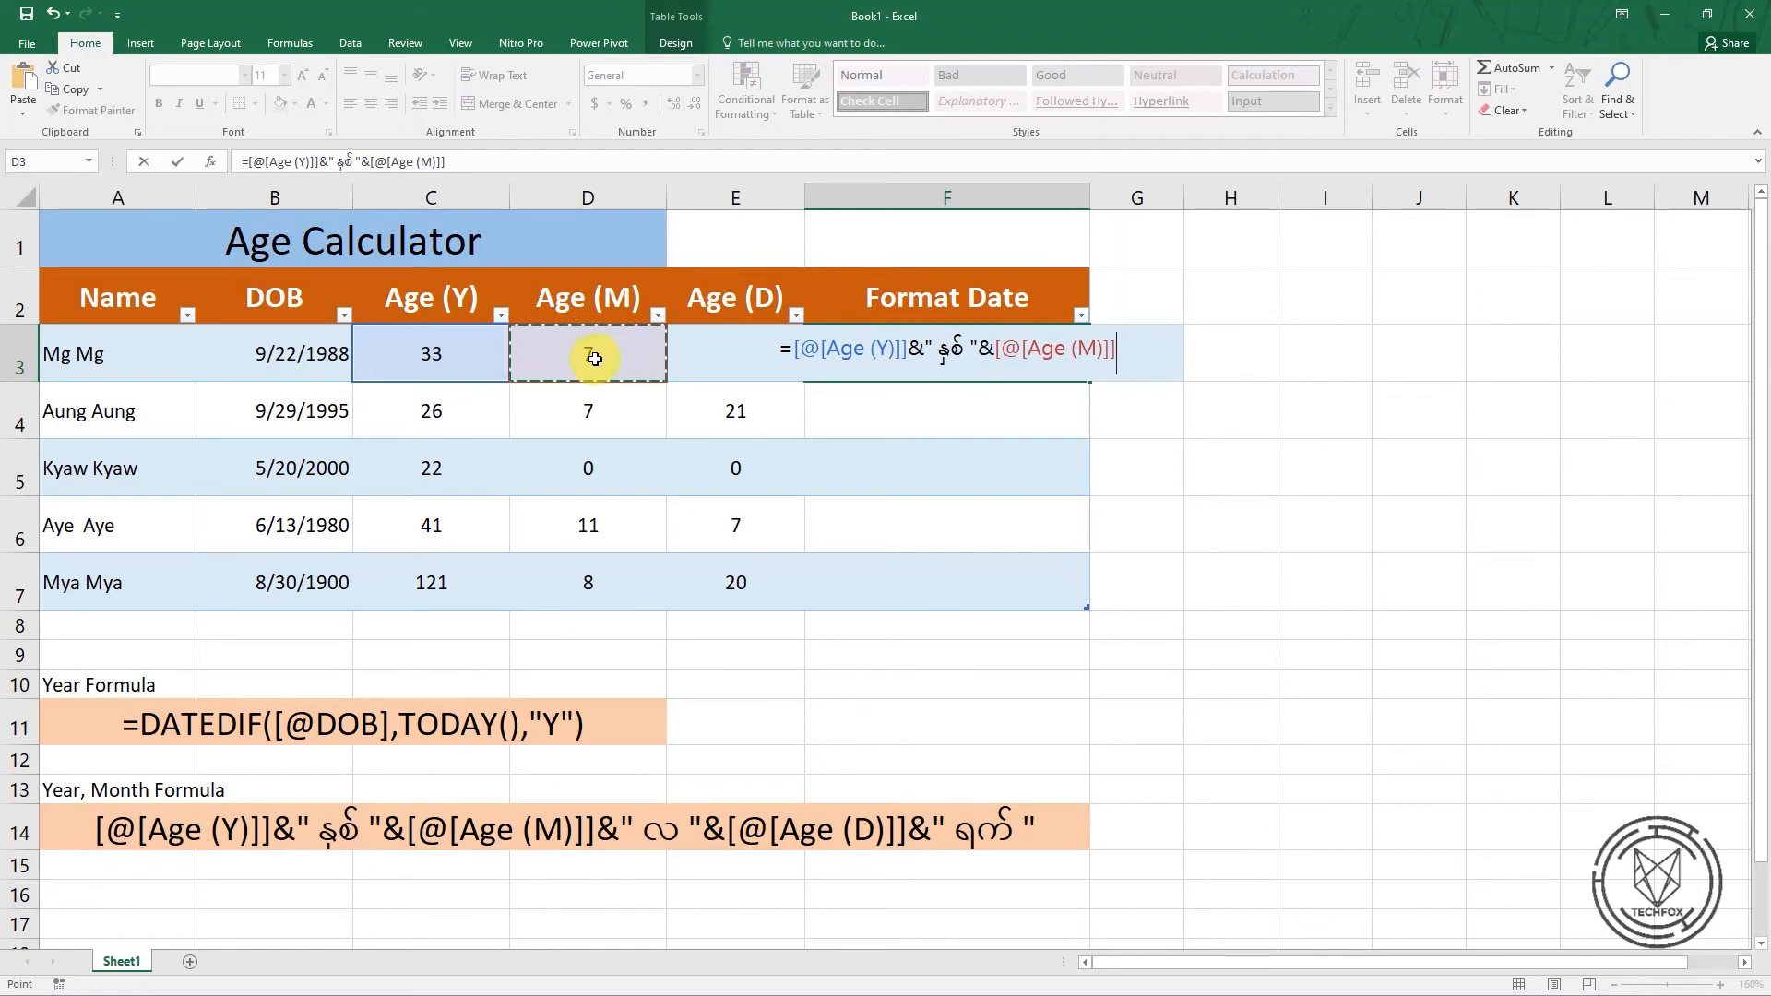
{"action": "type", "text": "&"}
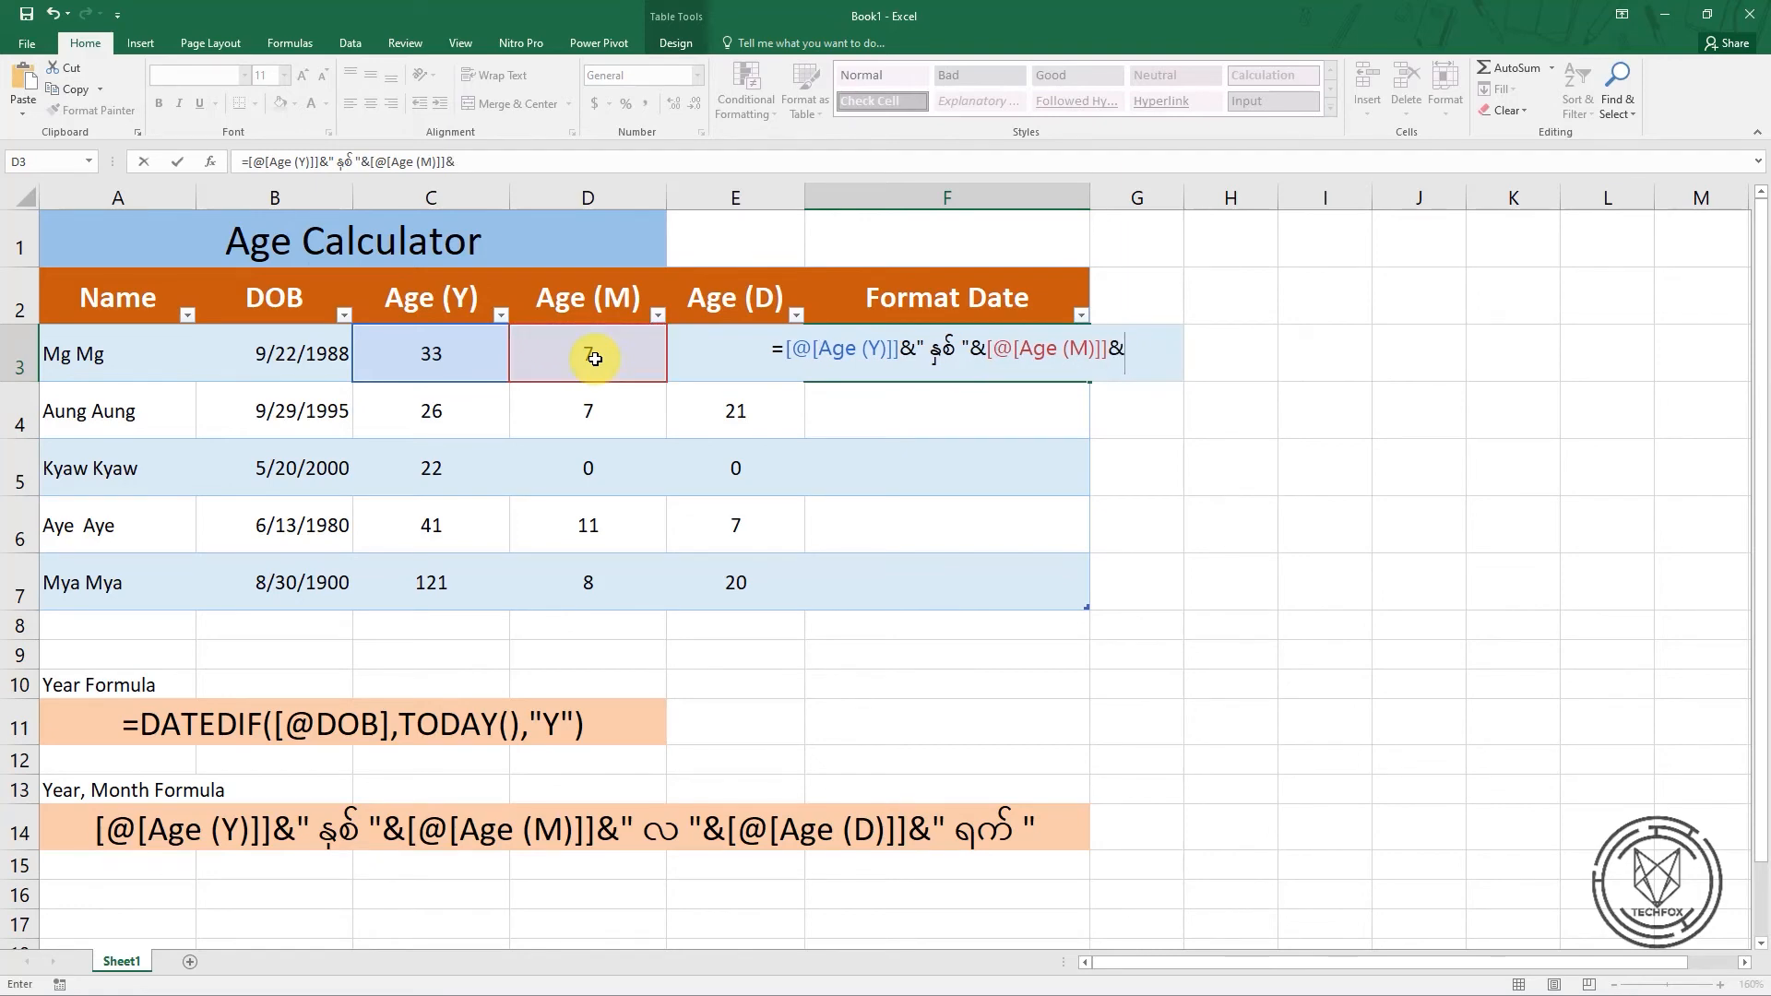
{"action": "type", "text": "\""}
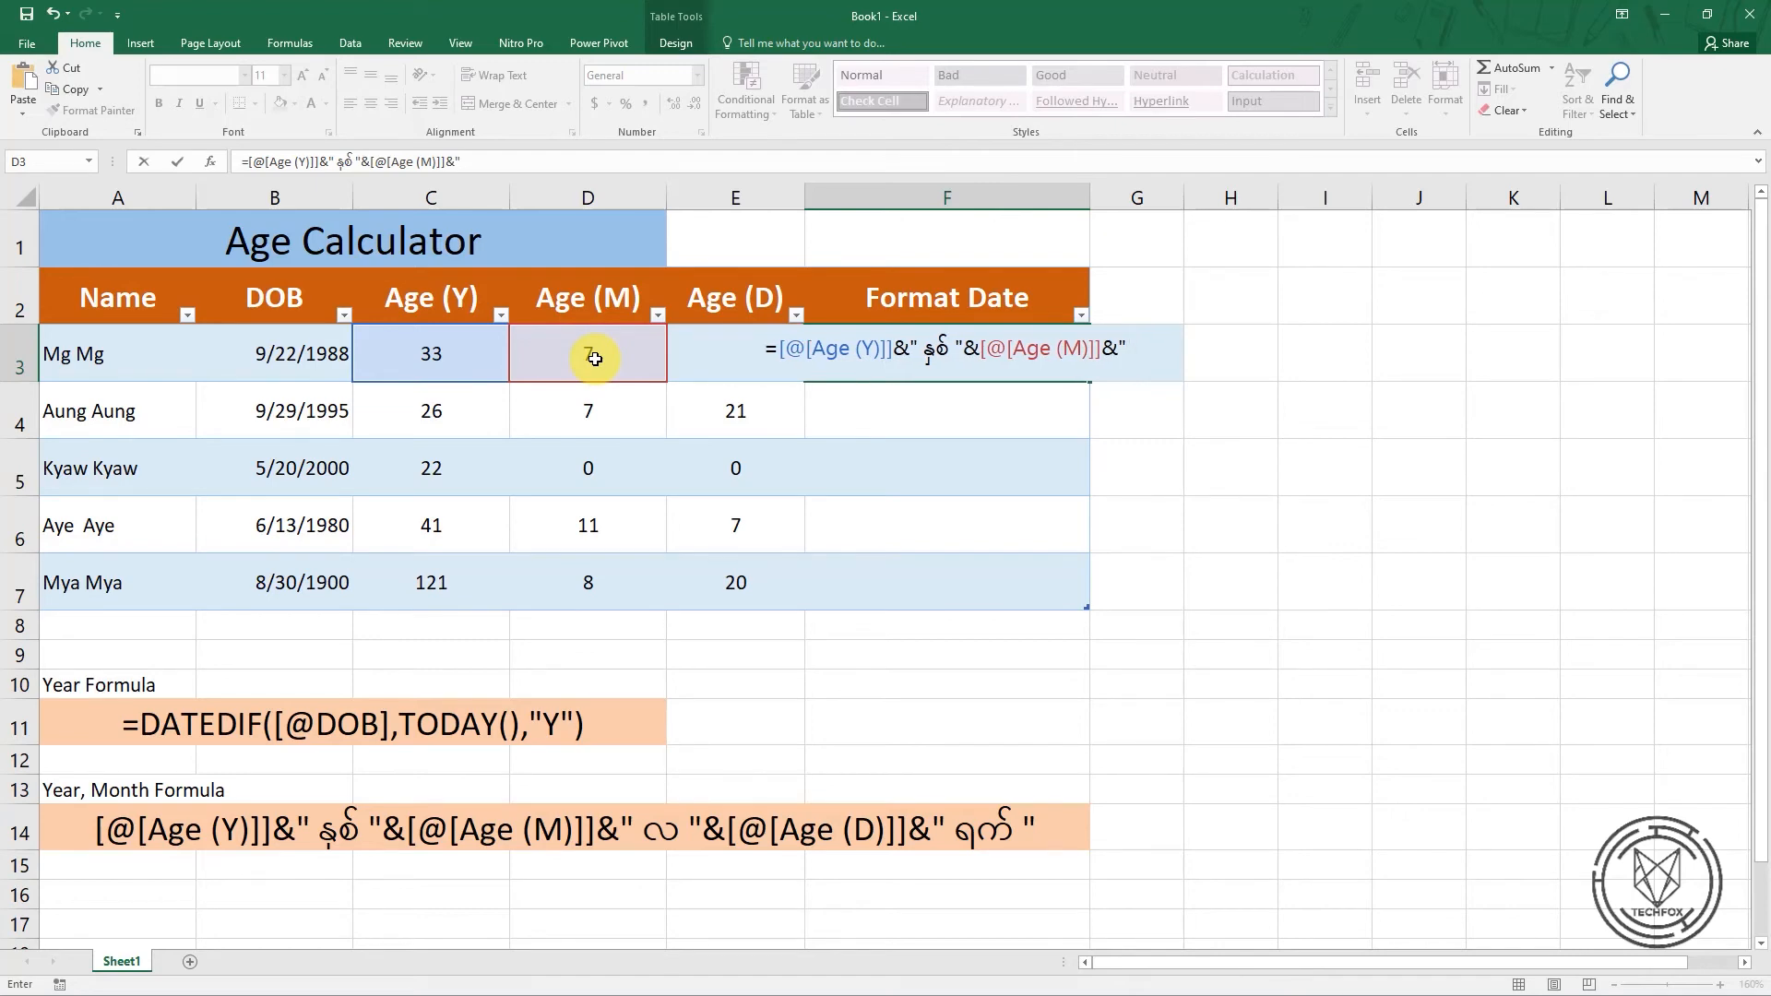
{"action": "type", "text": " လ"}
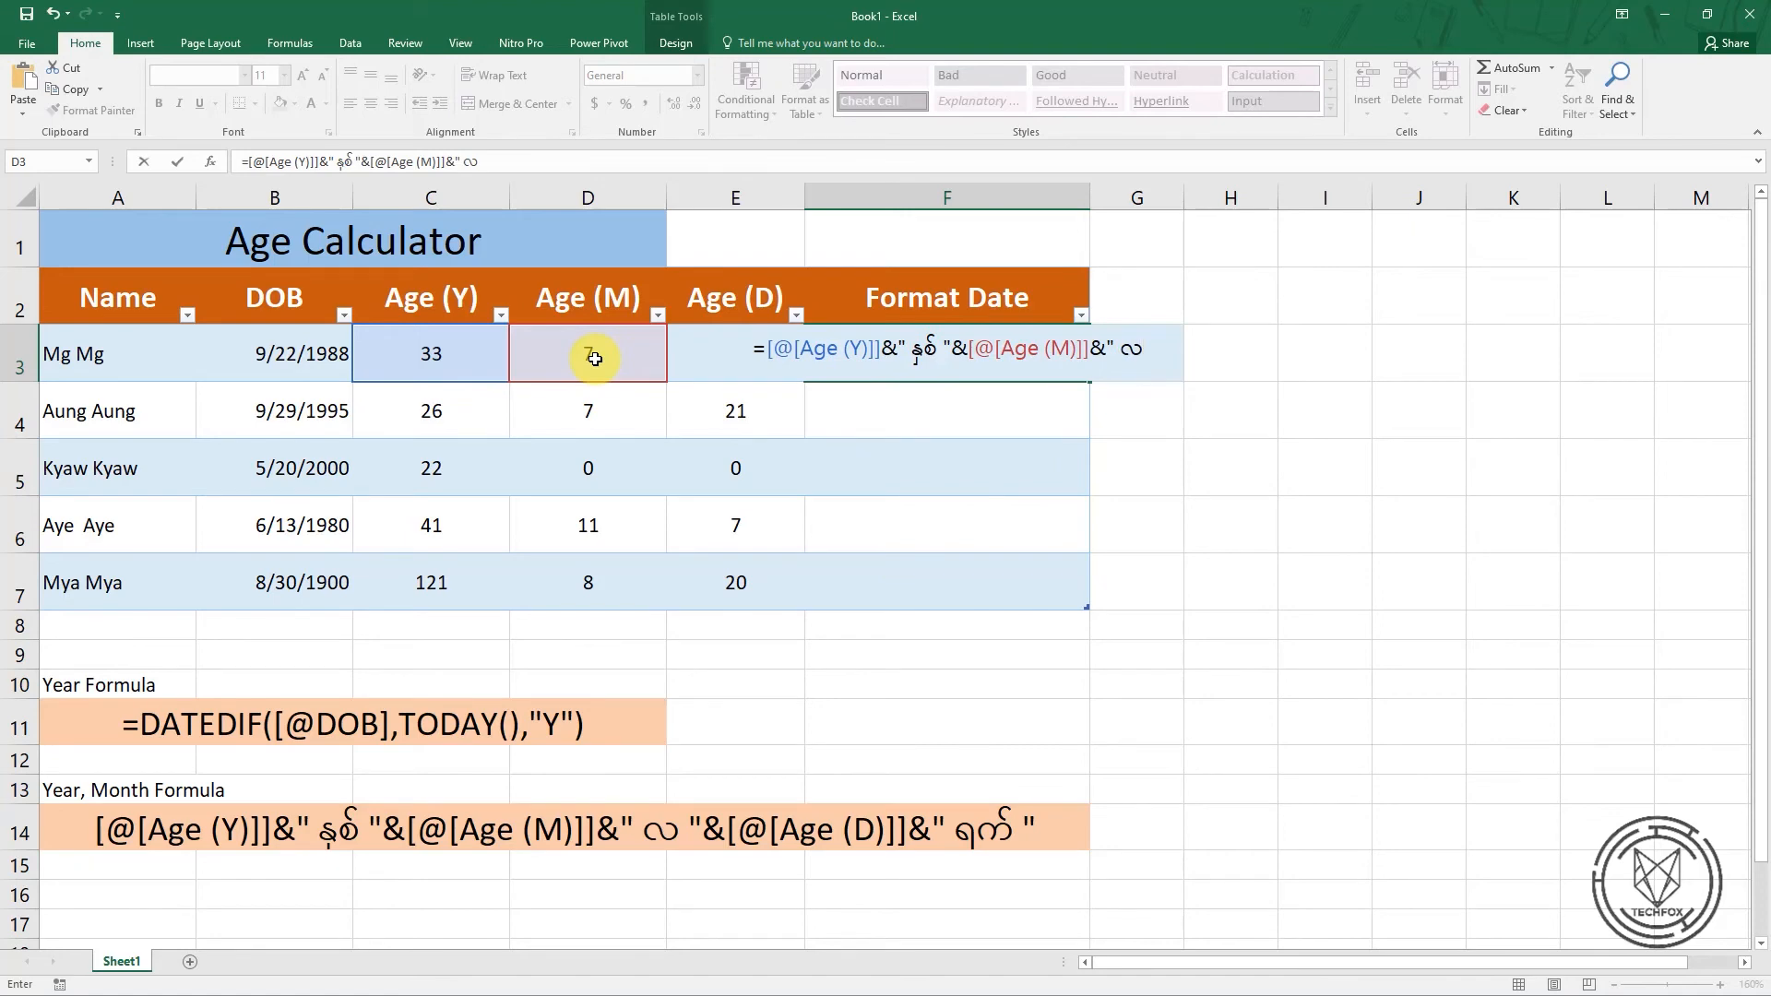
{"action": "key", "text": "ctrl+shift"}
{"action": "key", "text": "ctrl+shift"}
{"action": "key", "text": "ctrl+shift"}
{"action": "key", "text": "ctrl+shift"}
{"action": "key", "text": "ctrl+shift"}
{"action": "type", "text": "\""}
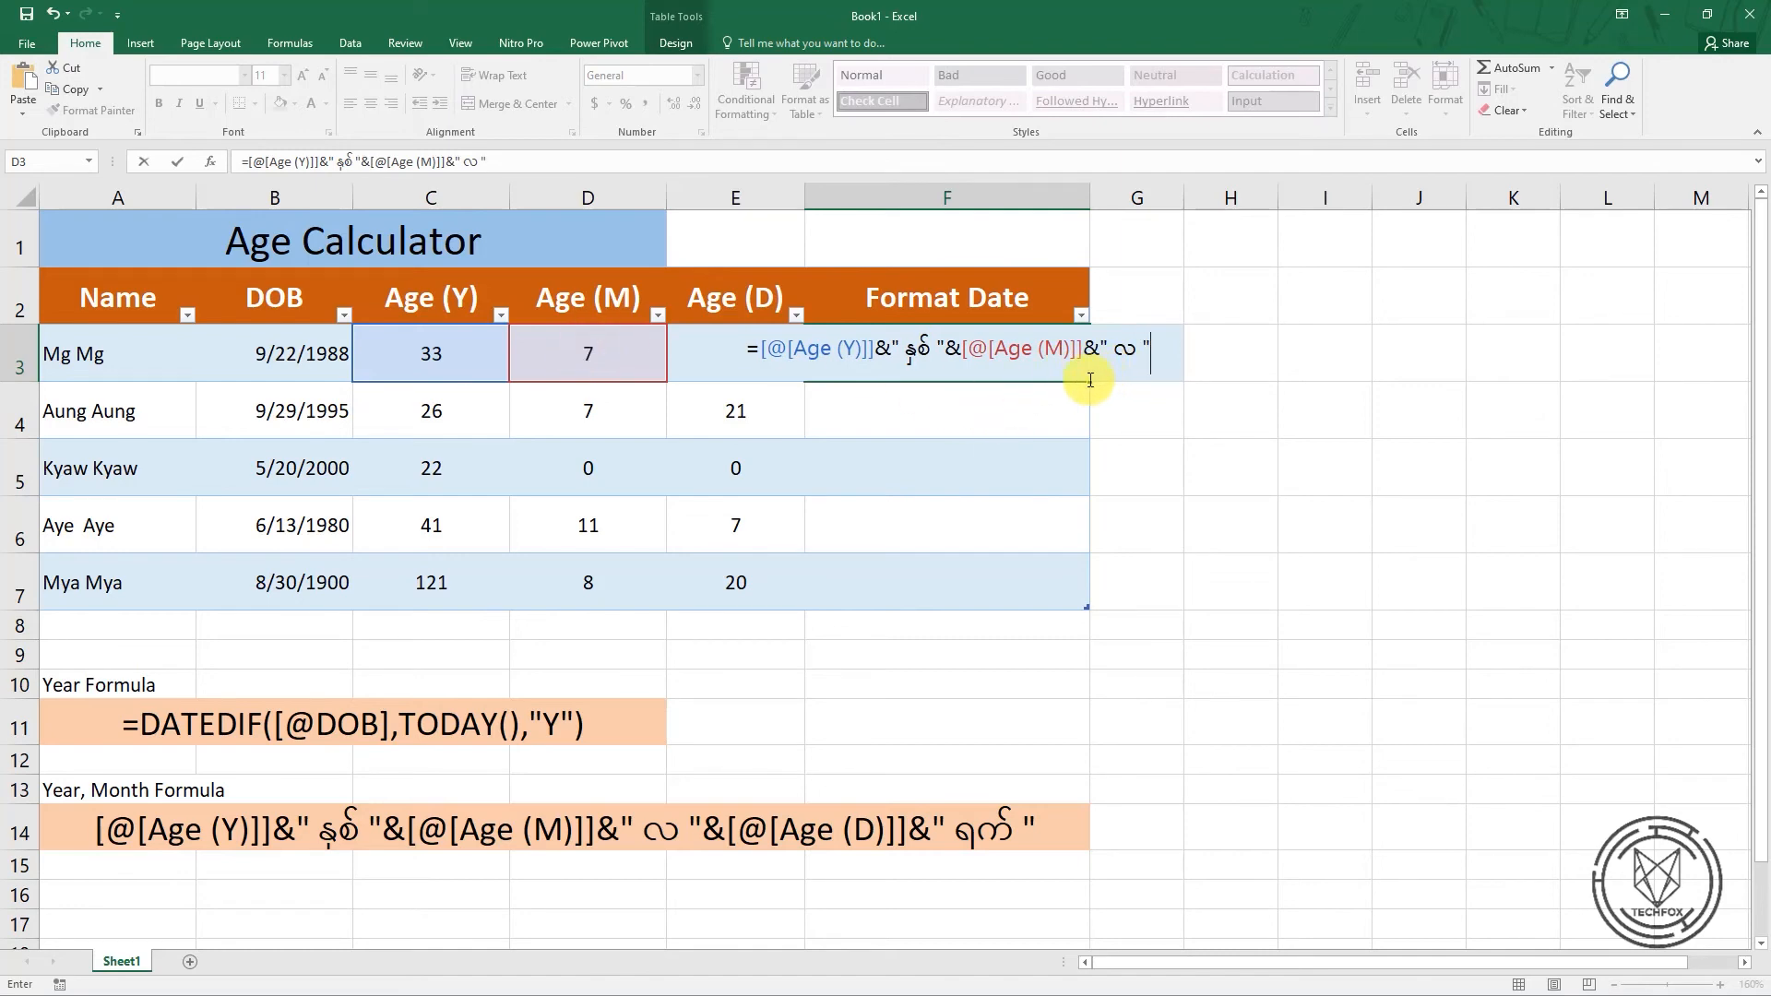
{"action": "type", "text": "&"}
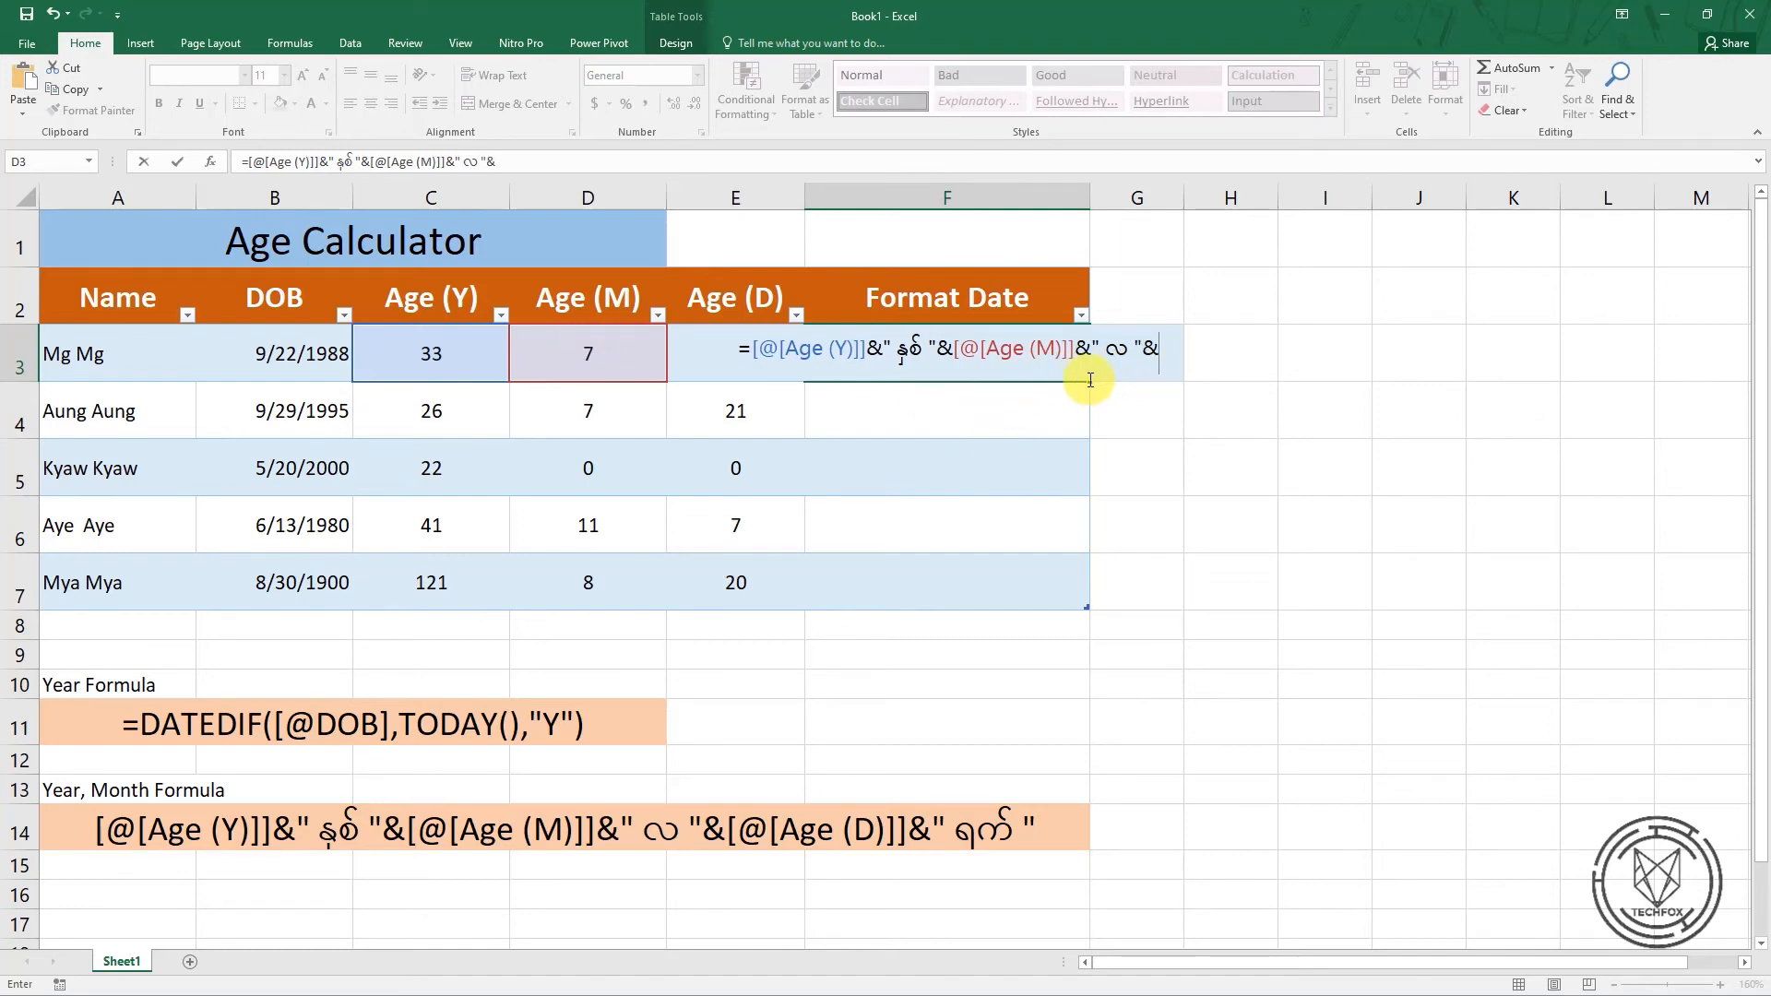
Append the row's Age (D) value and the label " ရက် " to the F3 formula, and enter it for the Format Date column
{"action": "left_click", "coordinate": [698, 360]}
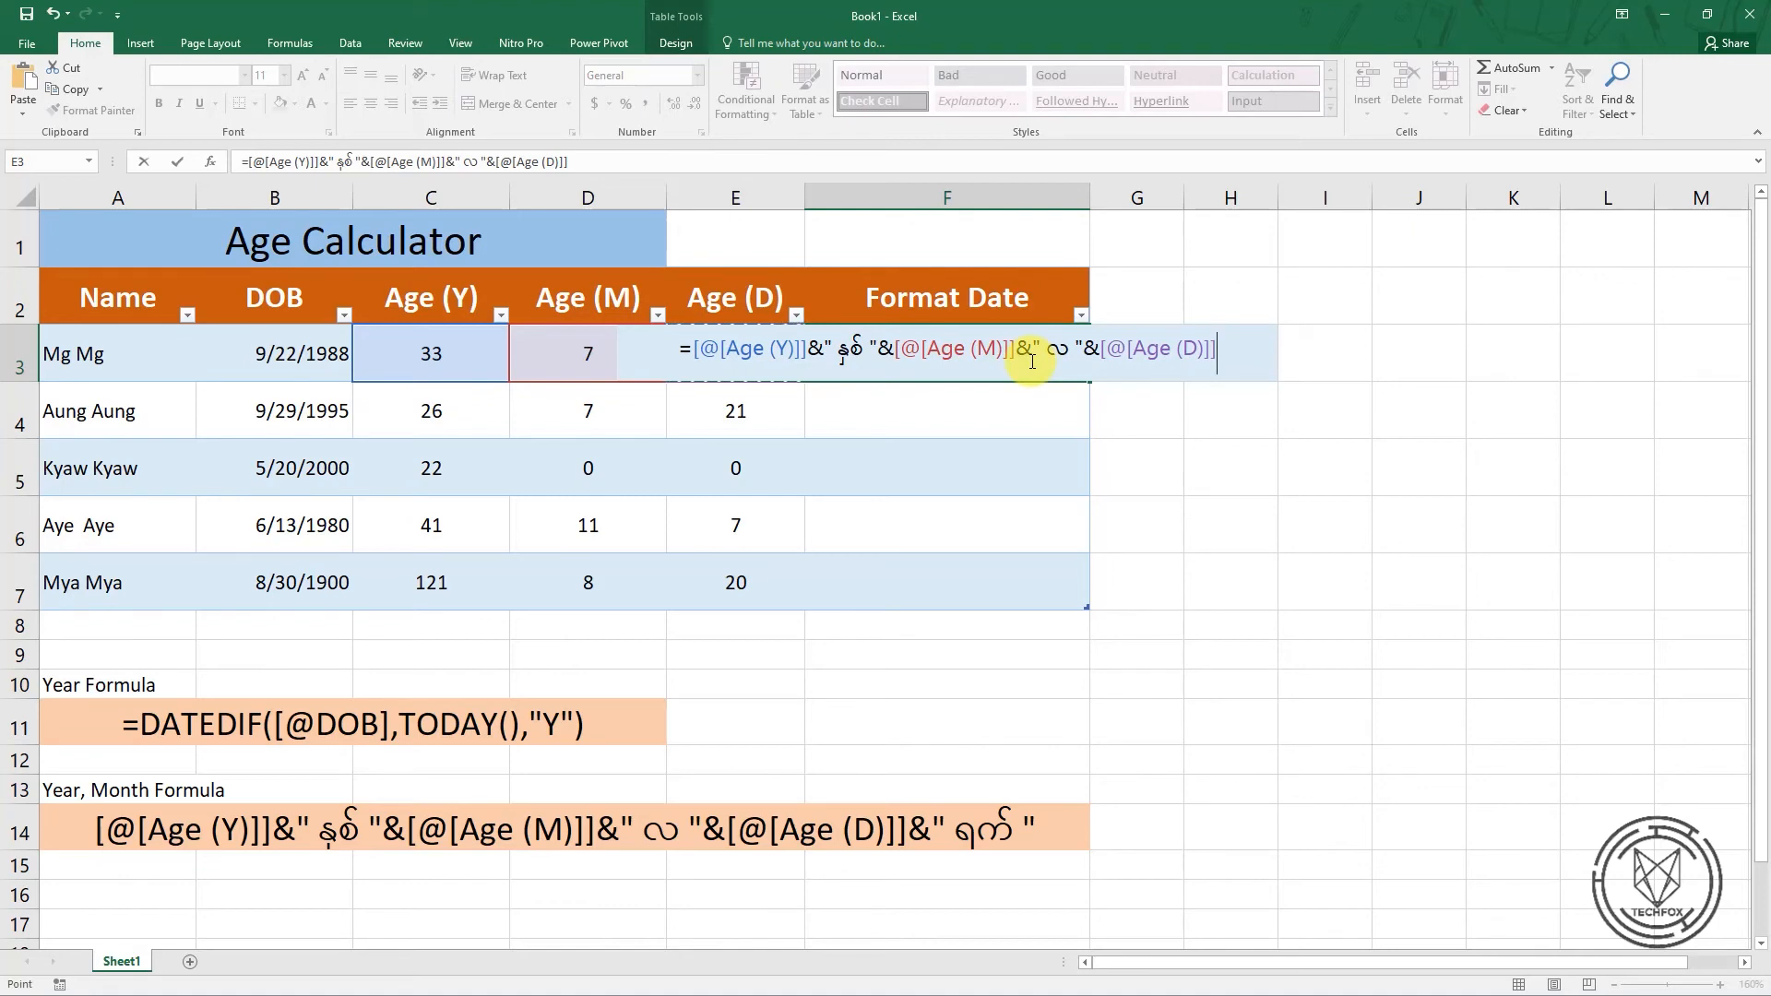
{"action": "type", "text": "&"}
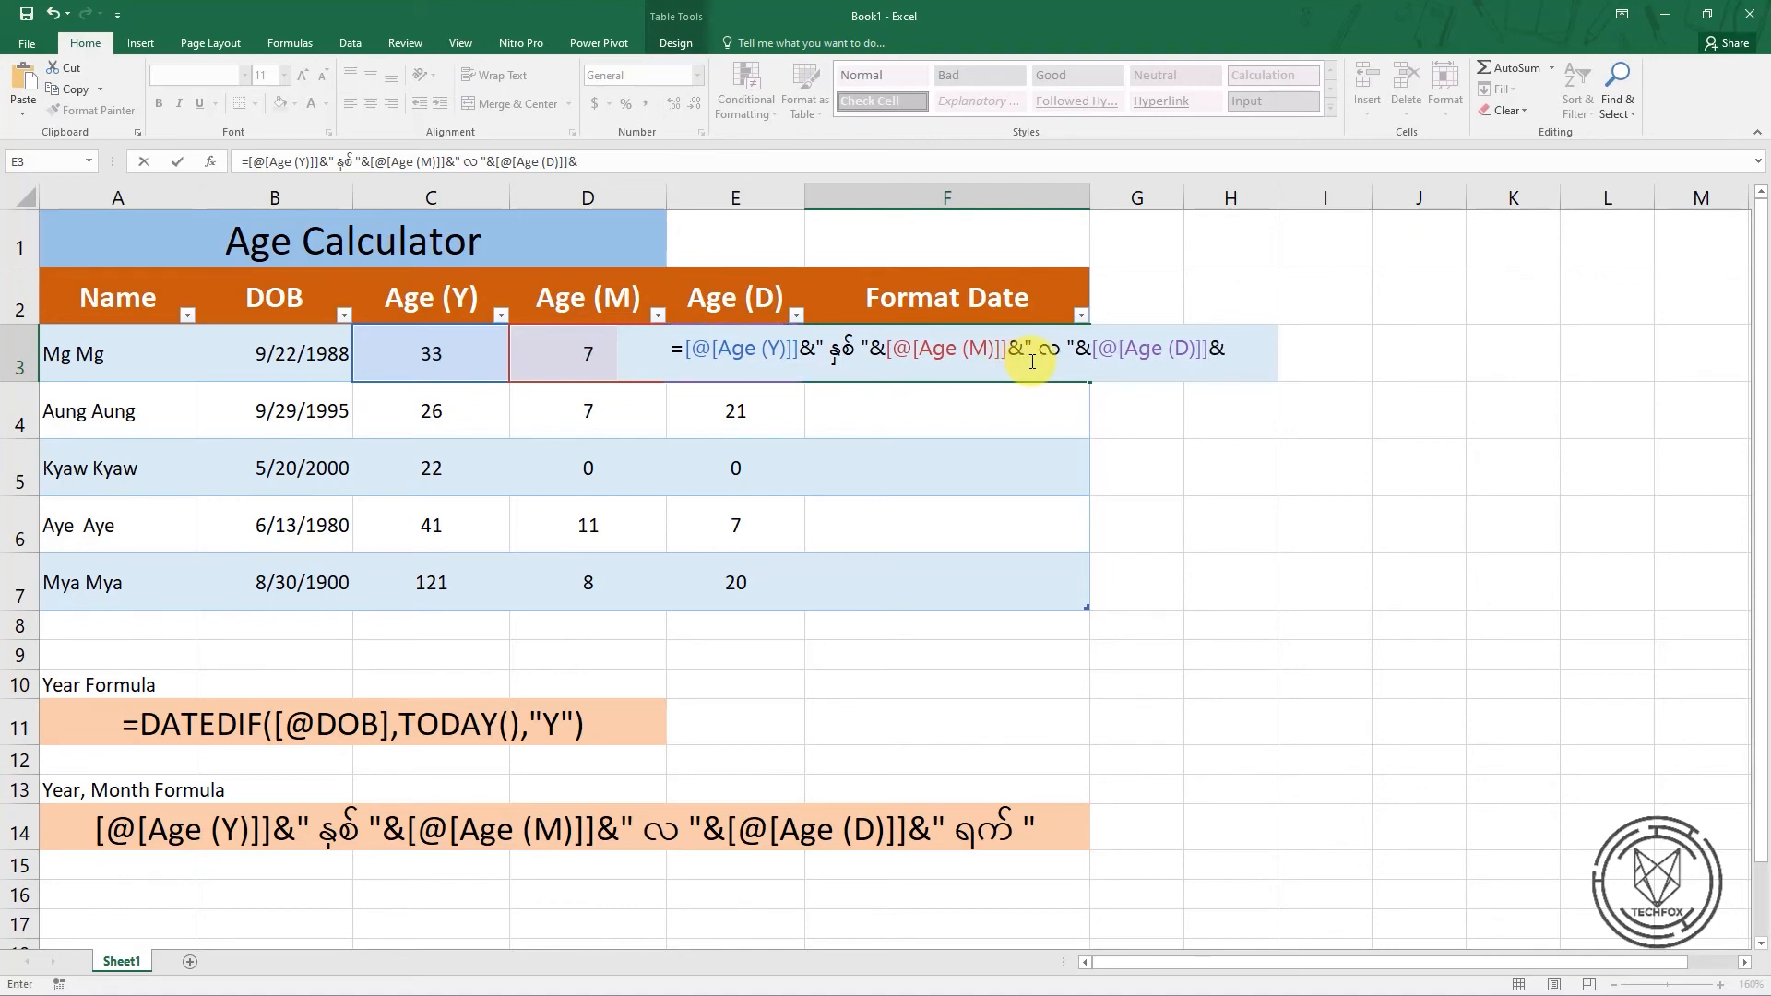
{"action": "type", "text": "\""}
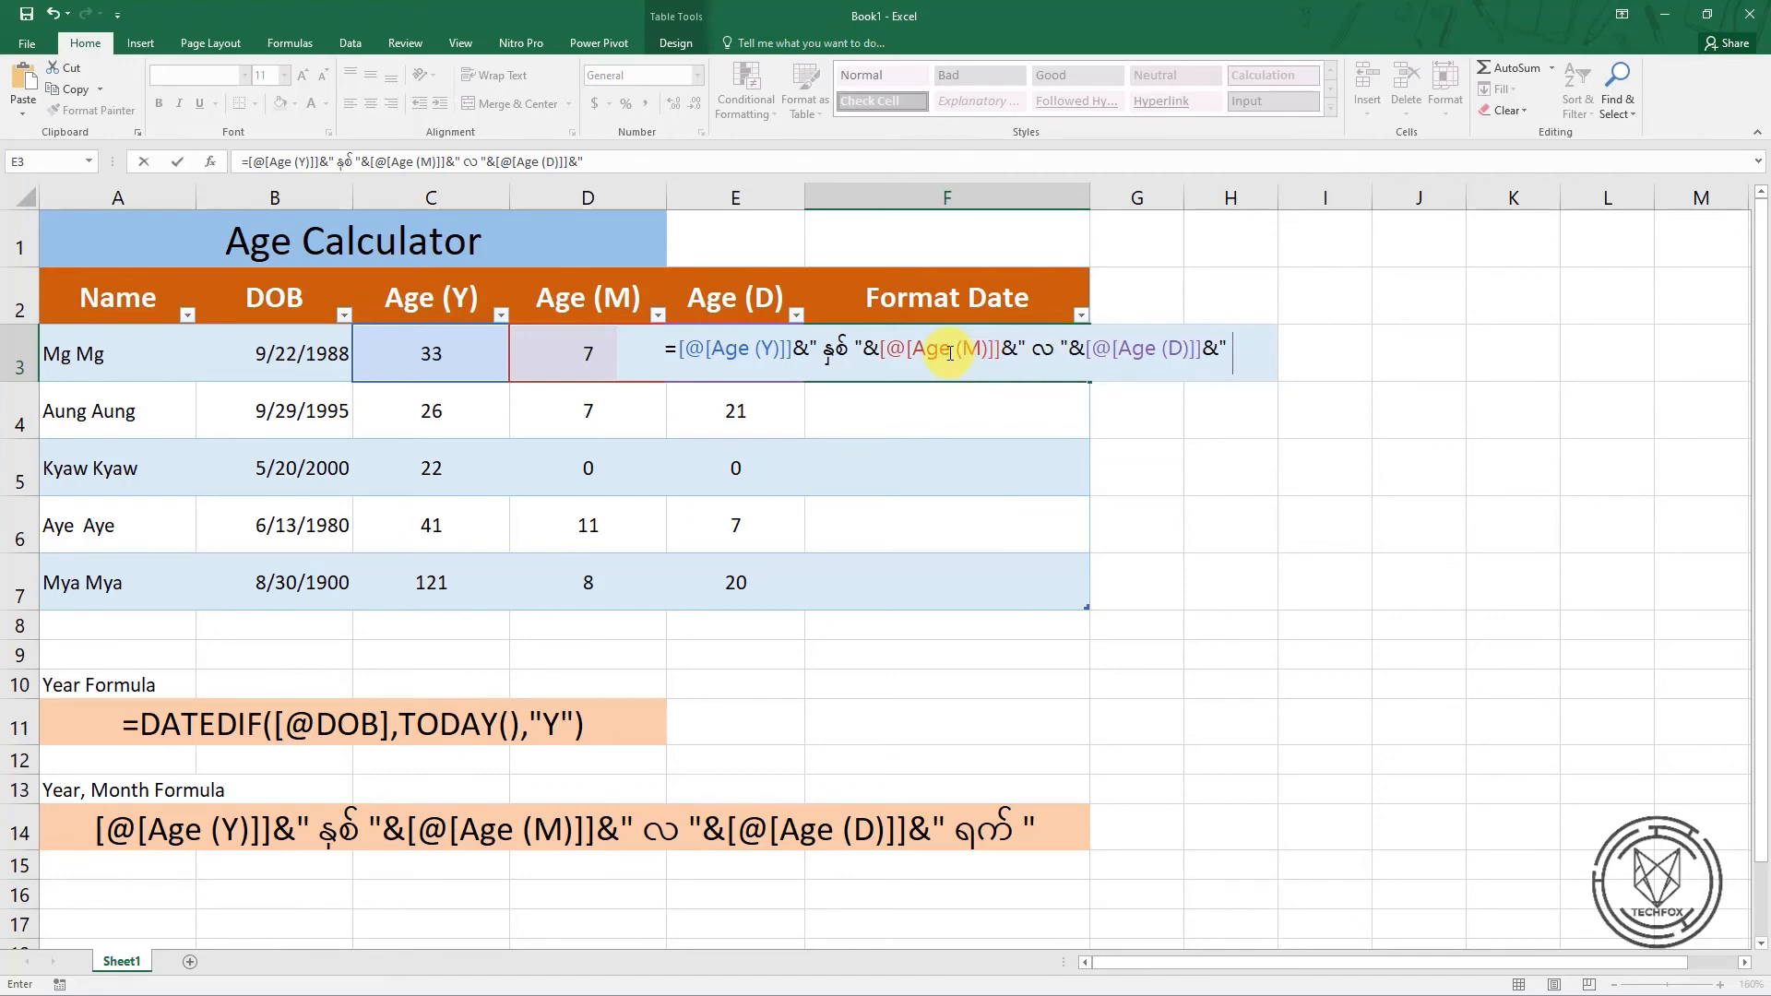
{"action": "type", "text": " ရက်"}
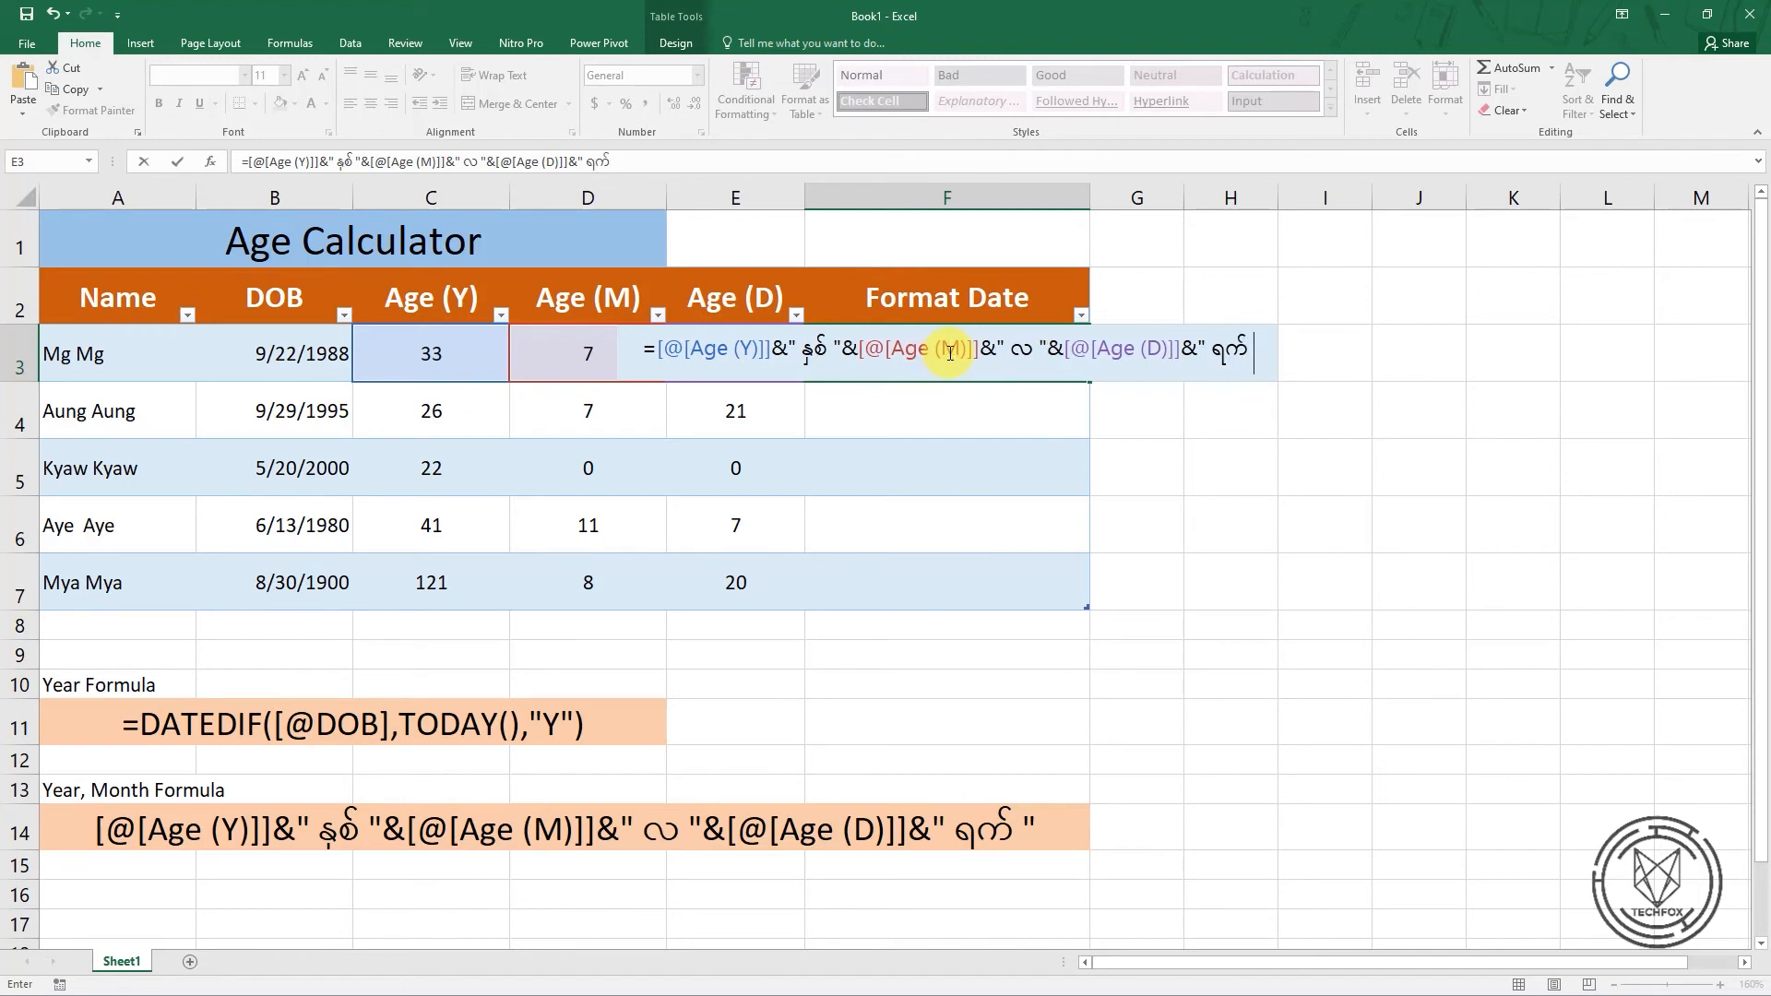
{"action": "key", "text": "ctrl+shift"}
{"action": "key", "text": "ctrl+shift"}
{"action": "key", "text": "ctrl+shift"}
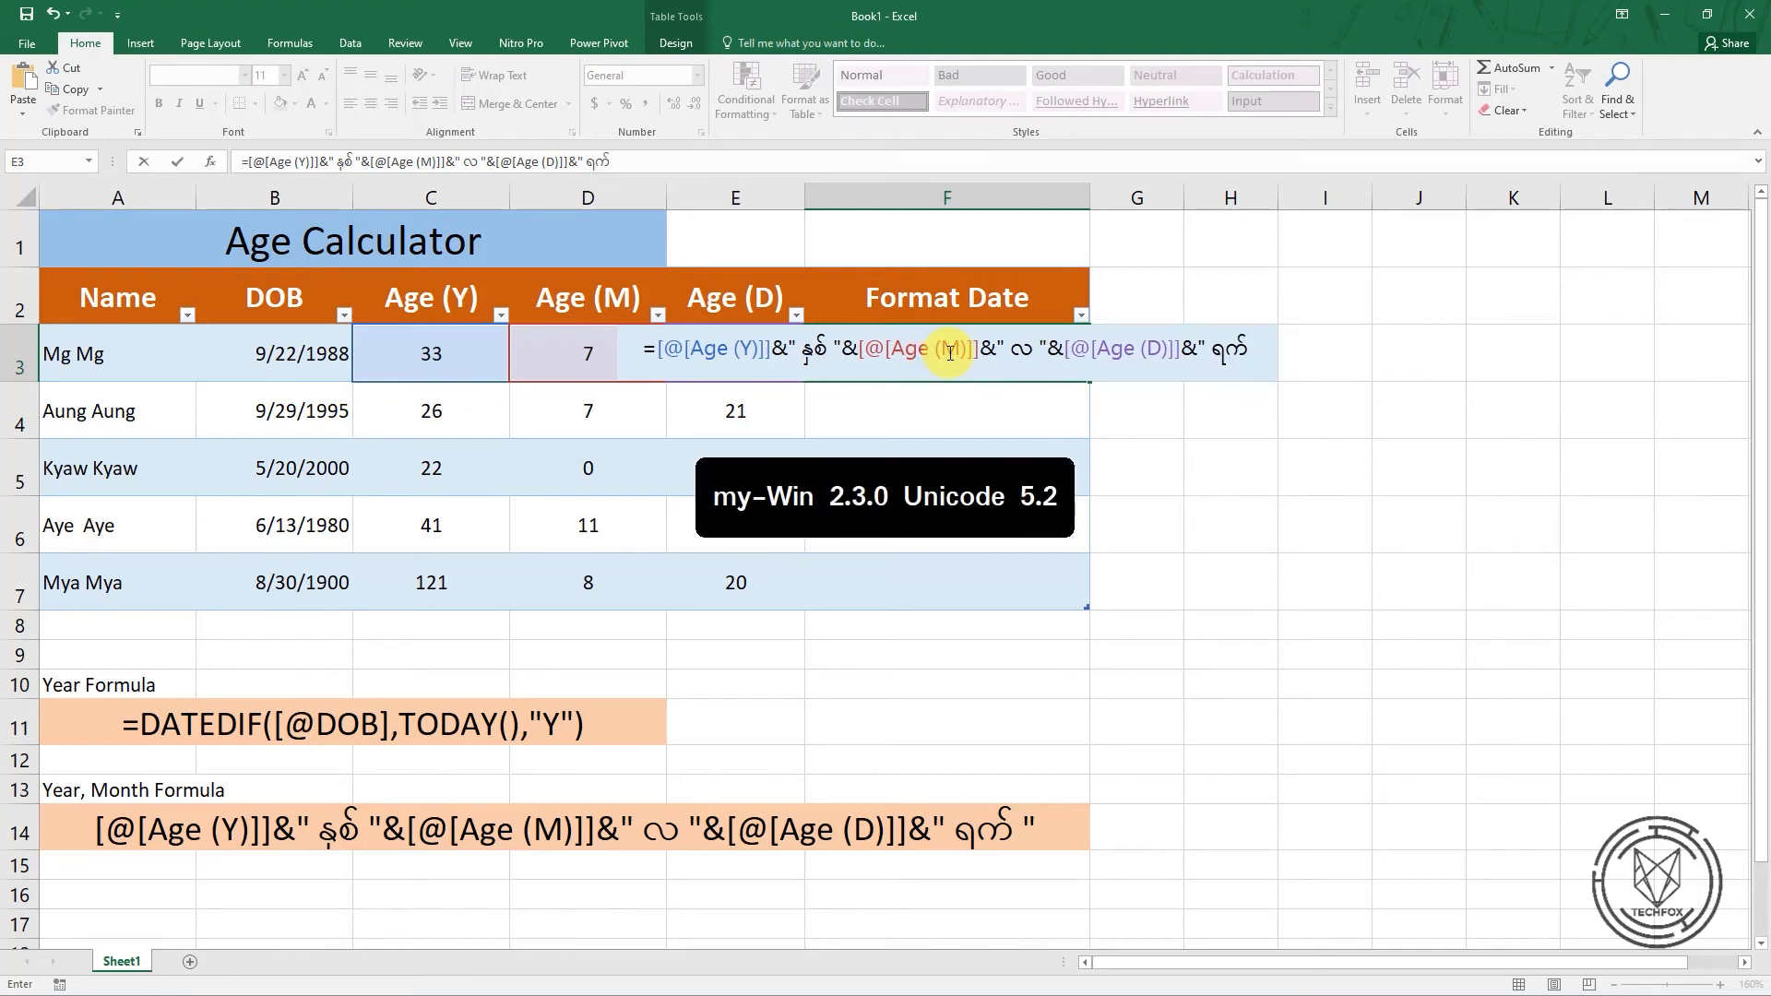
{"action": "type", "text": "\""}
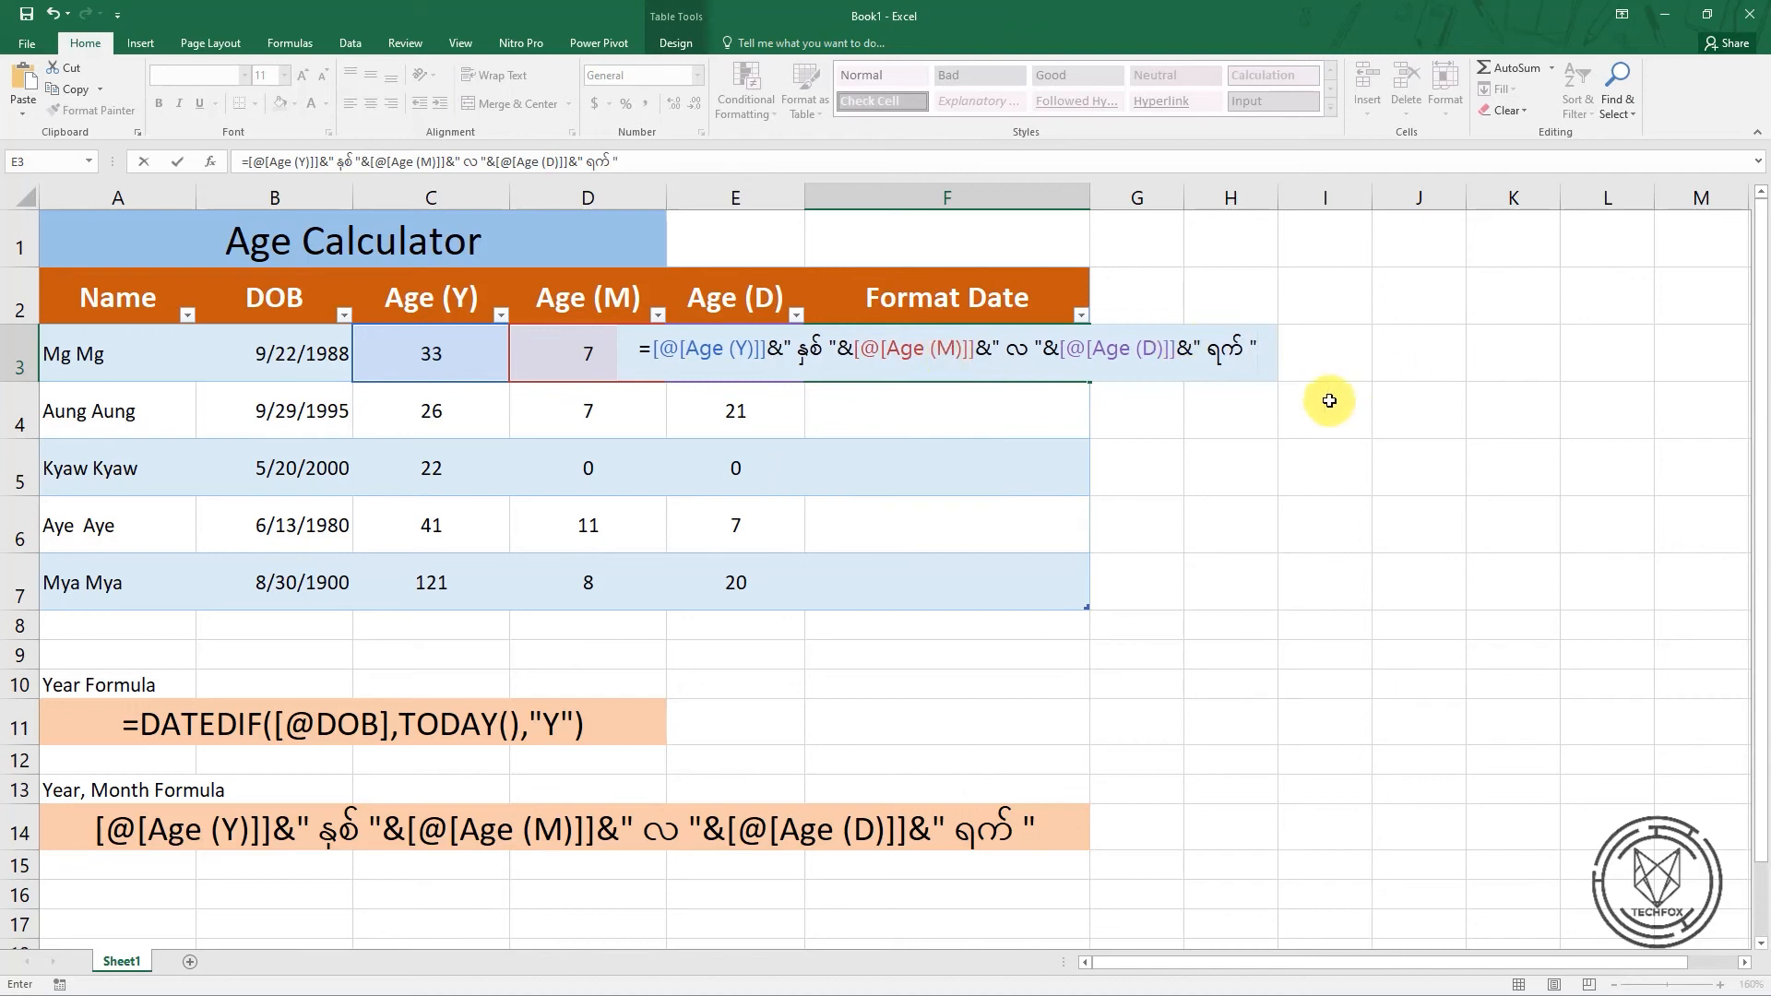
{"action": "key", "text": "Return"}
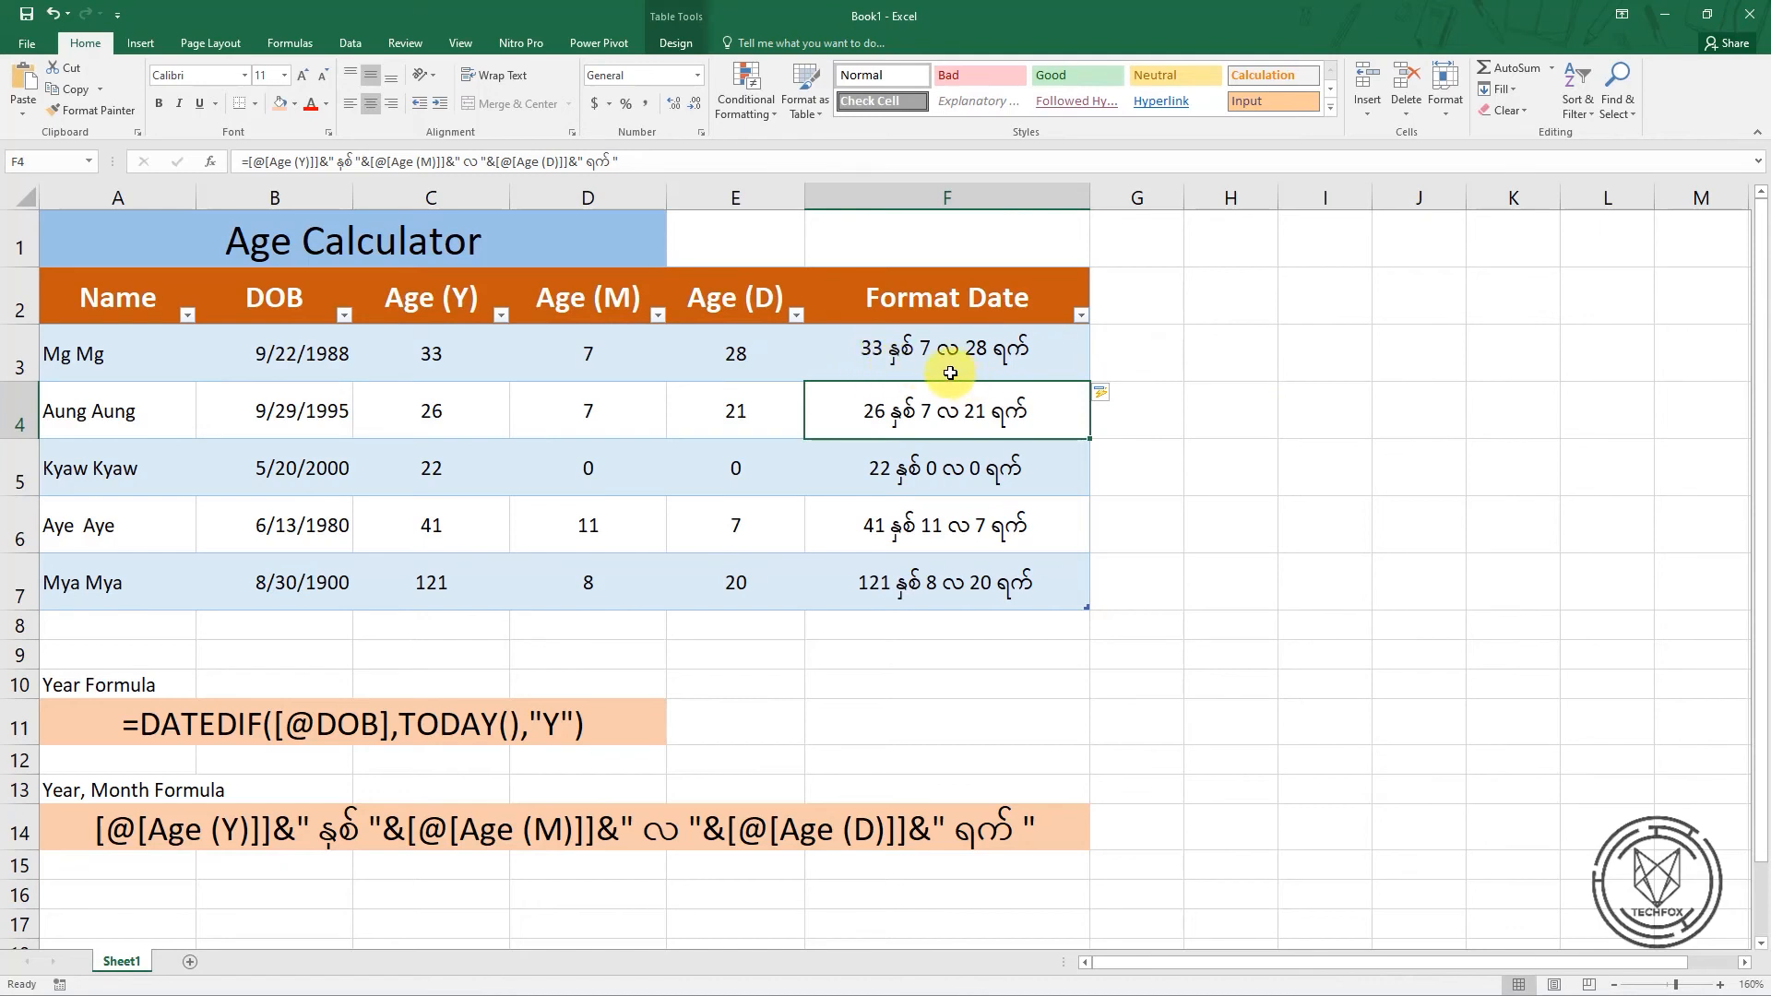
Try the W04Art House font on the Format Date text in F3, and undo the font change
{"action": "left_click", "coordinate": [876, 471]}
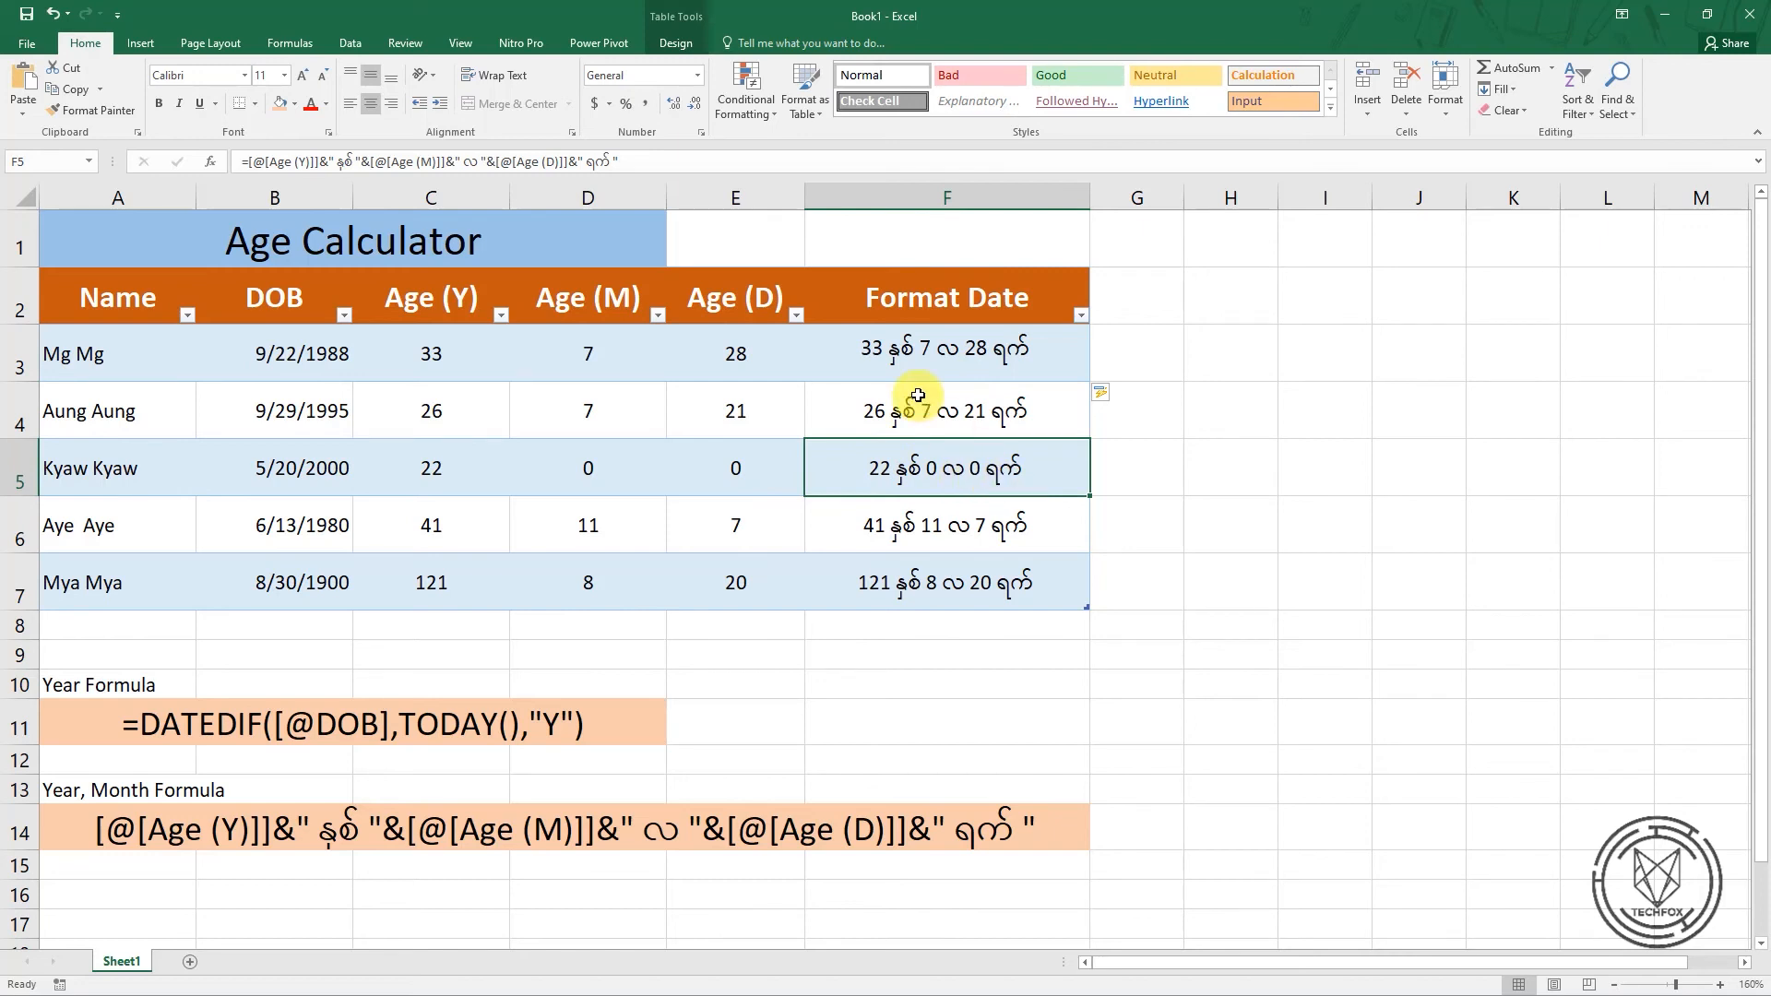
{"action": "left_click", "coordinate": [903, 350]}
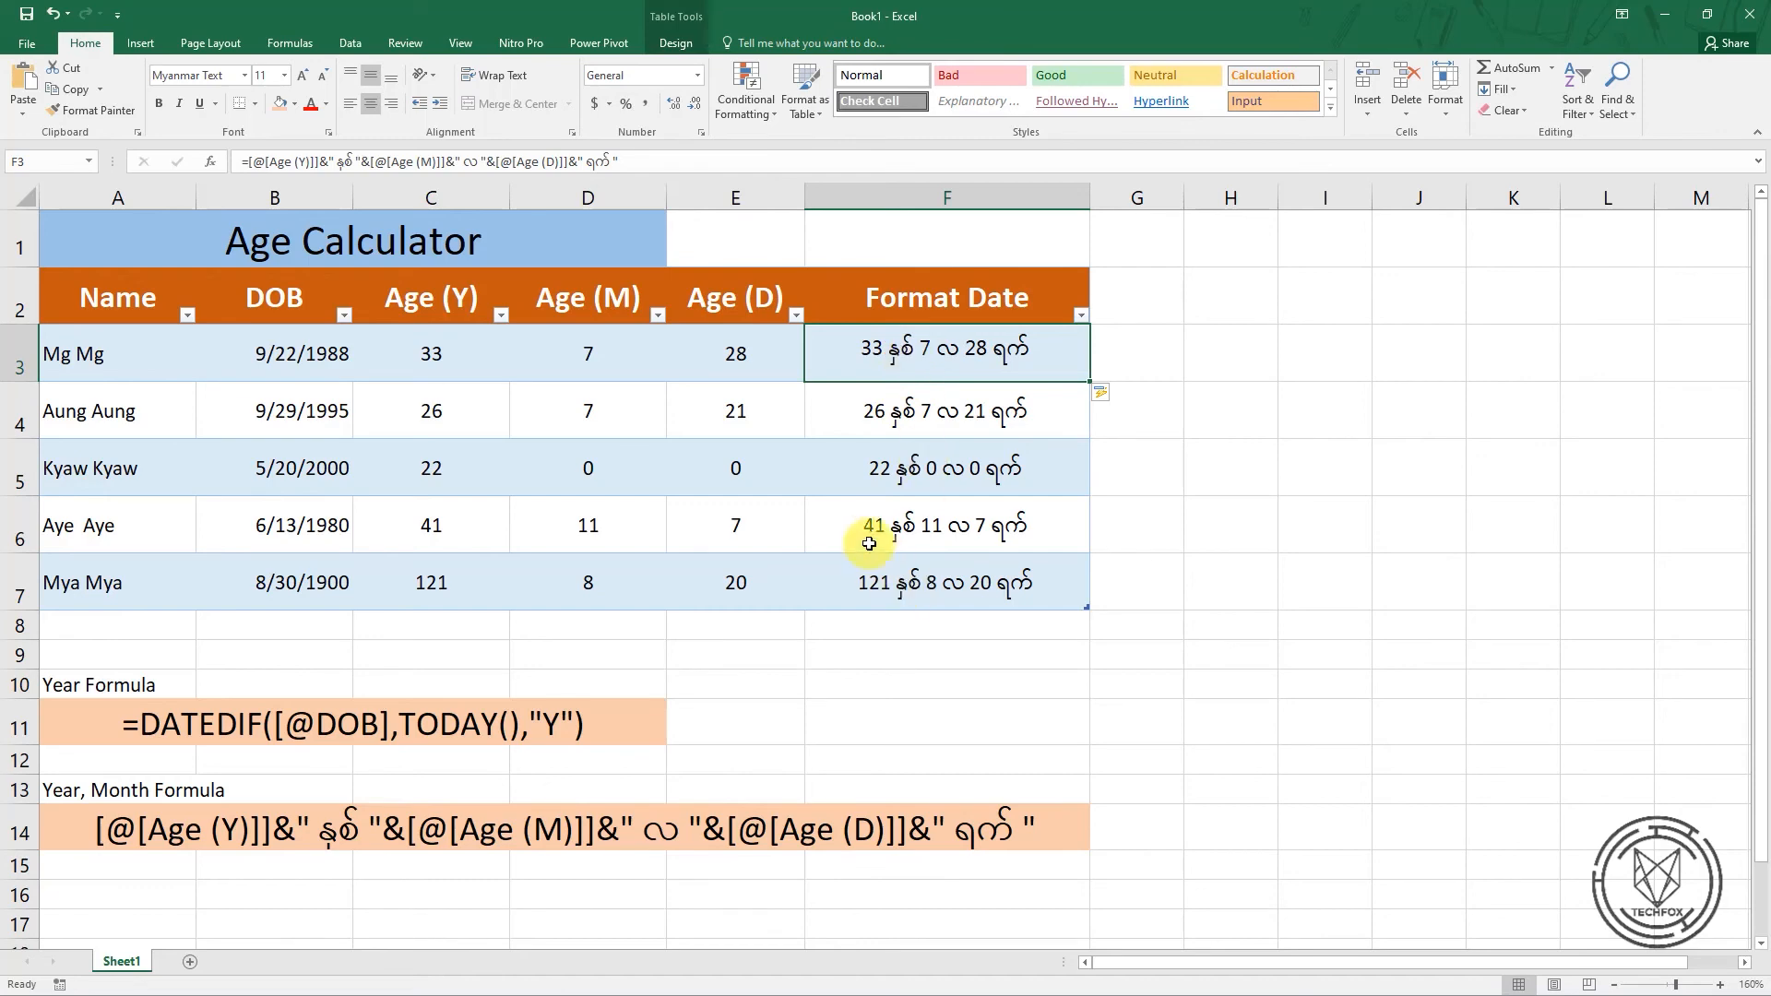
{"action": "left_click", "coordinate": [242, 75]}
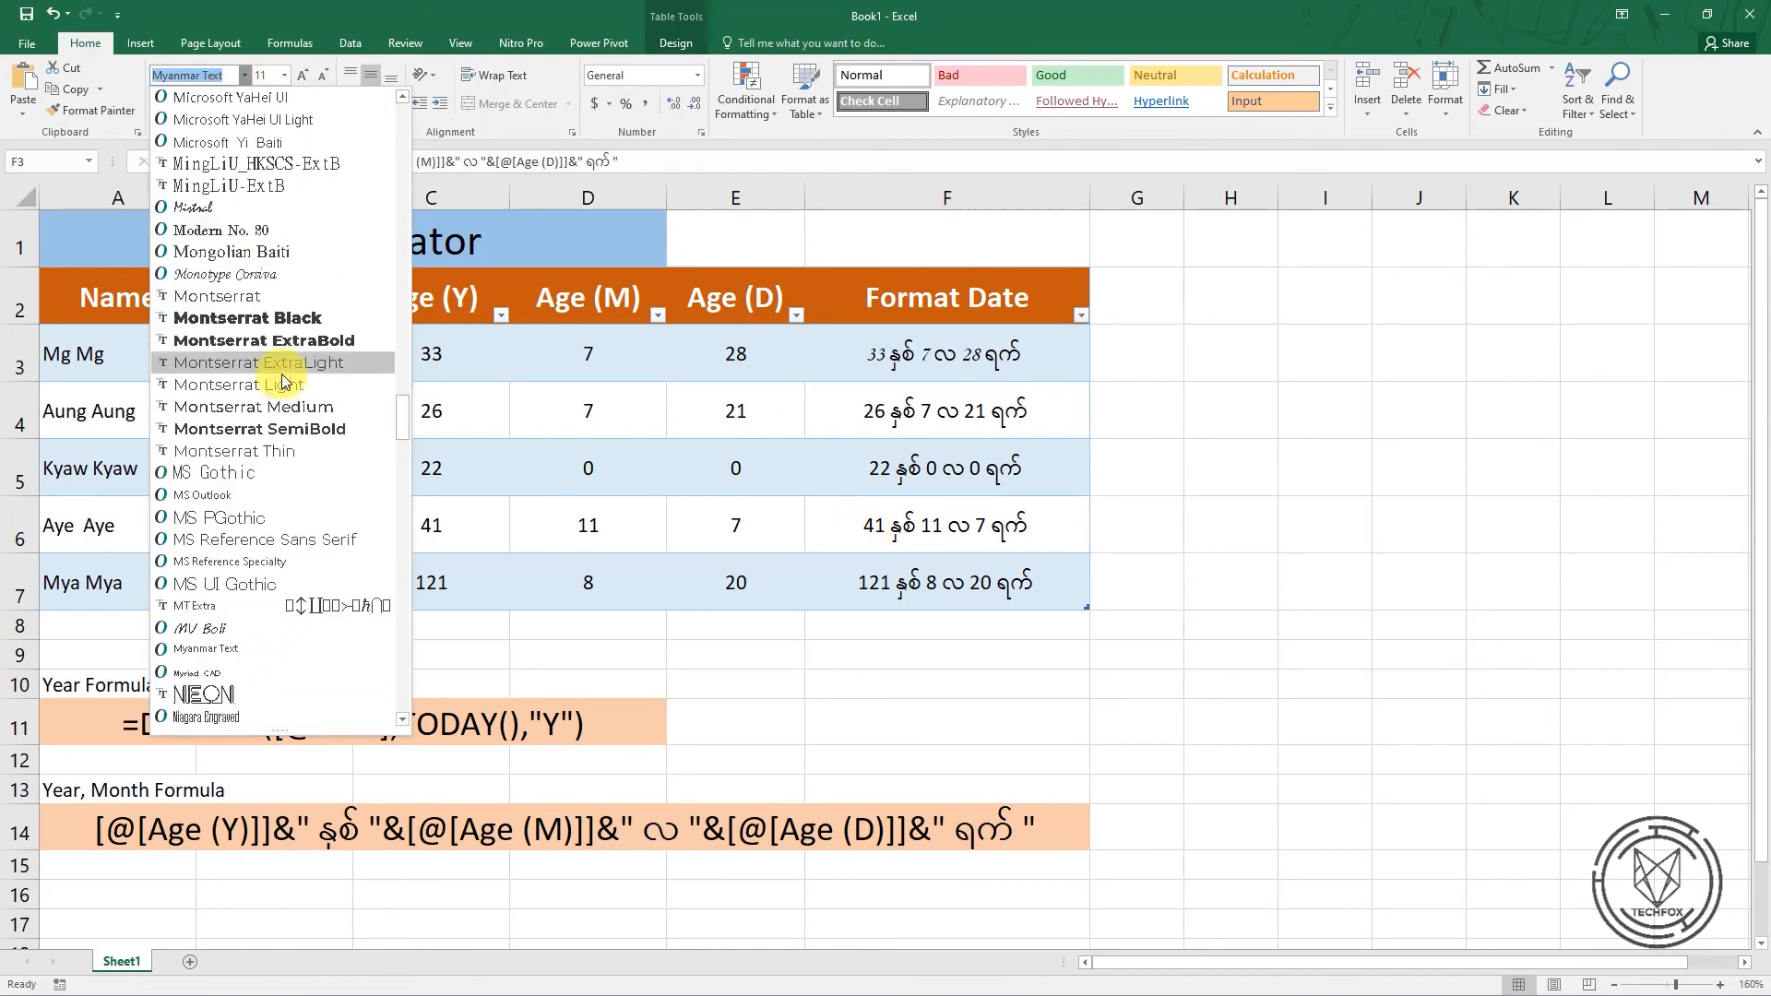
{"action": "scroll", "coordinate": [284, 459], "scroll_direction": "down", "scroll_amount": 15}
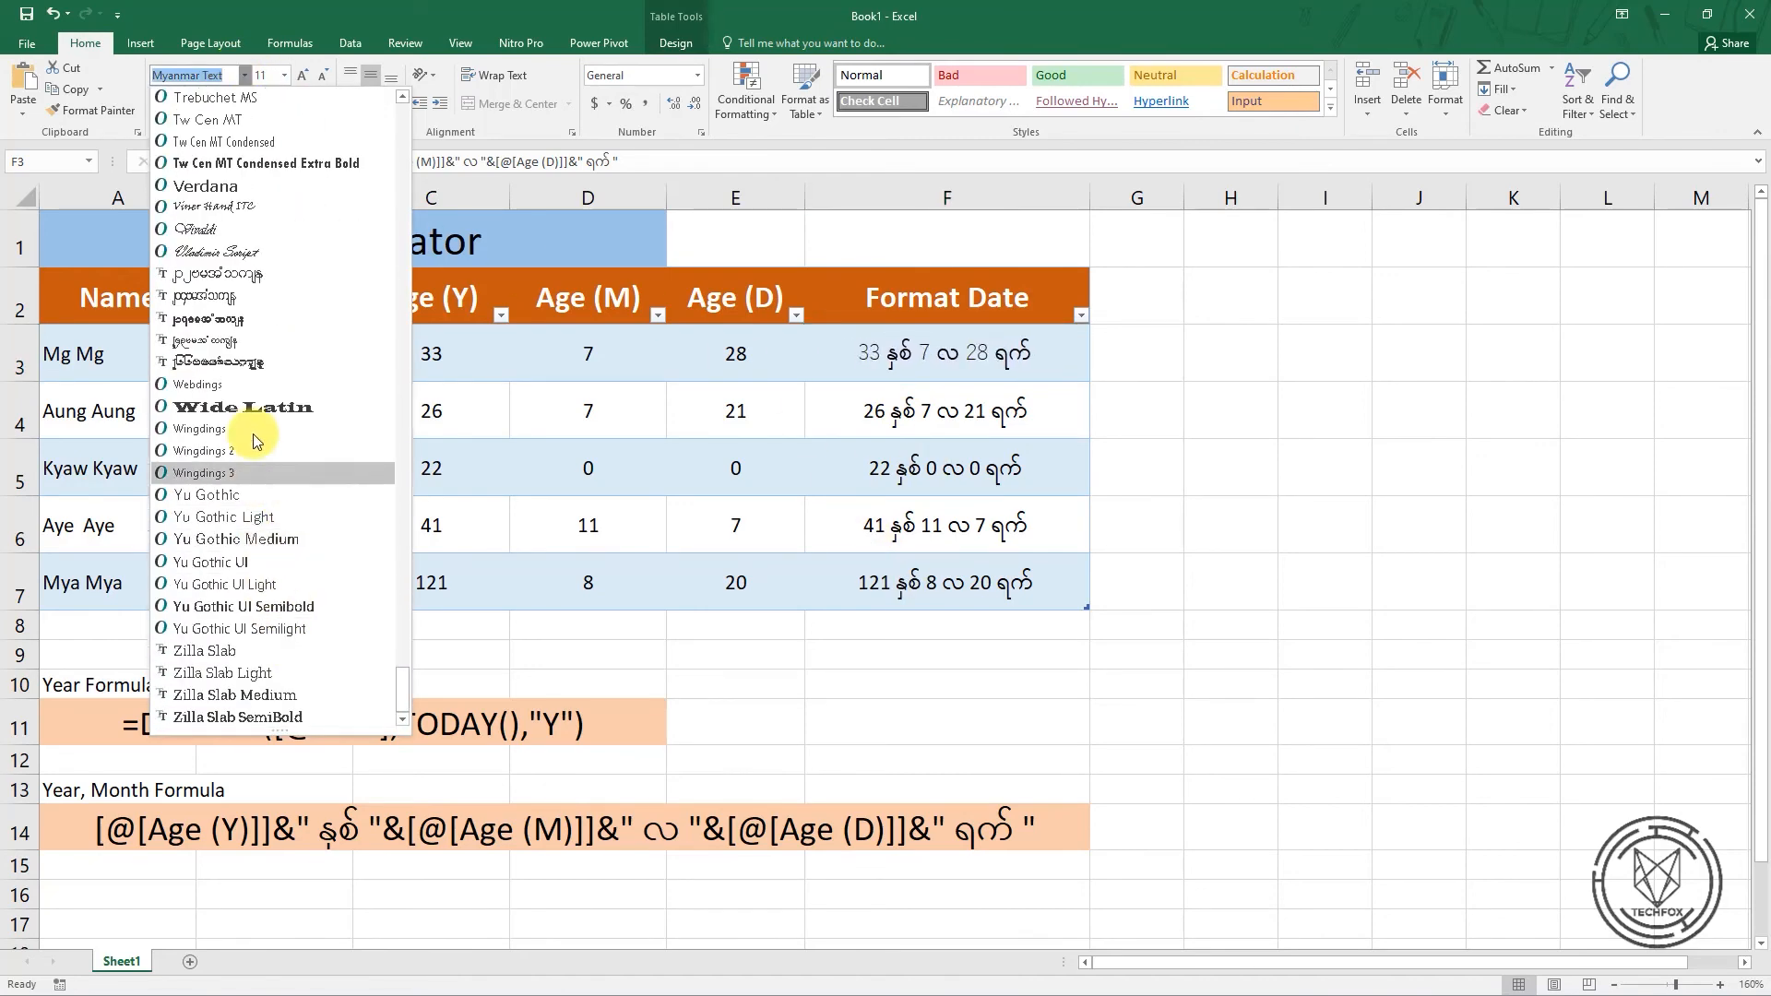
{"action": "left_click", "coordinate": [234, 303]}
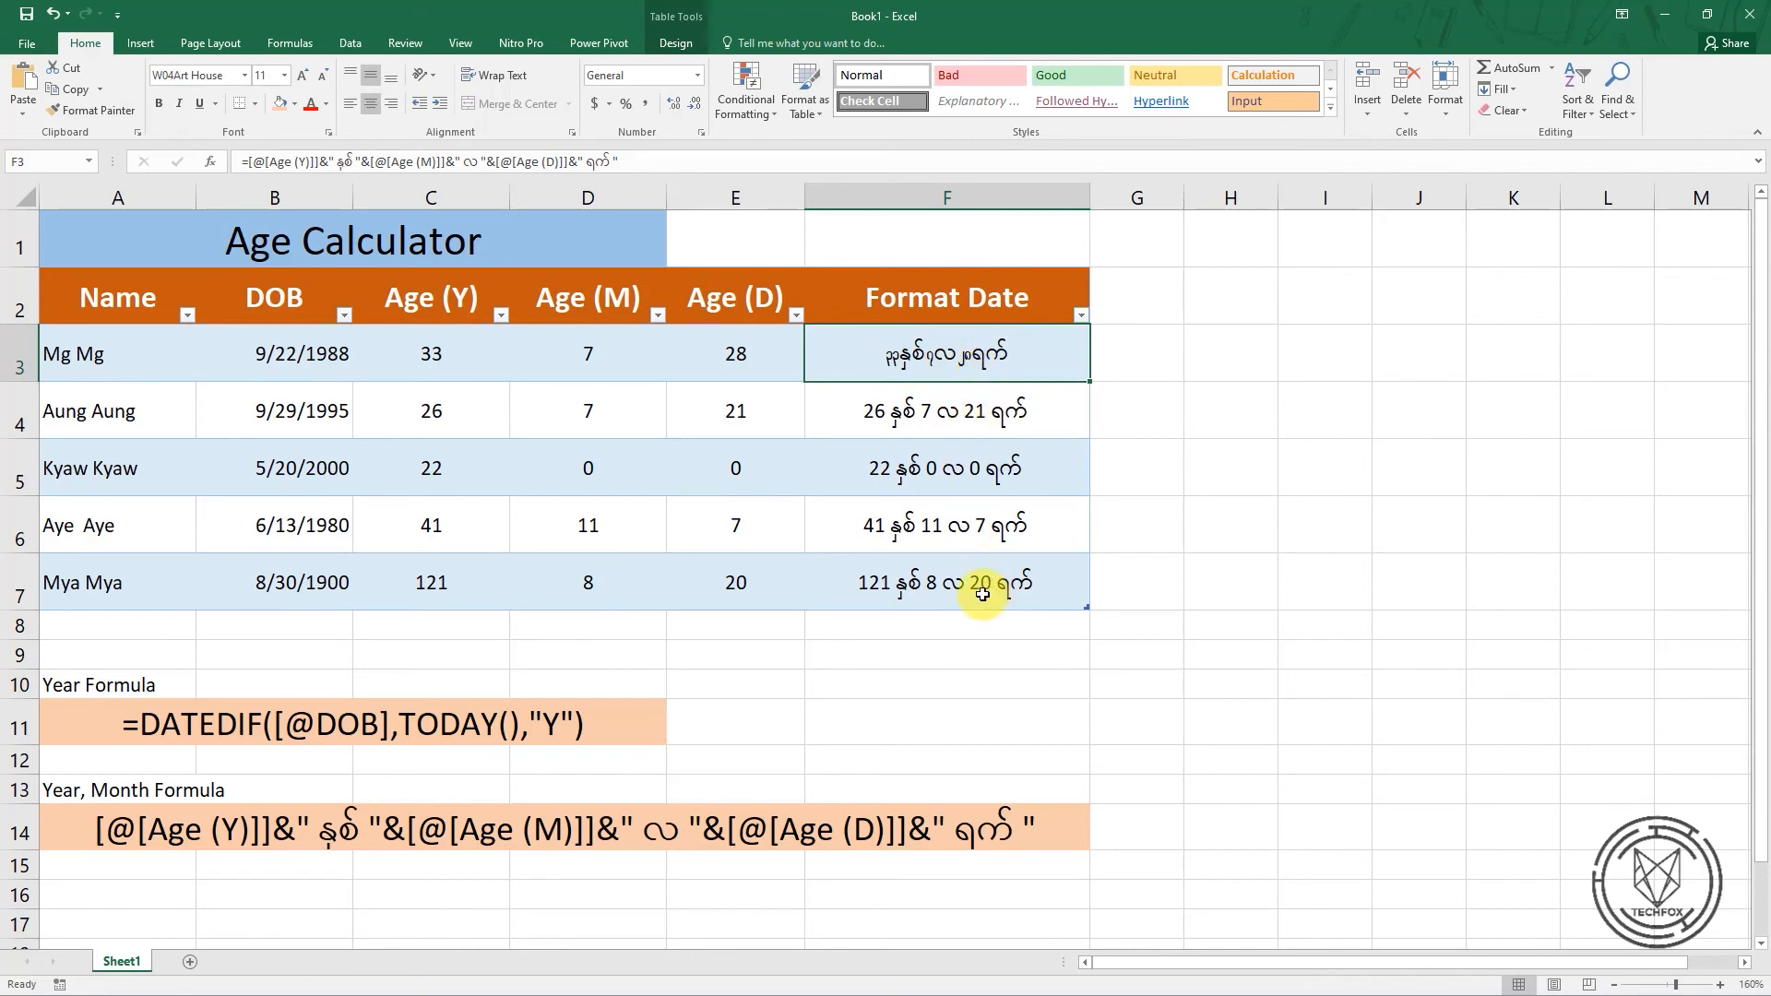
{"action": "key", "text": "ctrl+z"}
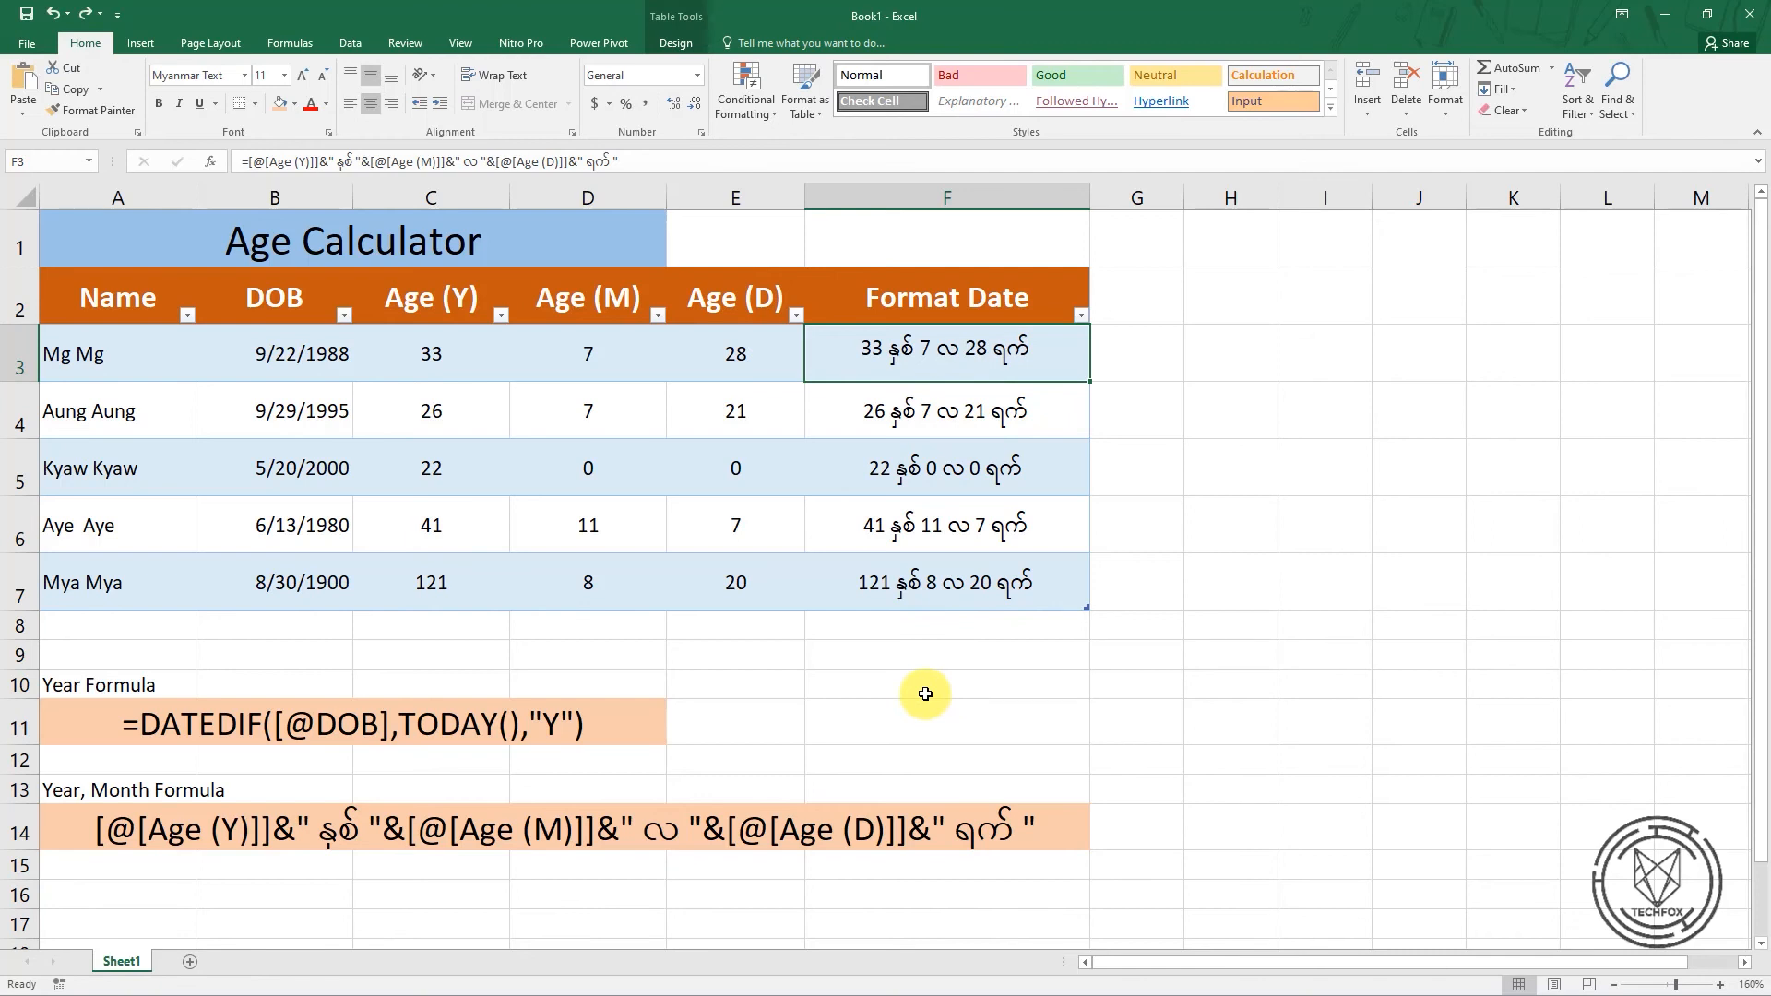
{"action": "left_click", "coordinate": [935, 631]}
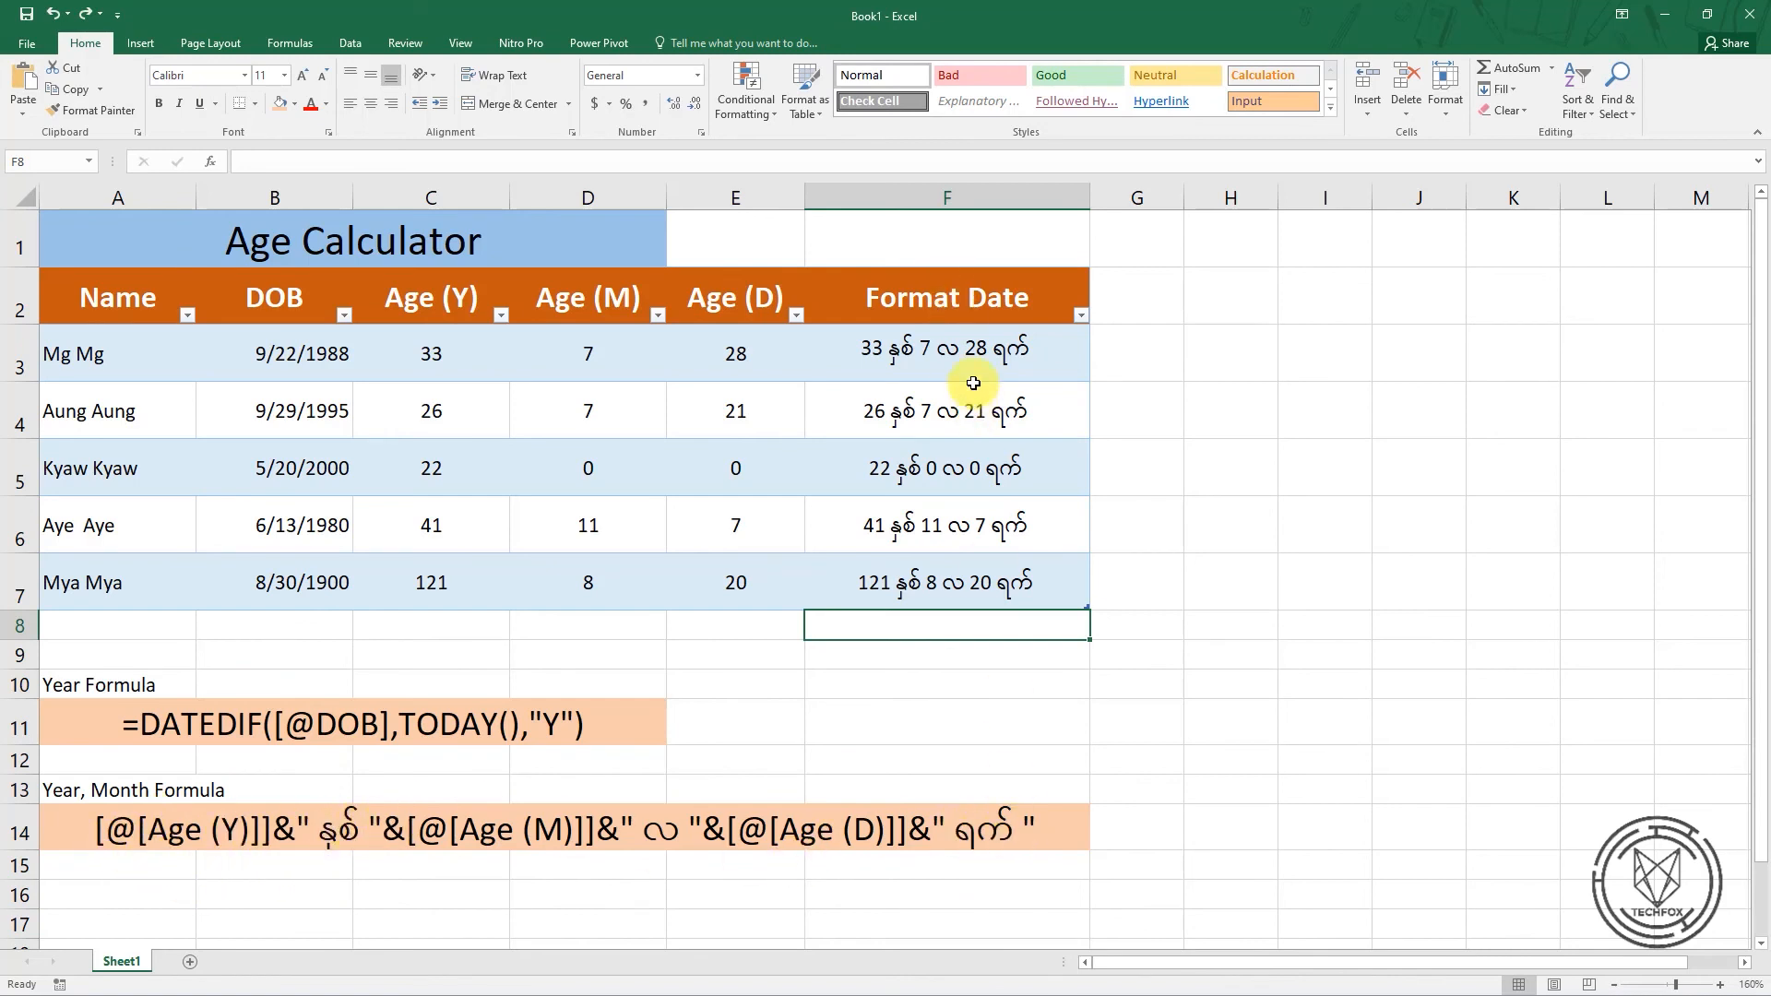
Try the unit arguments "M", "D", "YM" and "MD" in the Year Formula example in row 11, and discard the edit
{"action": "double_click", "coordinate": [557, 728]}
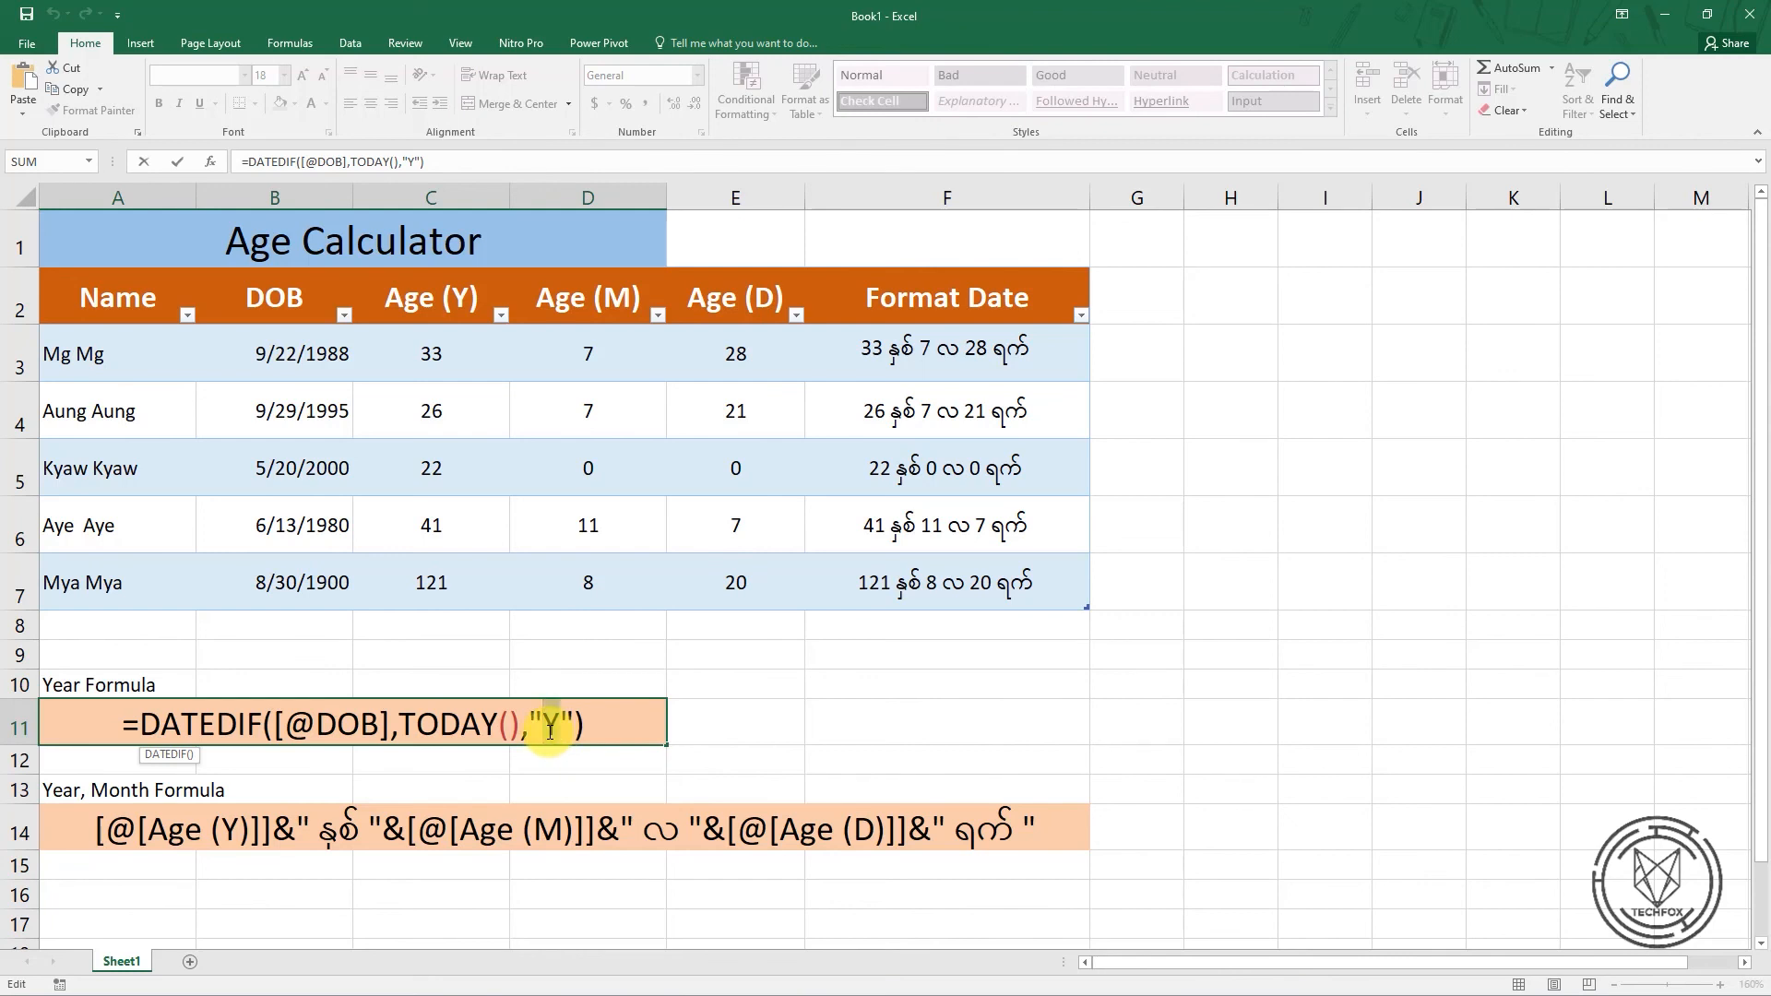
{"action": "type", "text": "M"}
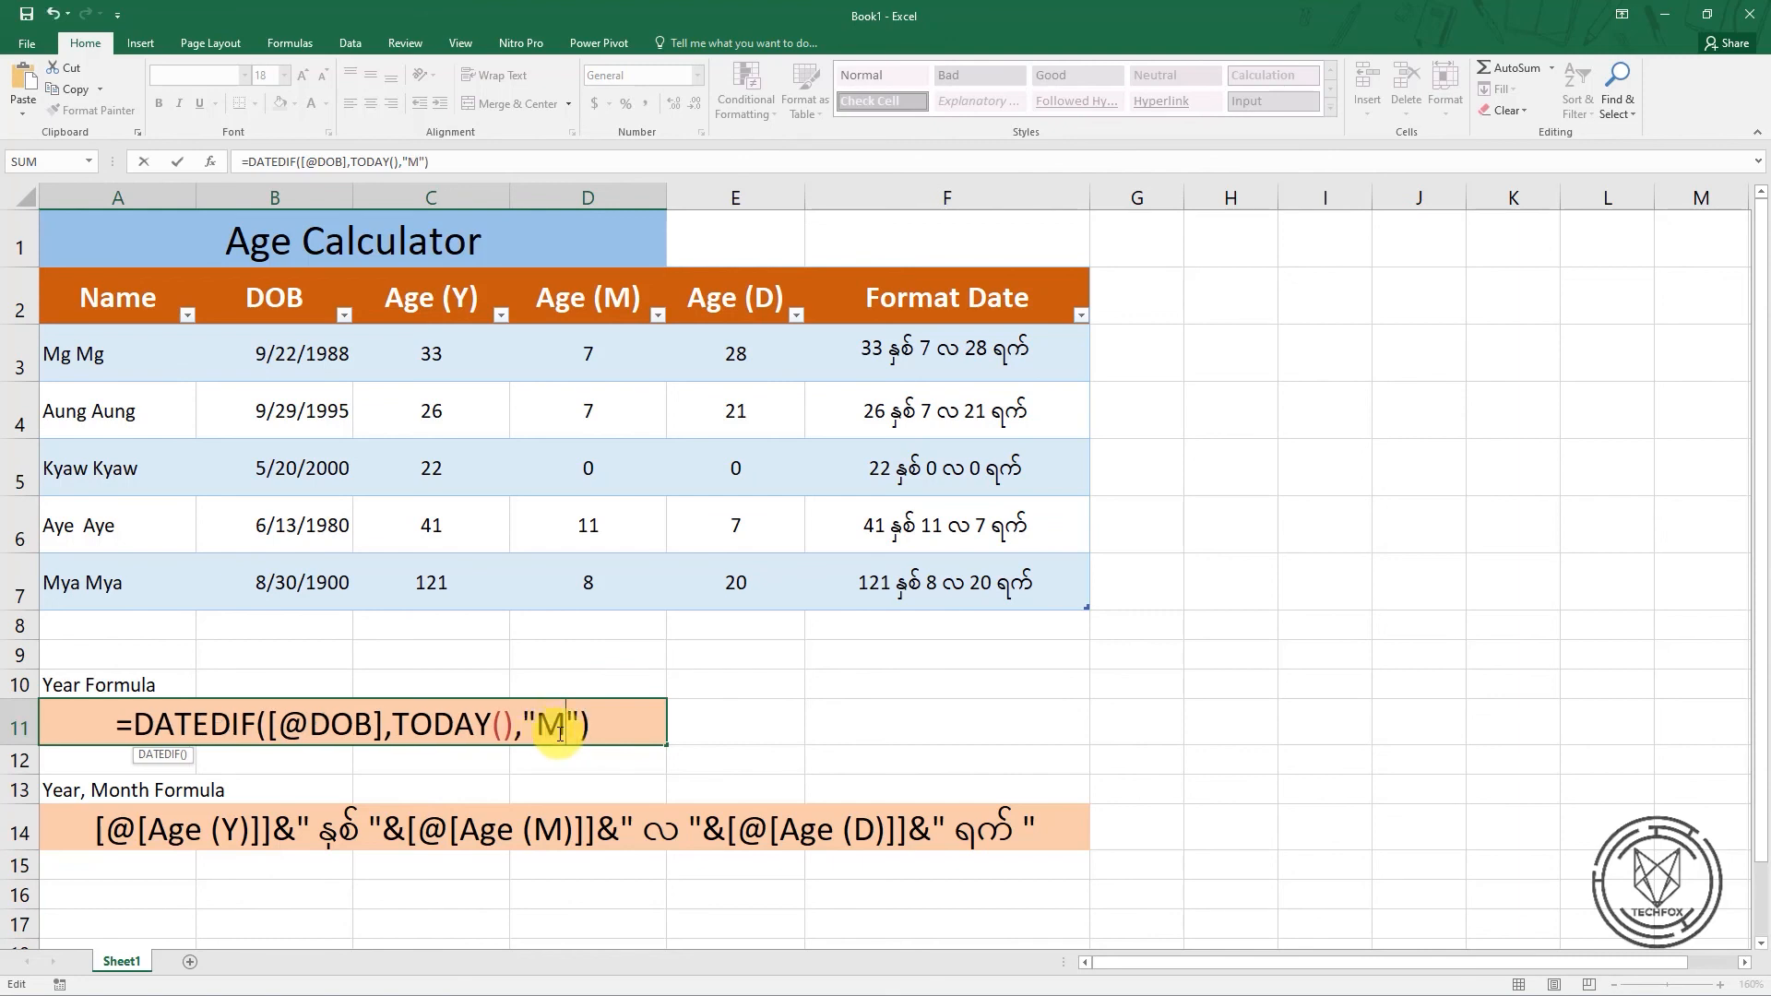
{"action": "key", "text": "BackSpace"}
{"action": "type", "text": "D"}
{"action": "key", "text": "BackSpace"}
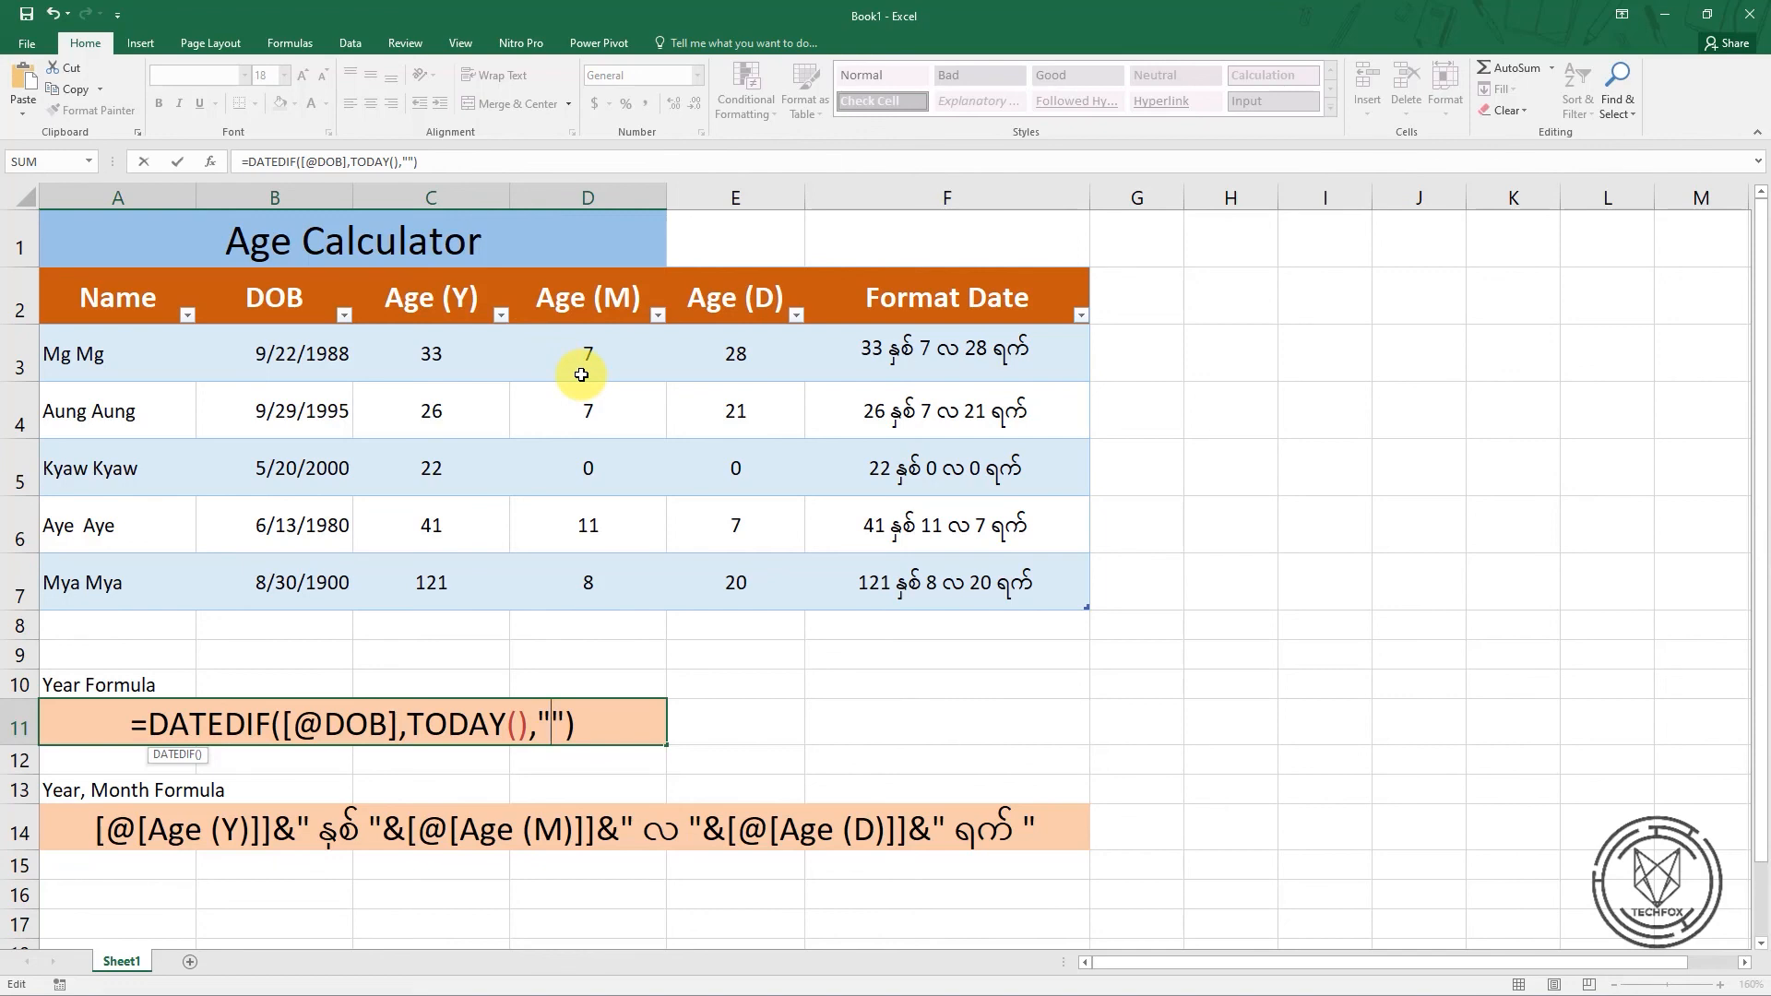
{"action": "type", "text": "YM"}
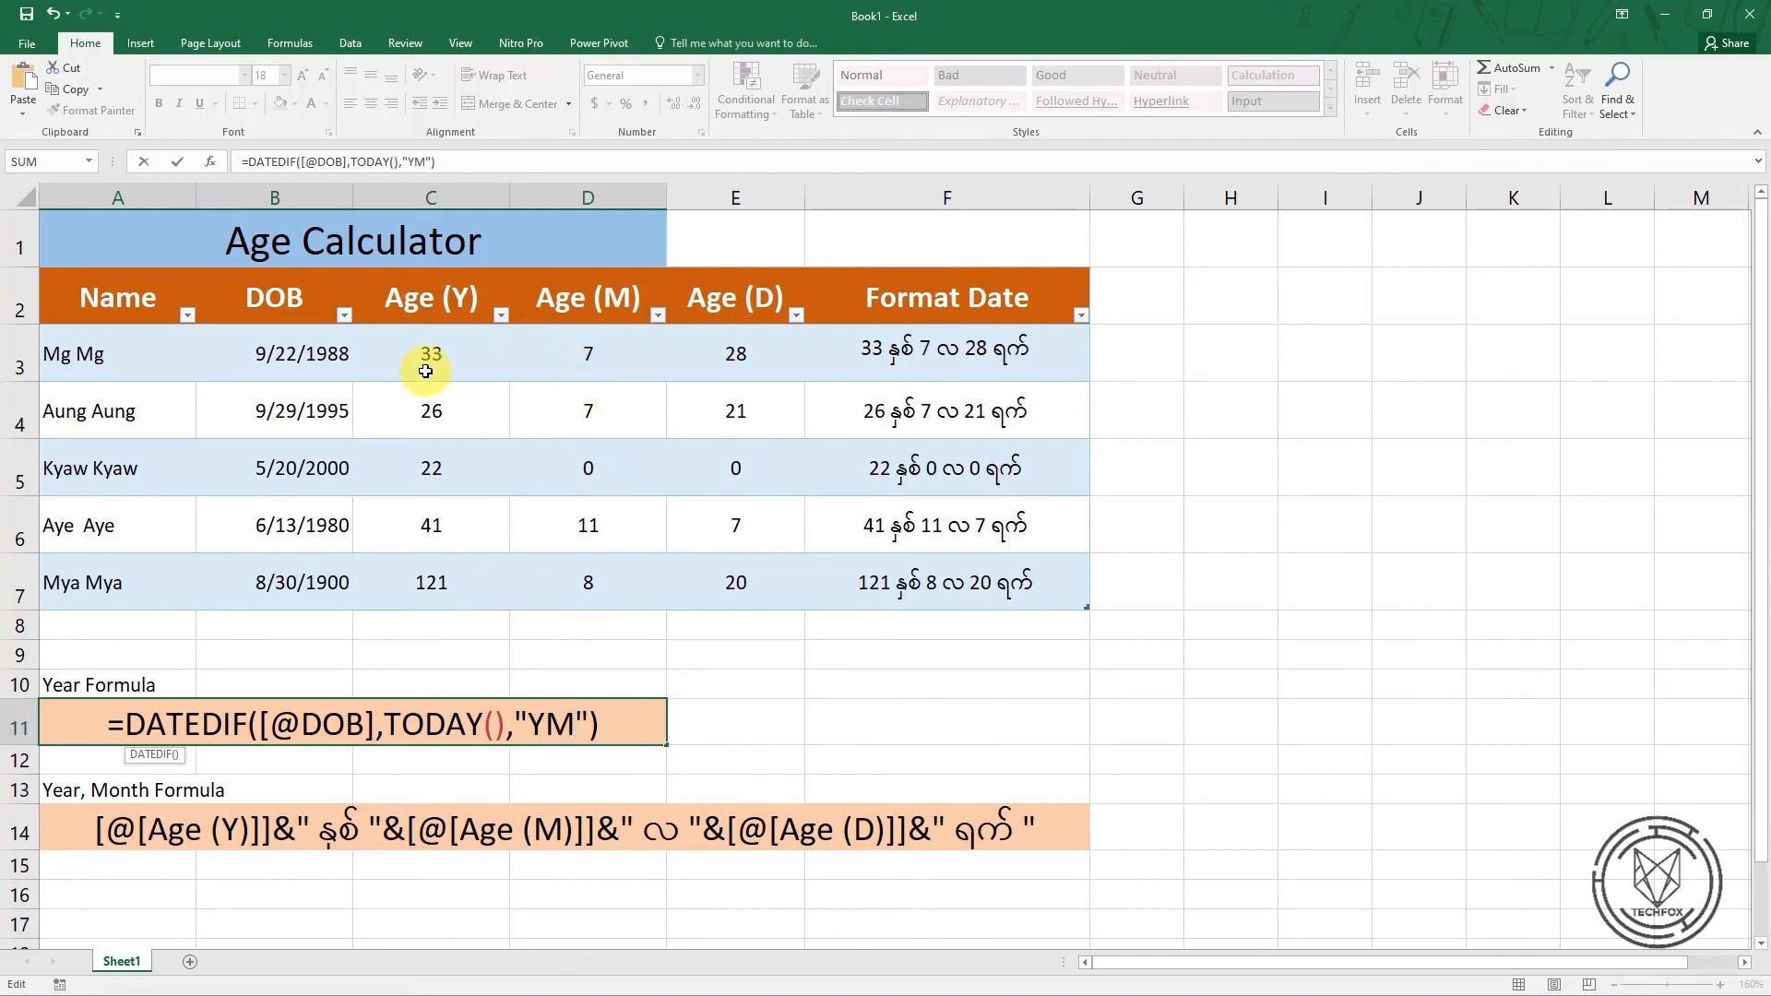
{"action": "key", "text": "BackSpace"}
{"action": "key", "text": "BackSpace"}
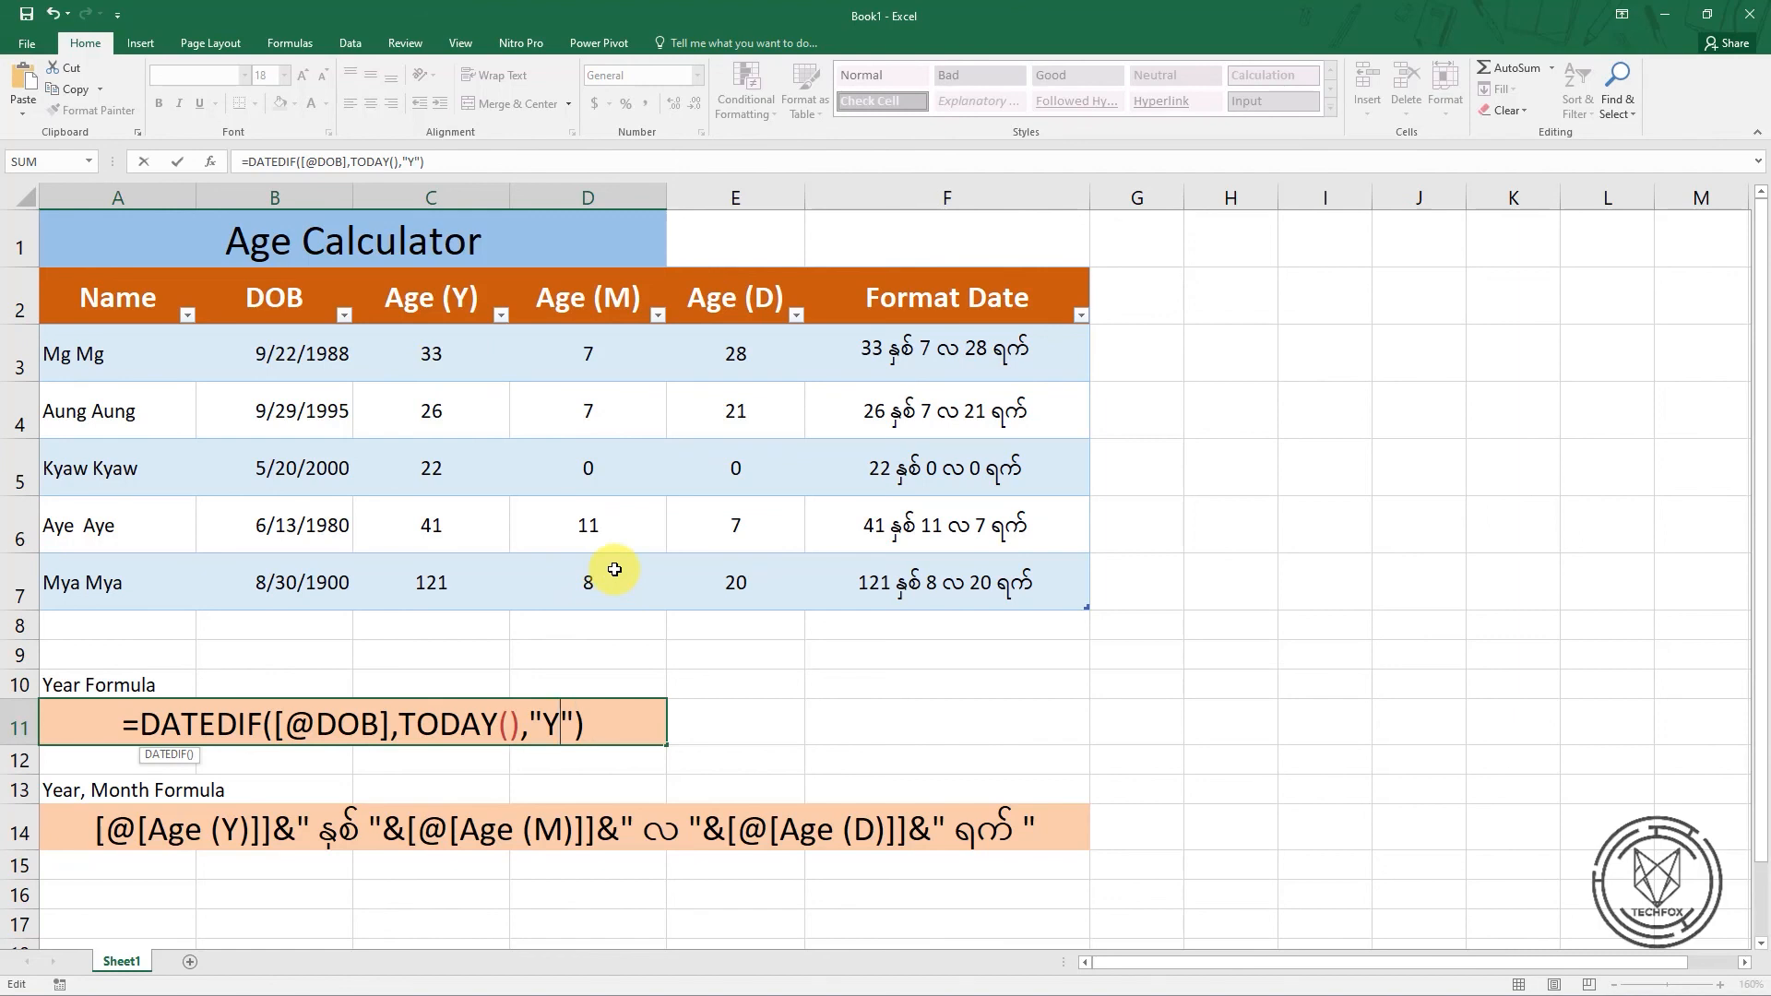
{"action": "type", "text": "MD"}
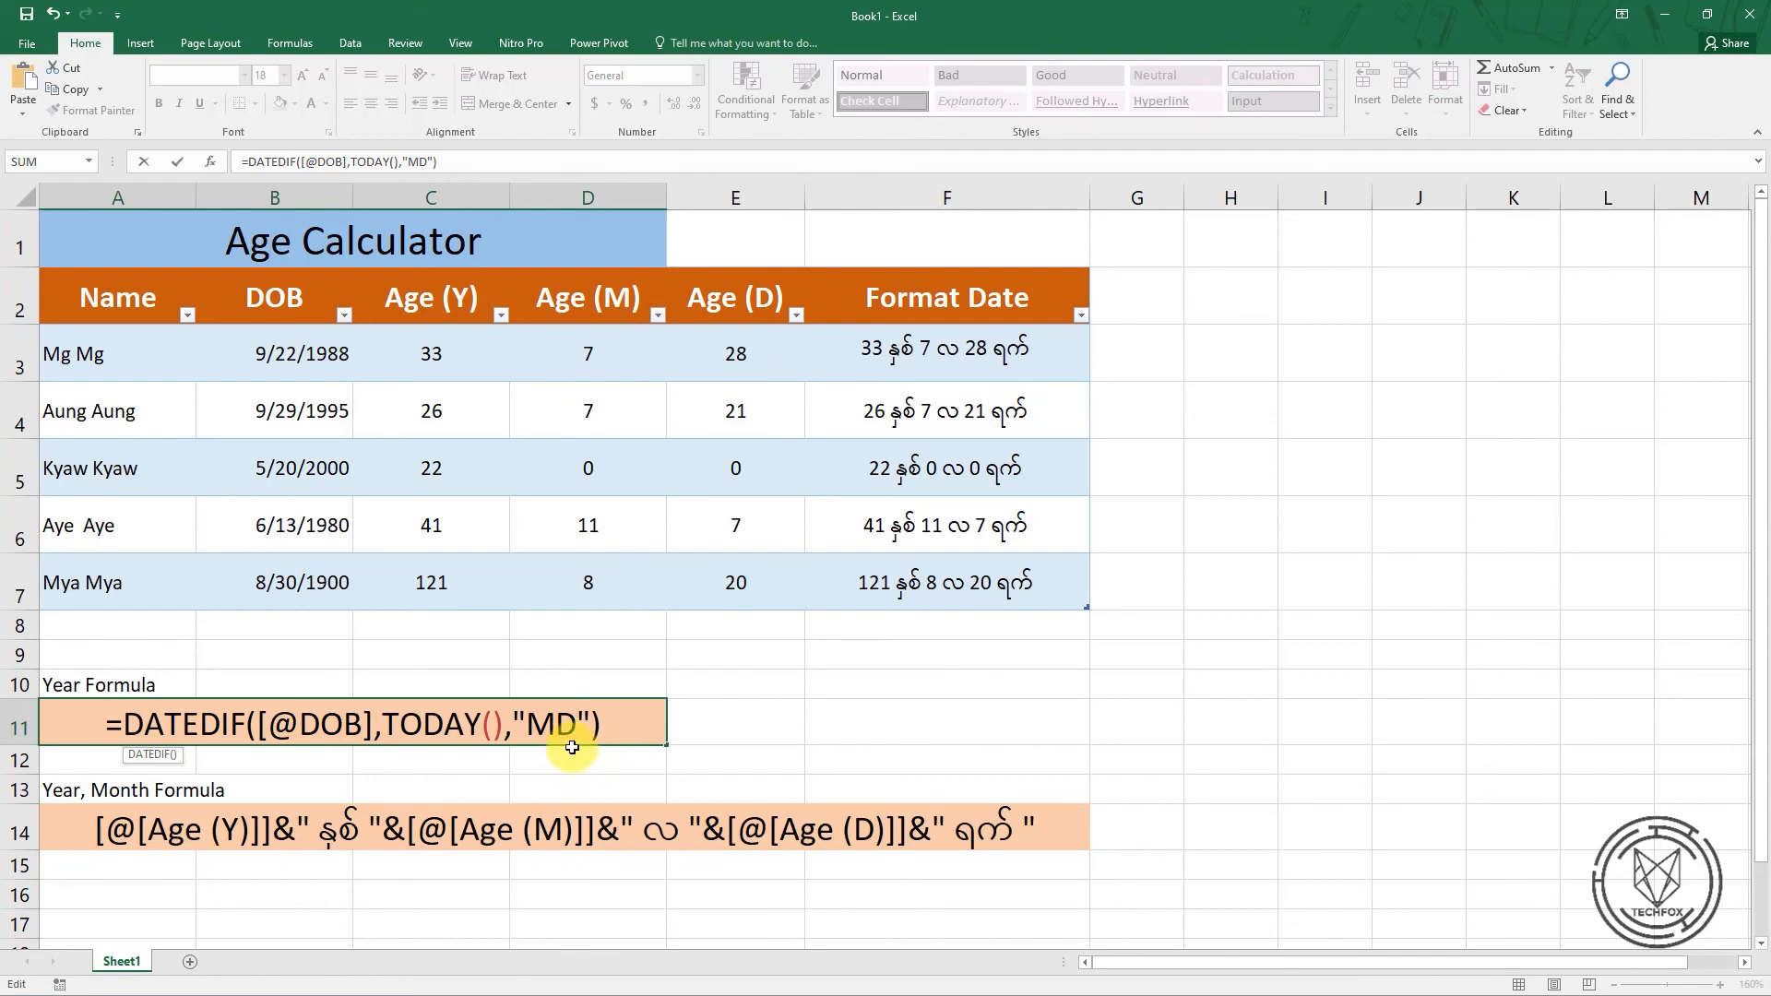
{"action": "left_click", "coordinate": [723, 738]}
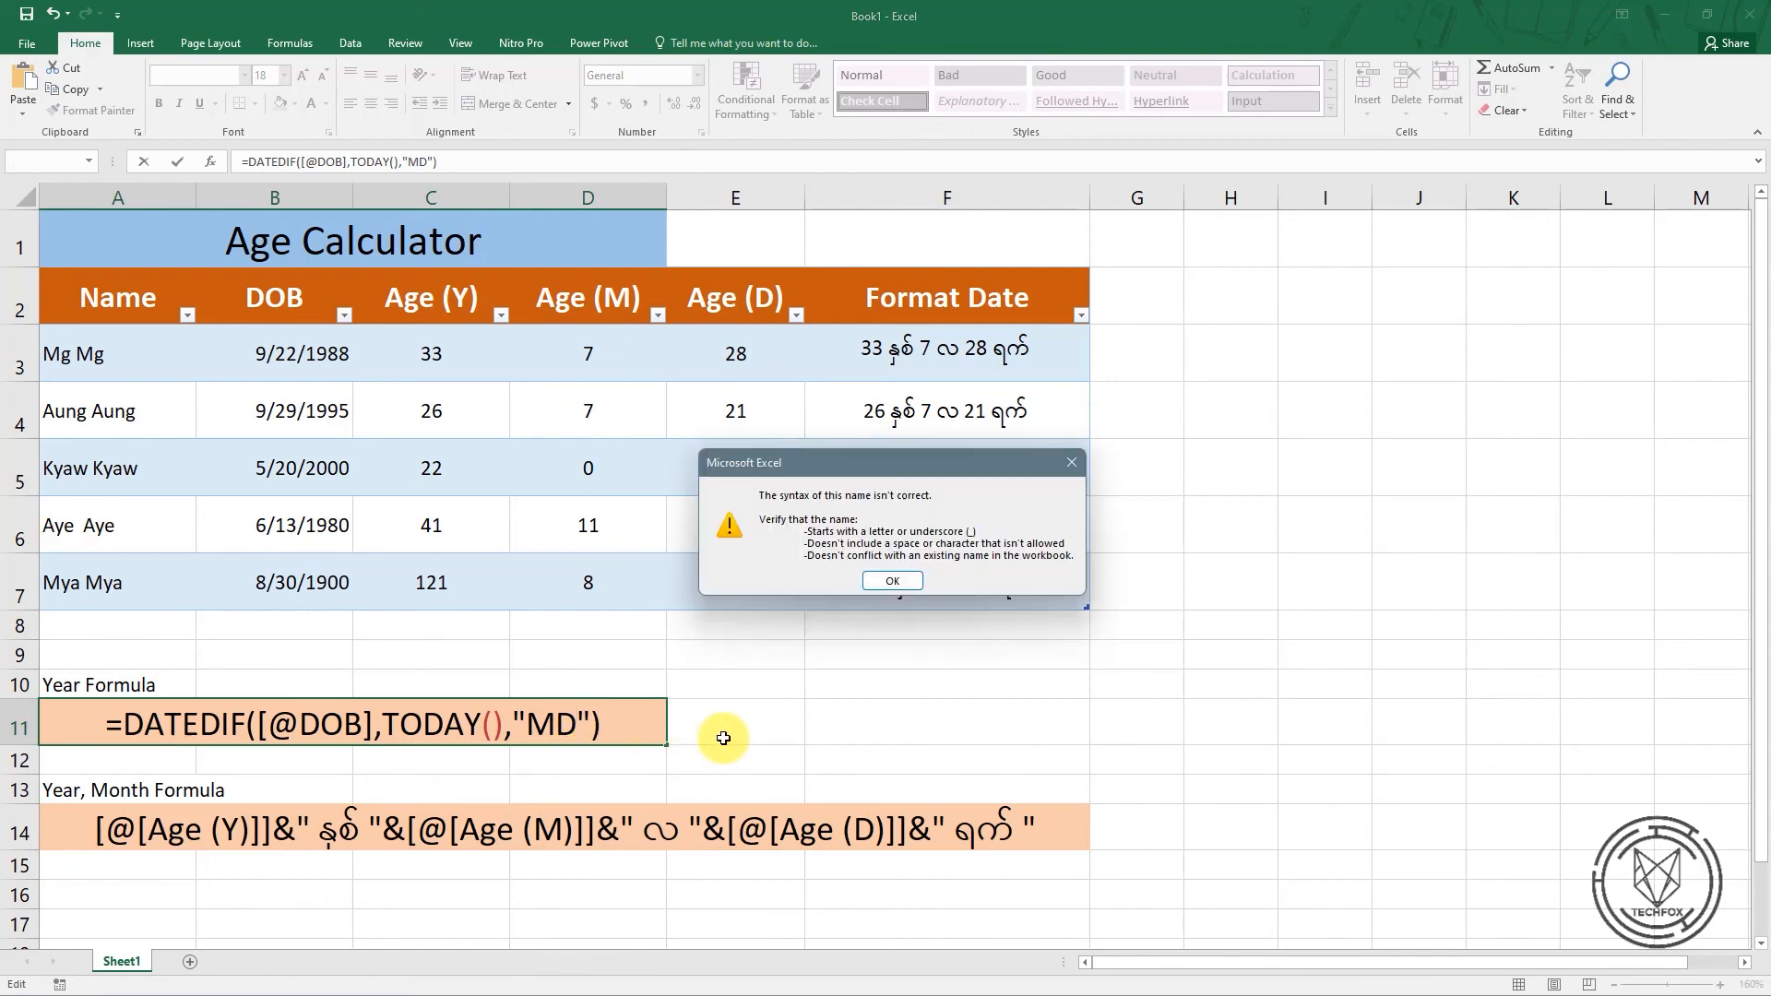
{"action": "left_click", "coordinate": [1075, 463]}
{"action": "left_click", "coordinate": [722, 731]}
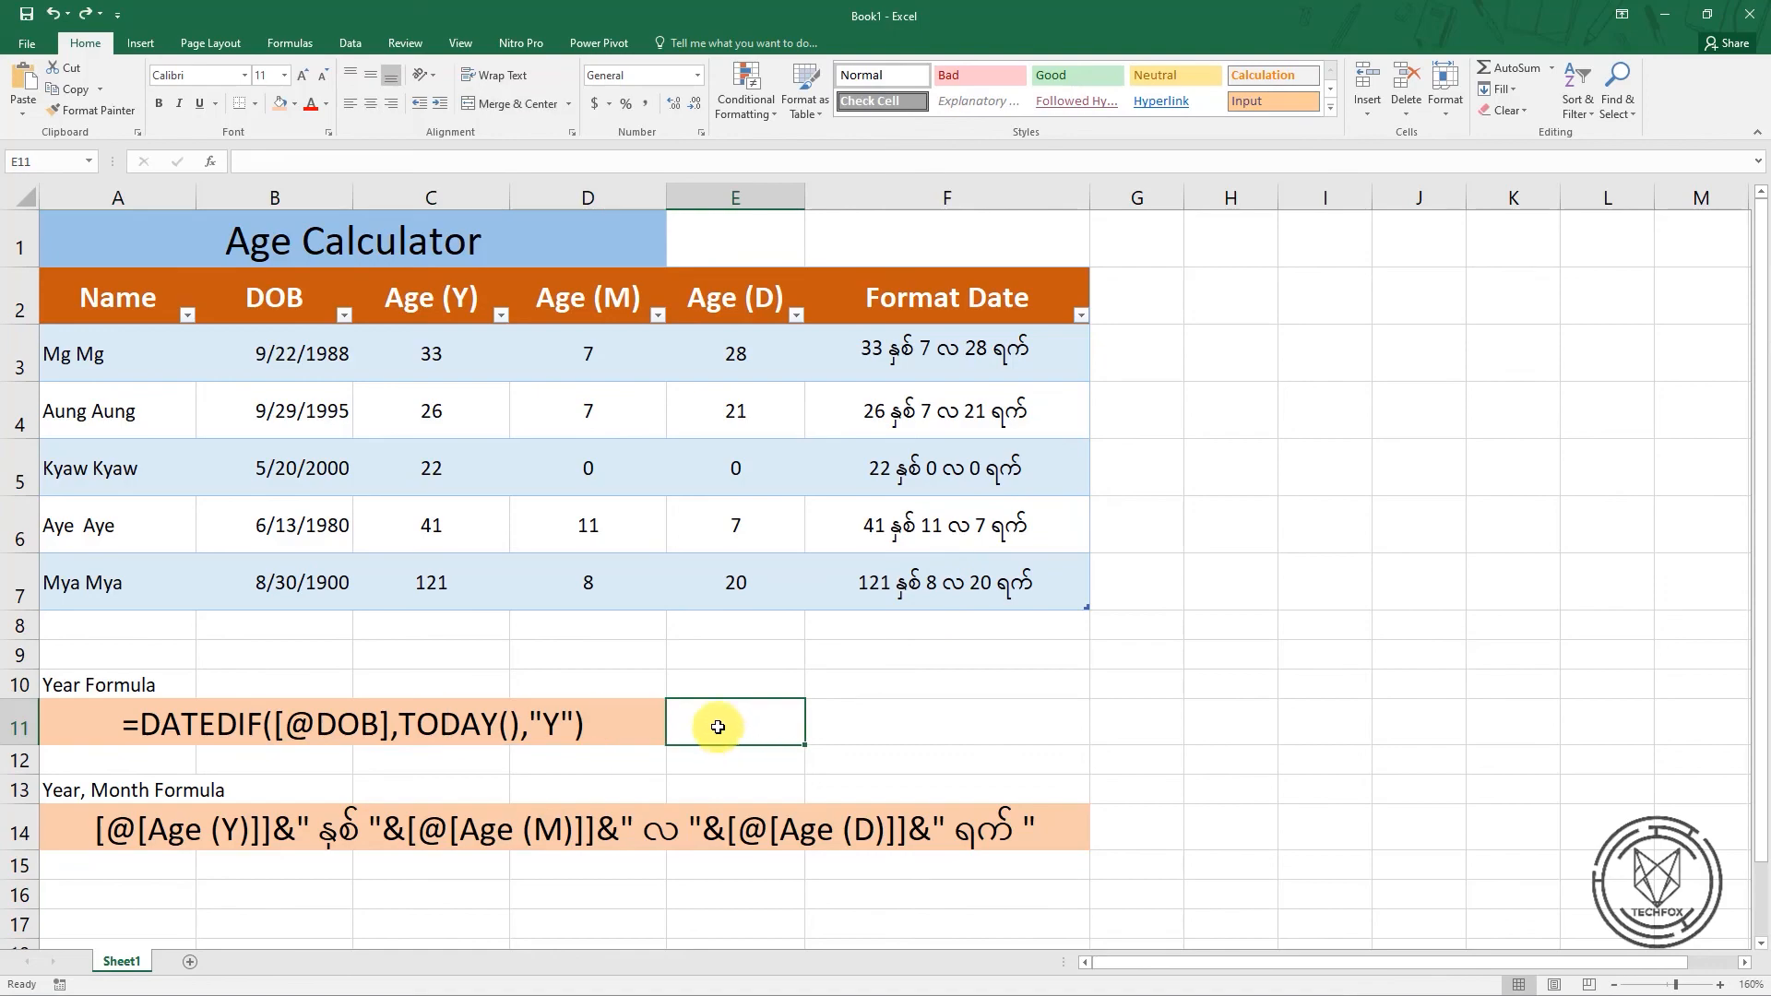